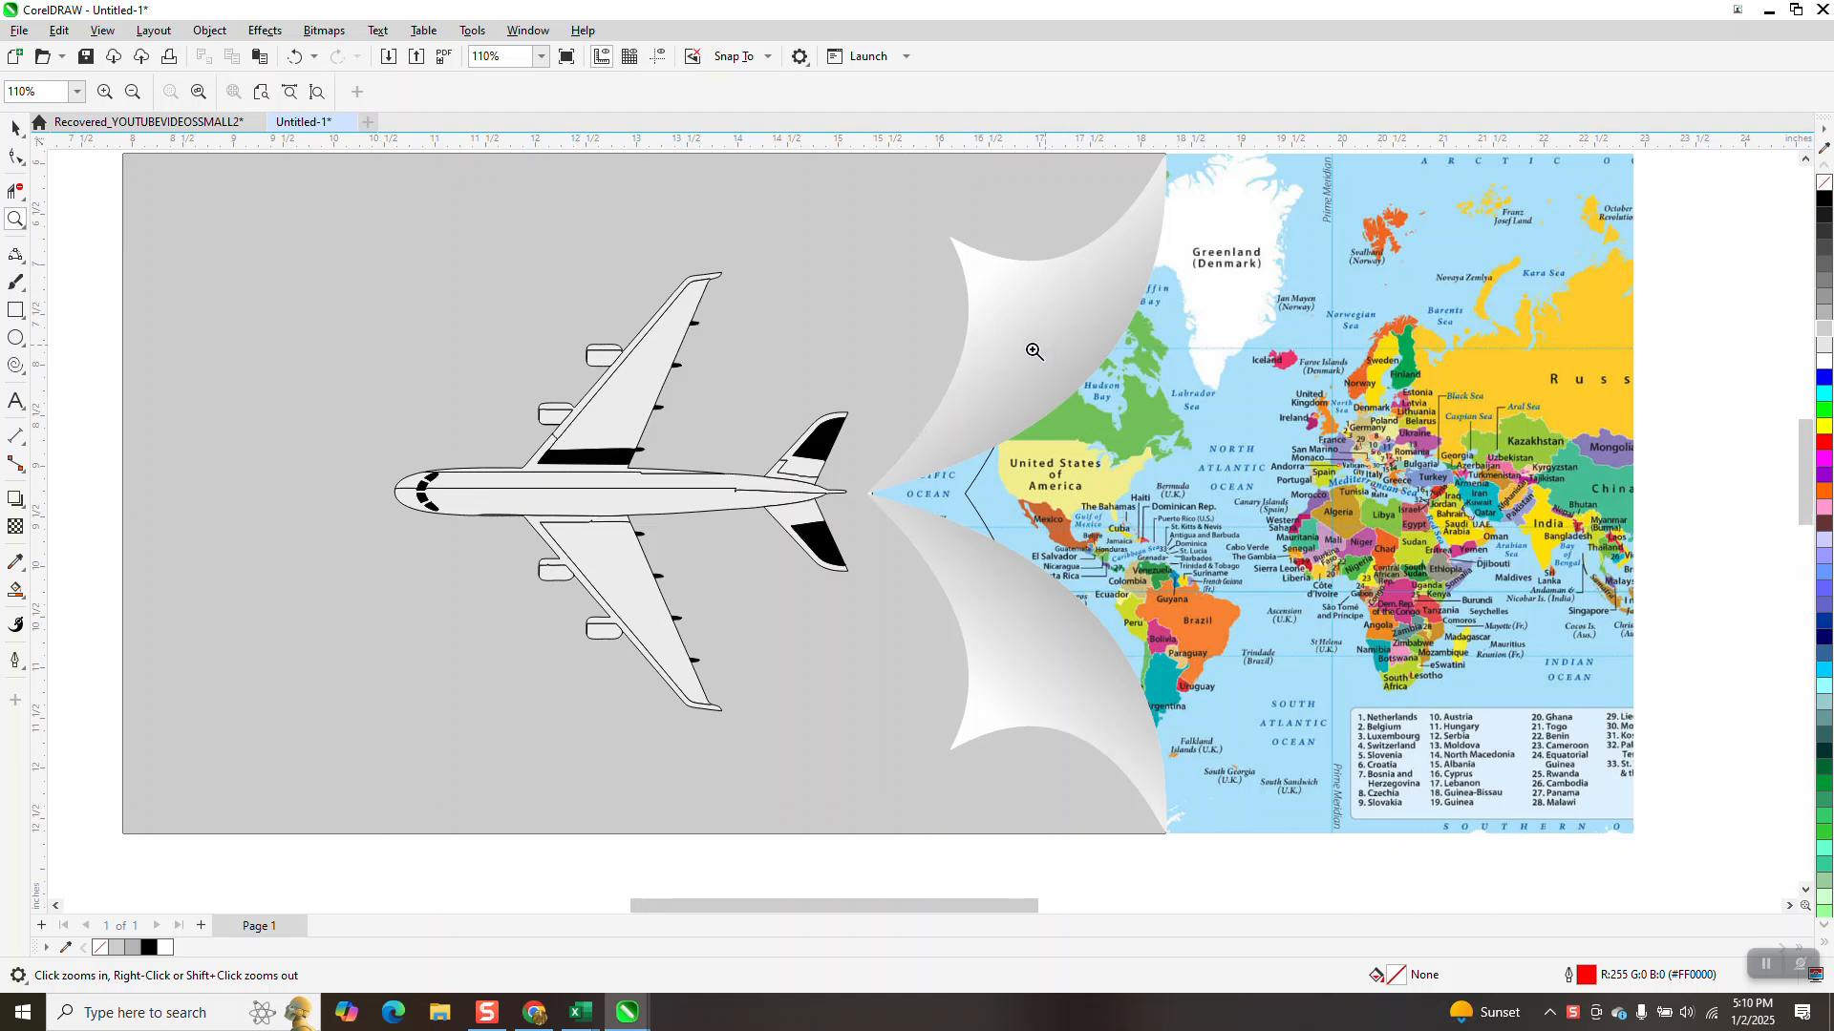
Draw a rectangle about 14.67 by 5.76 inches below the finished design and place a visible horizontal guideline through its centre
scroll(1027, 349, "down", 4)
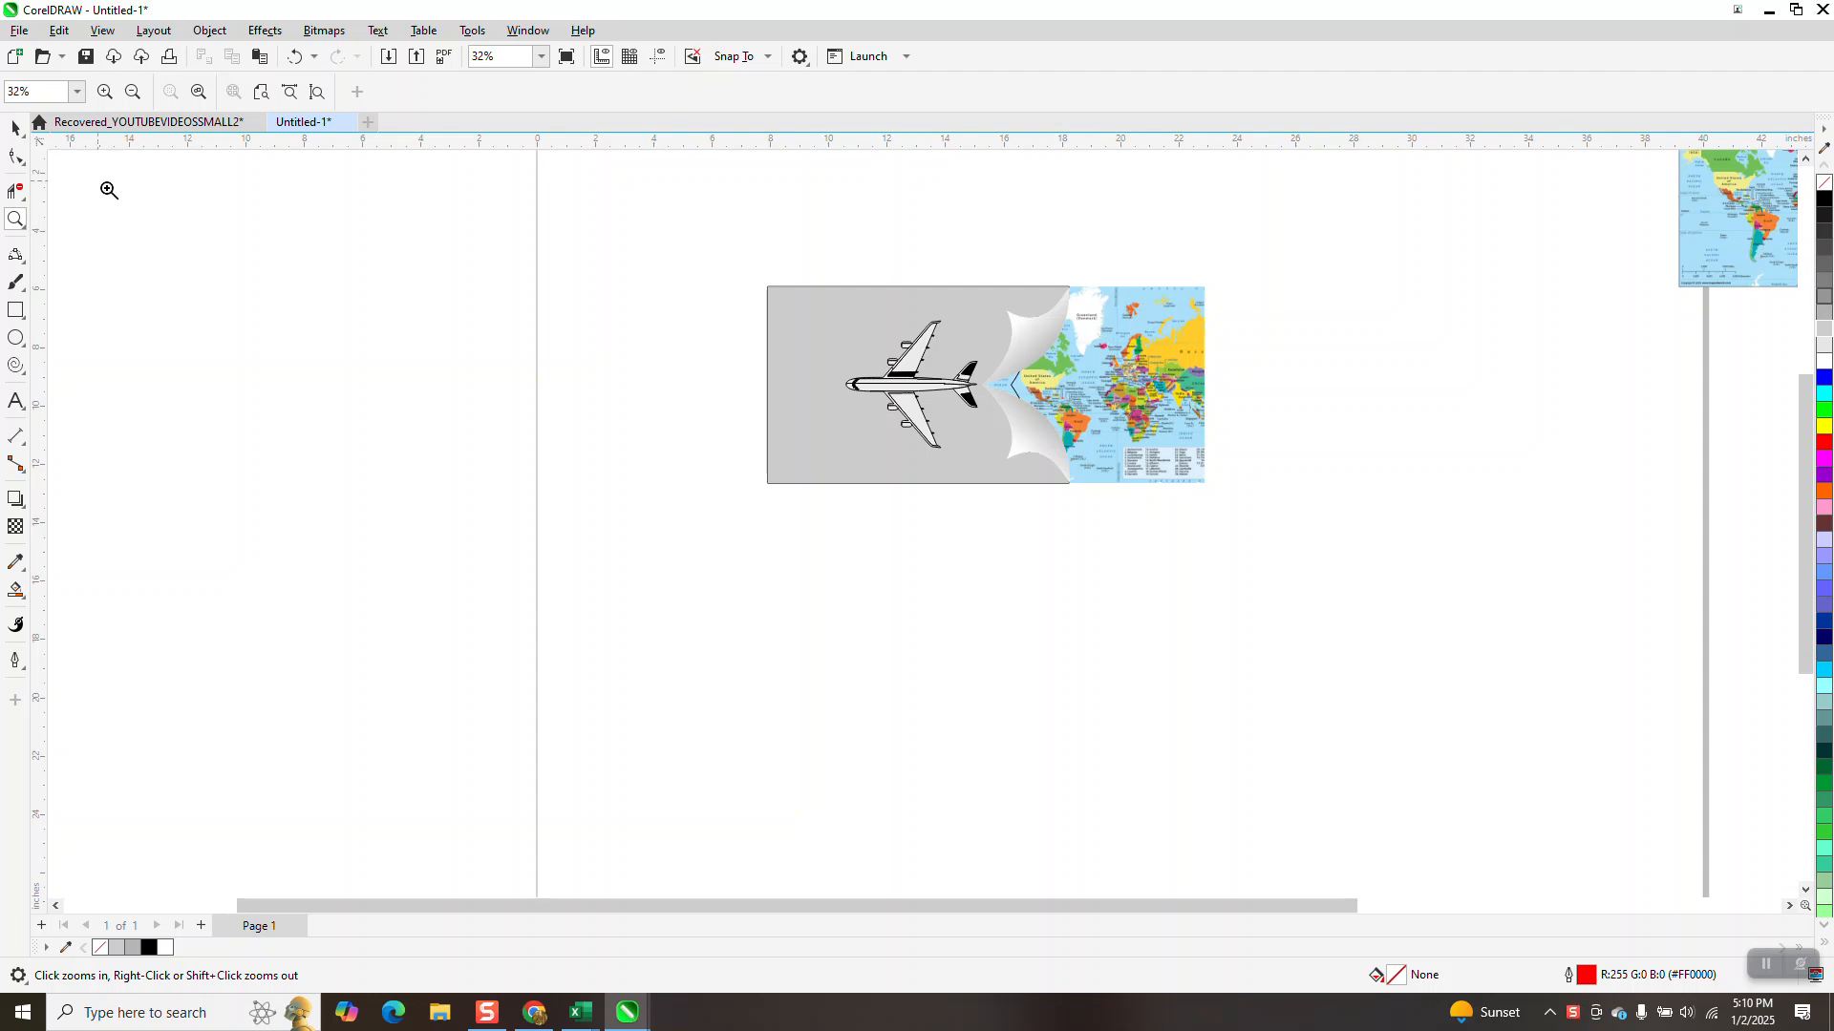
left_click(16, 315)
left_click_drag(782, 517, 1211, 685)
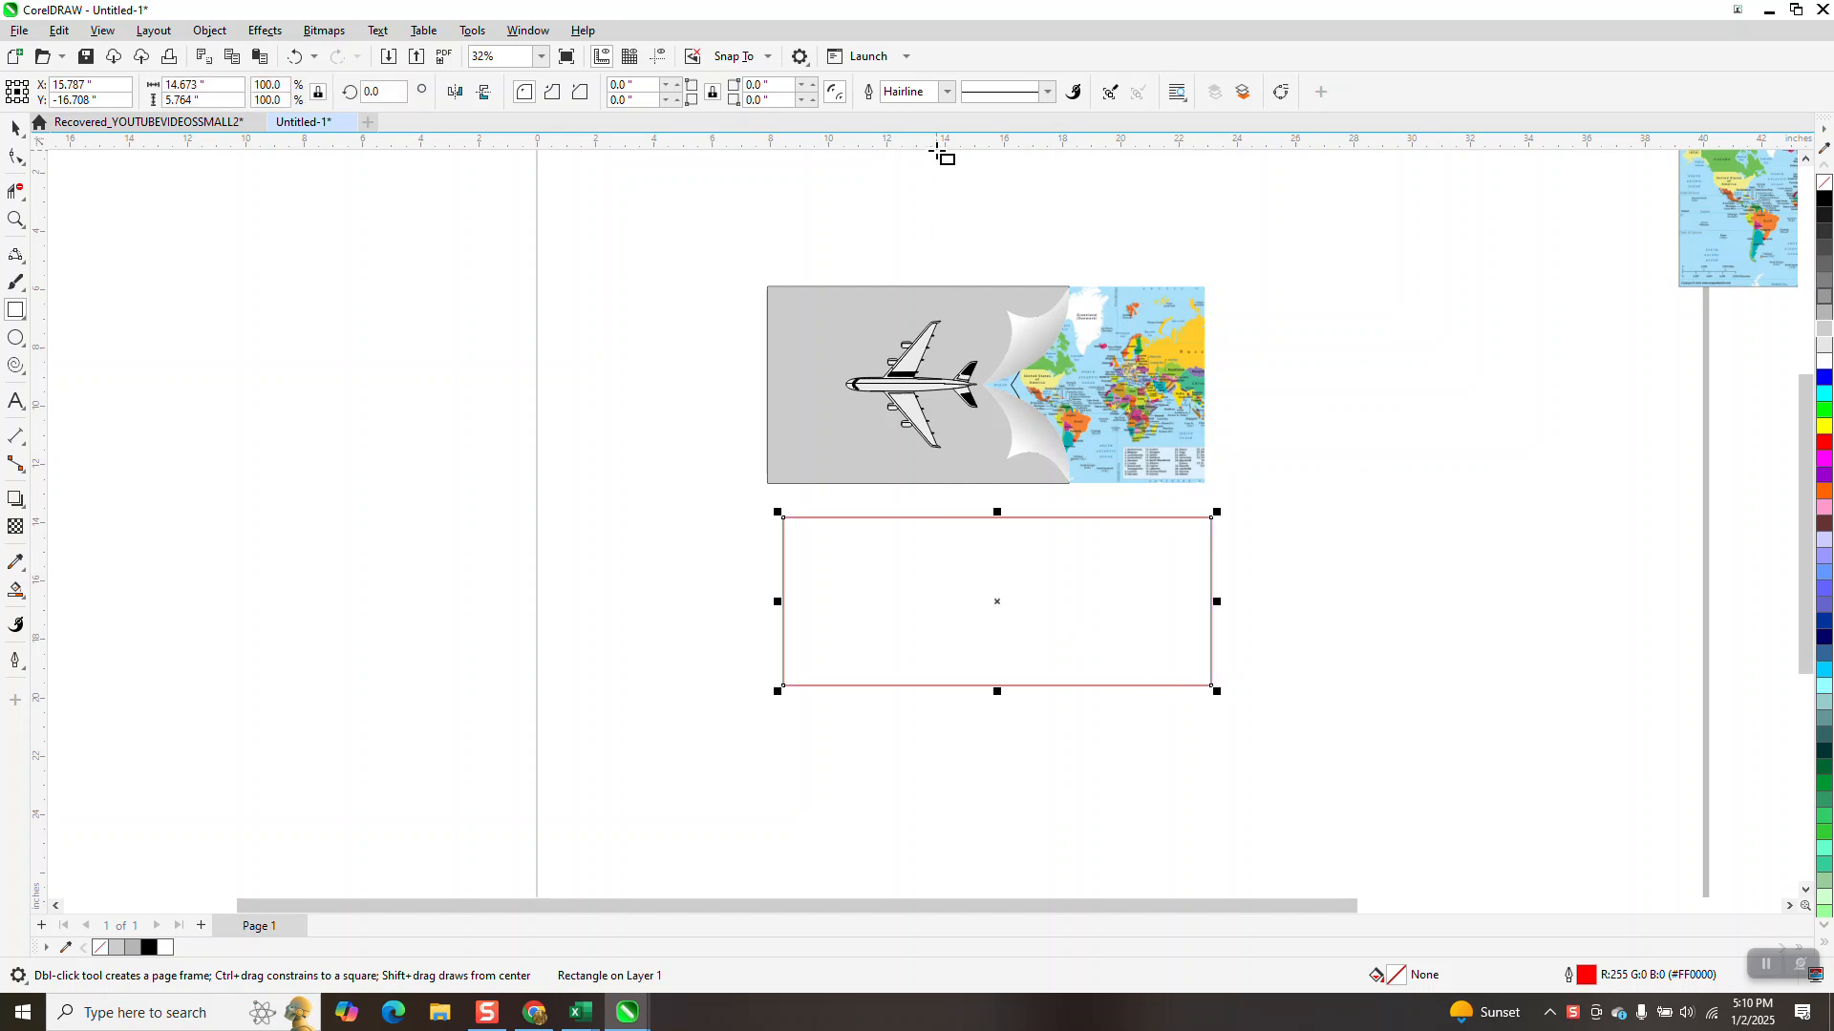
left_click_drag(942, 153, 997, 607)
left_click(666, 64)
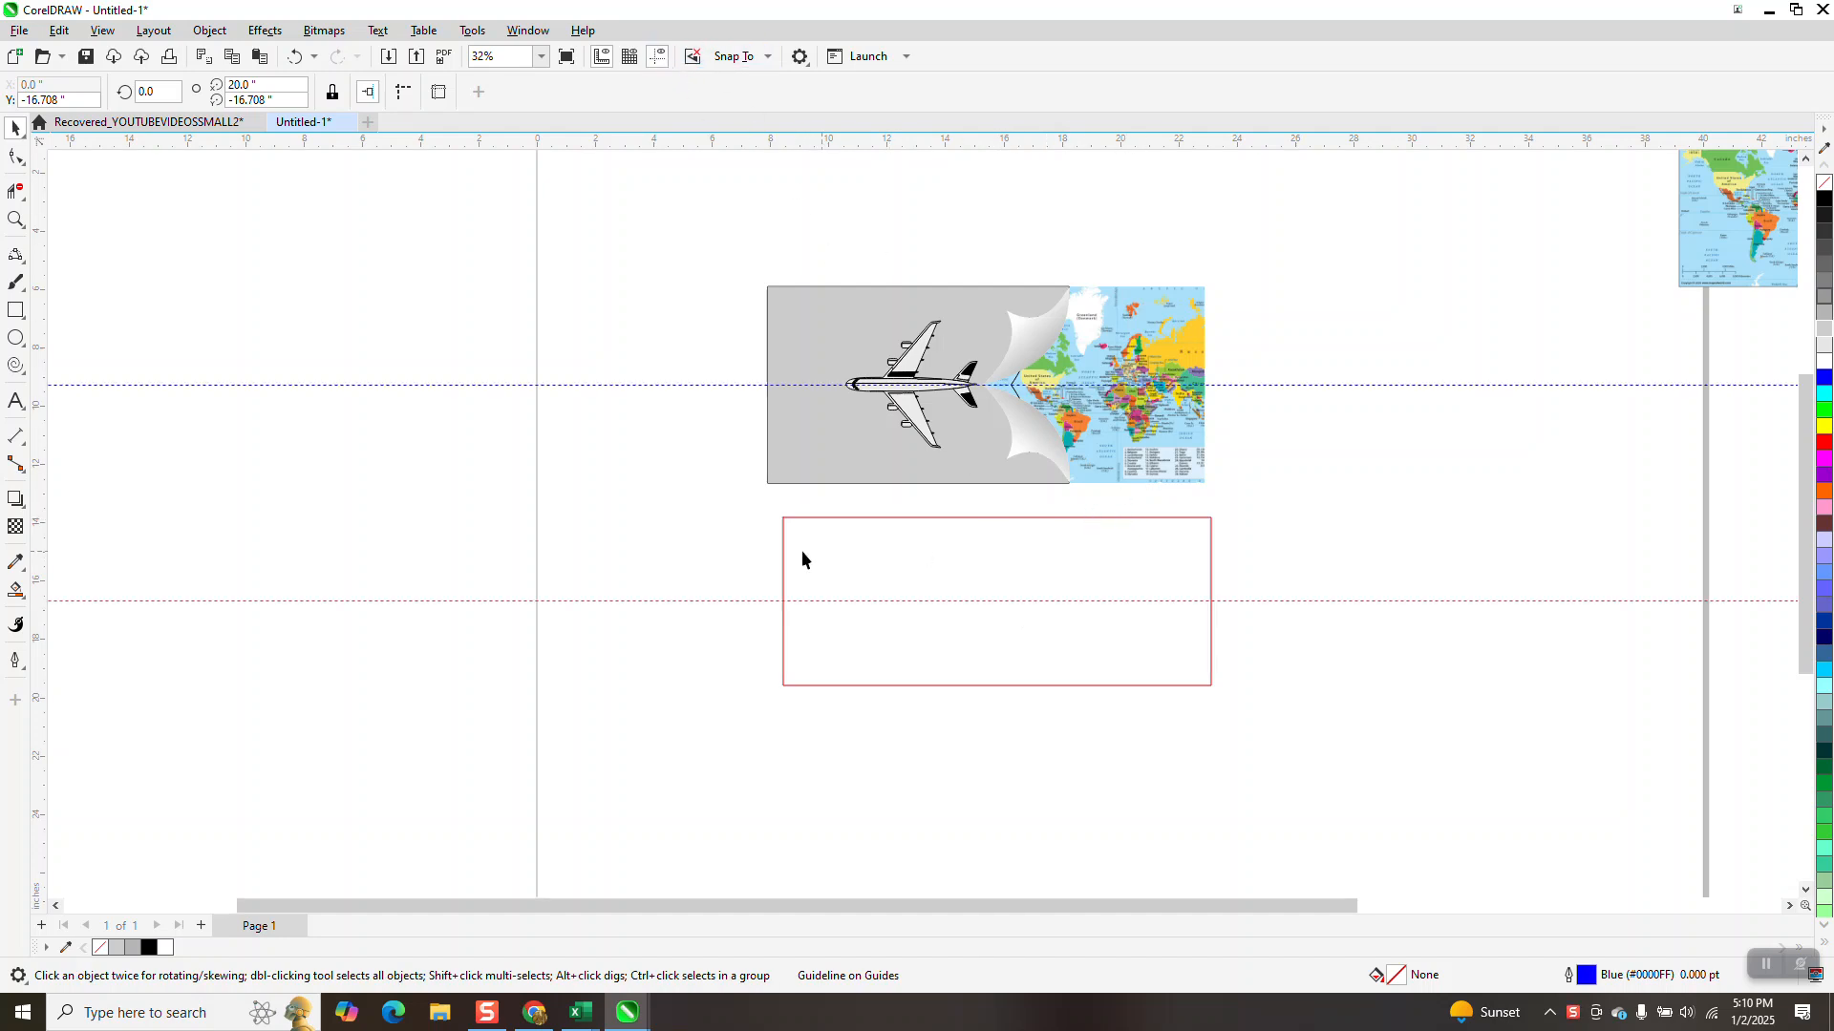
Draw a closed curl shape about 2.43 by 2.88 inches from three 3-point curves between the guideline and the rectangle's upper edge
left_click(15, 220)
left_click_drag(781, 532, 1309, 720)
right_click(897, 675)
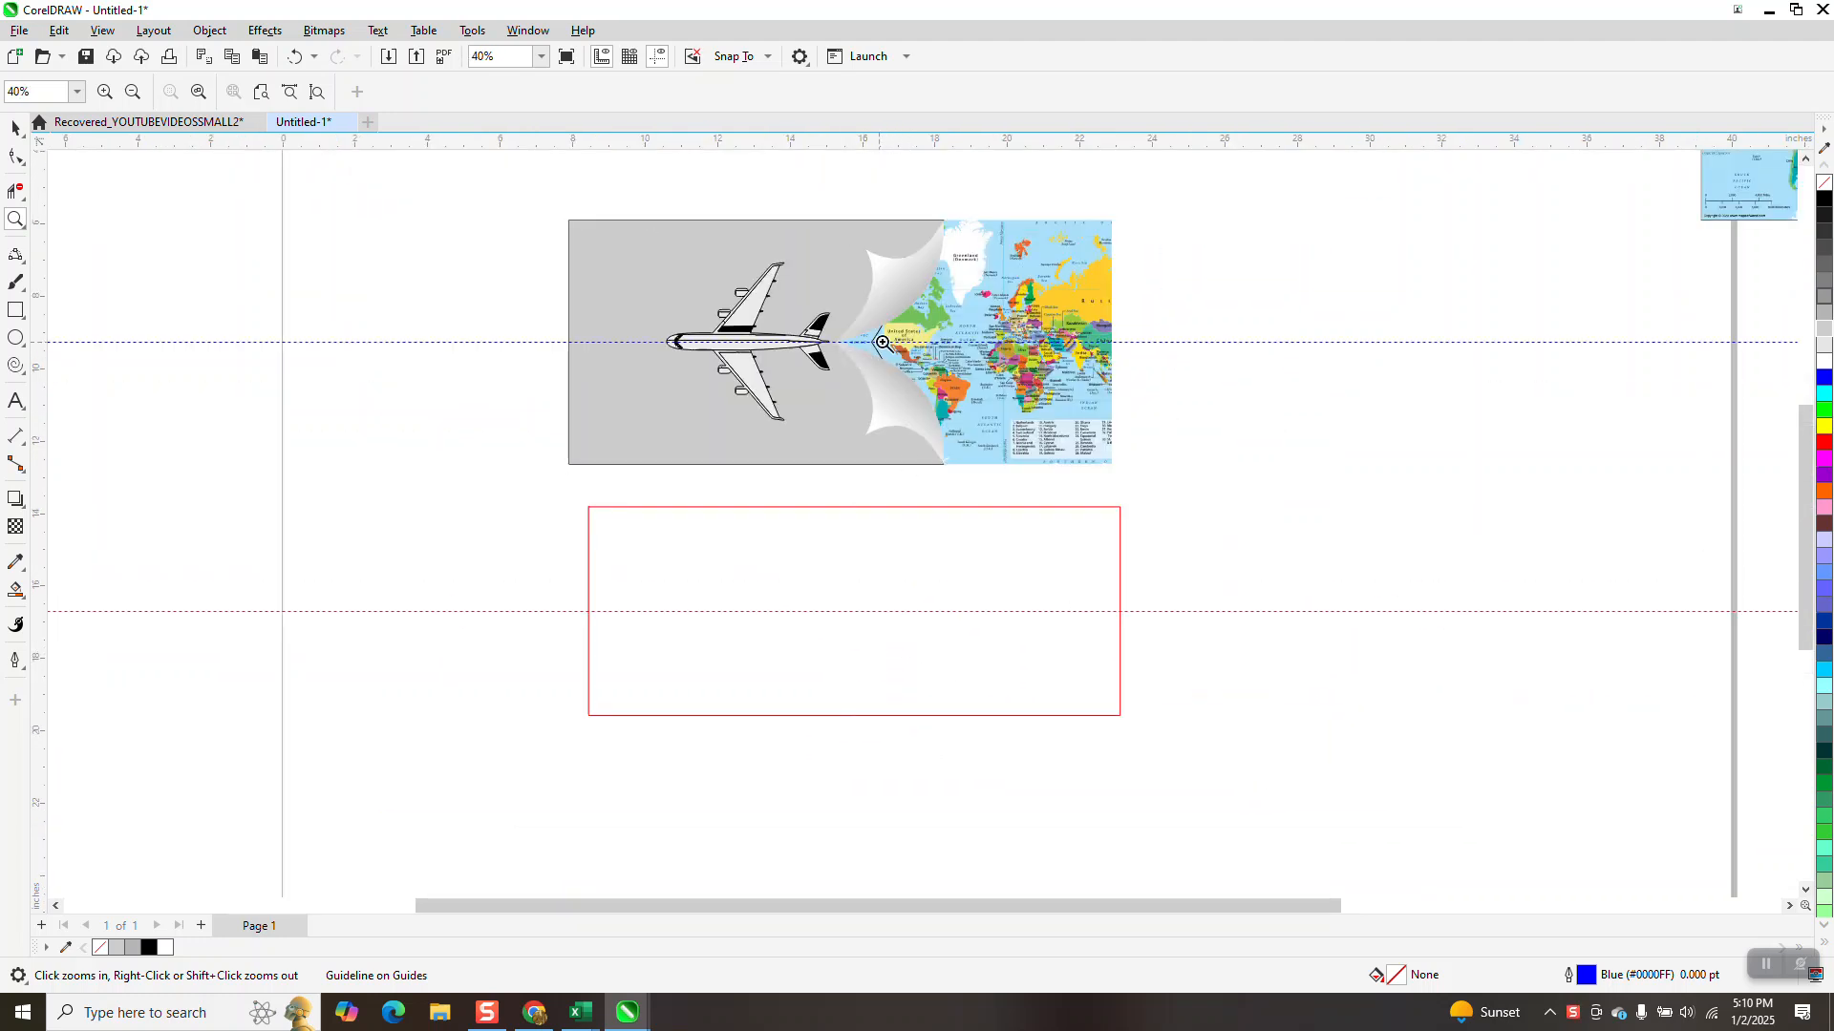
left_click(21, 261)
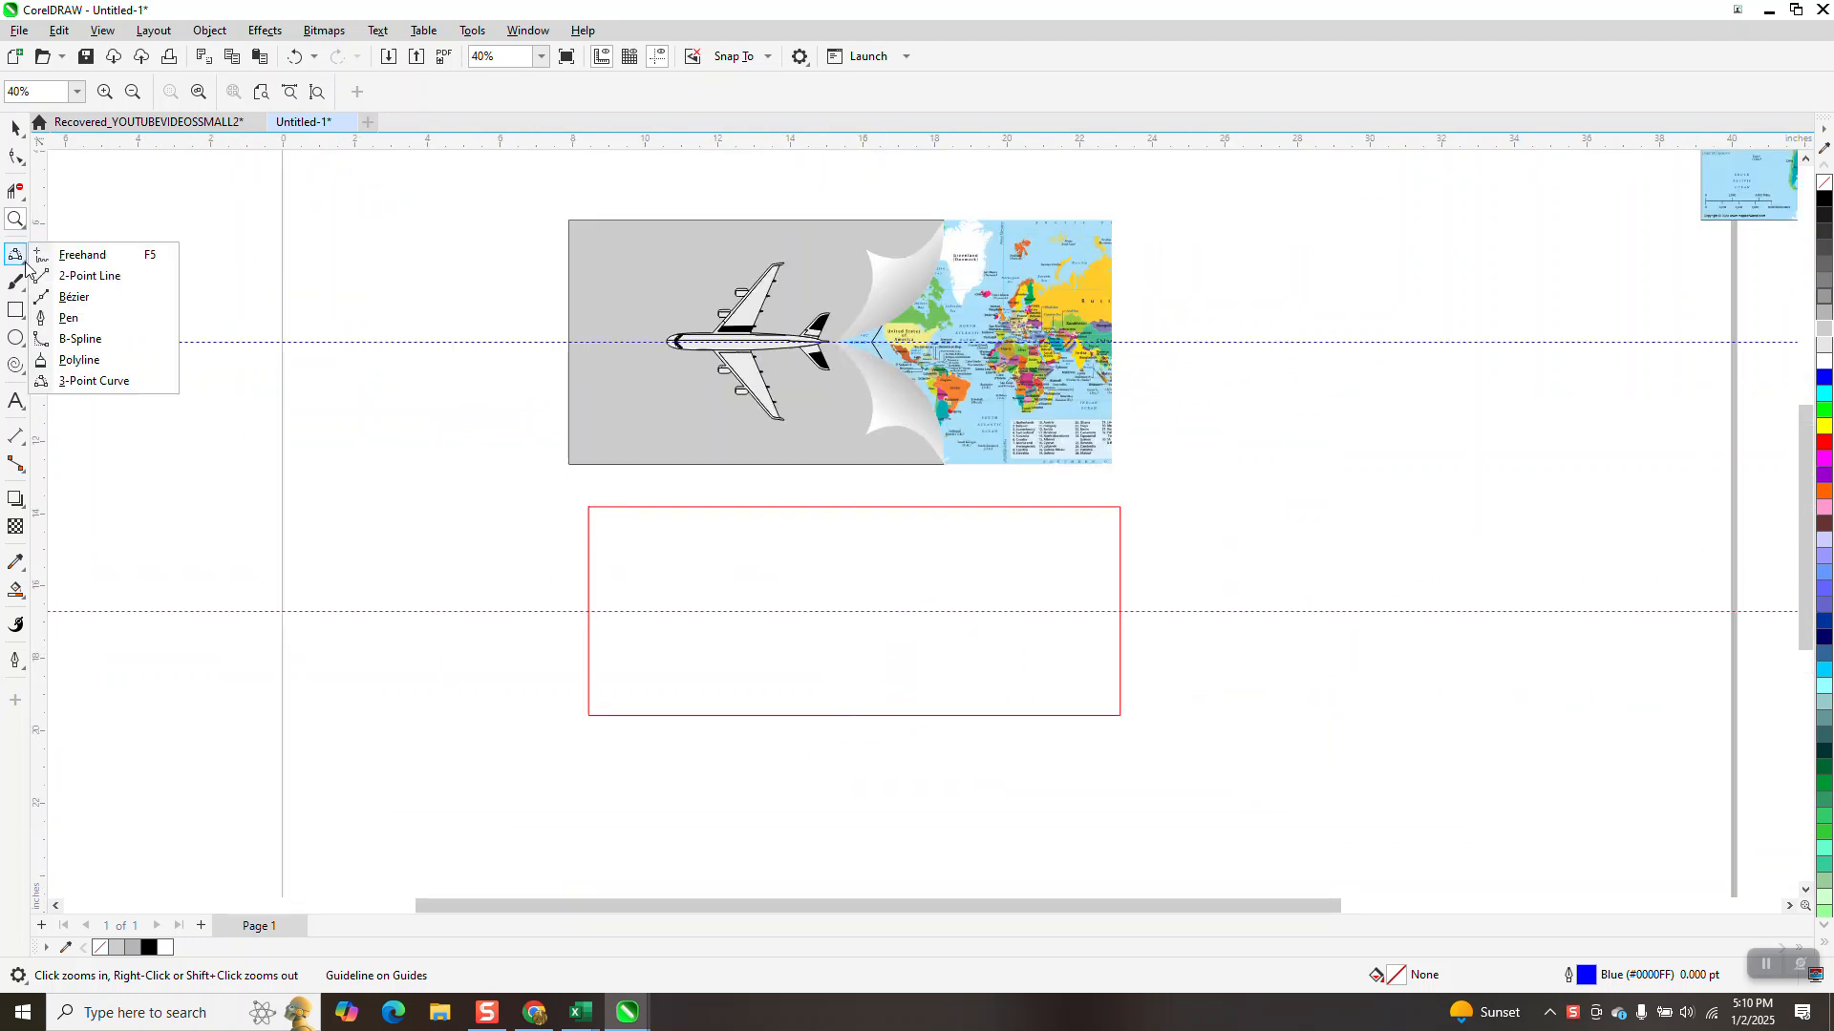
left_click(99, 381)
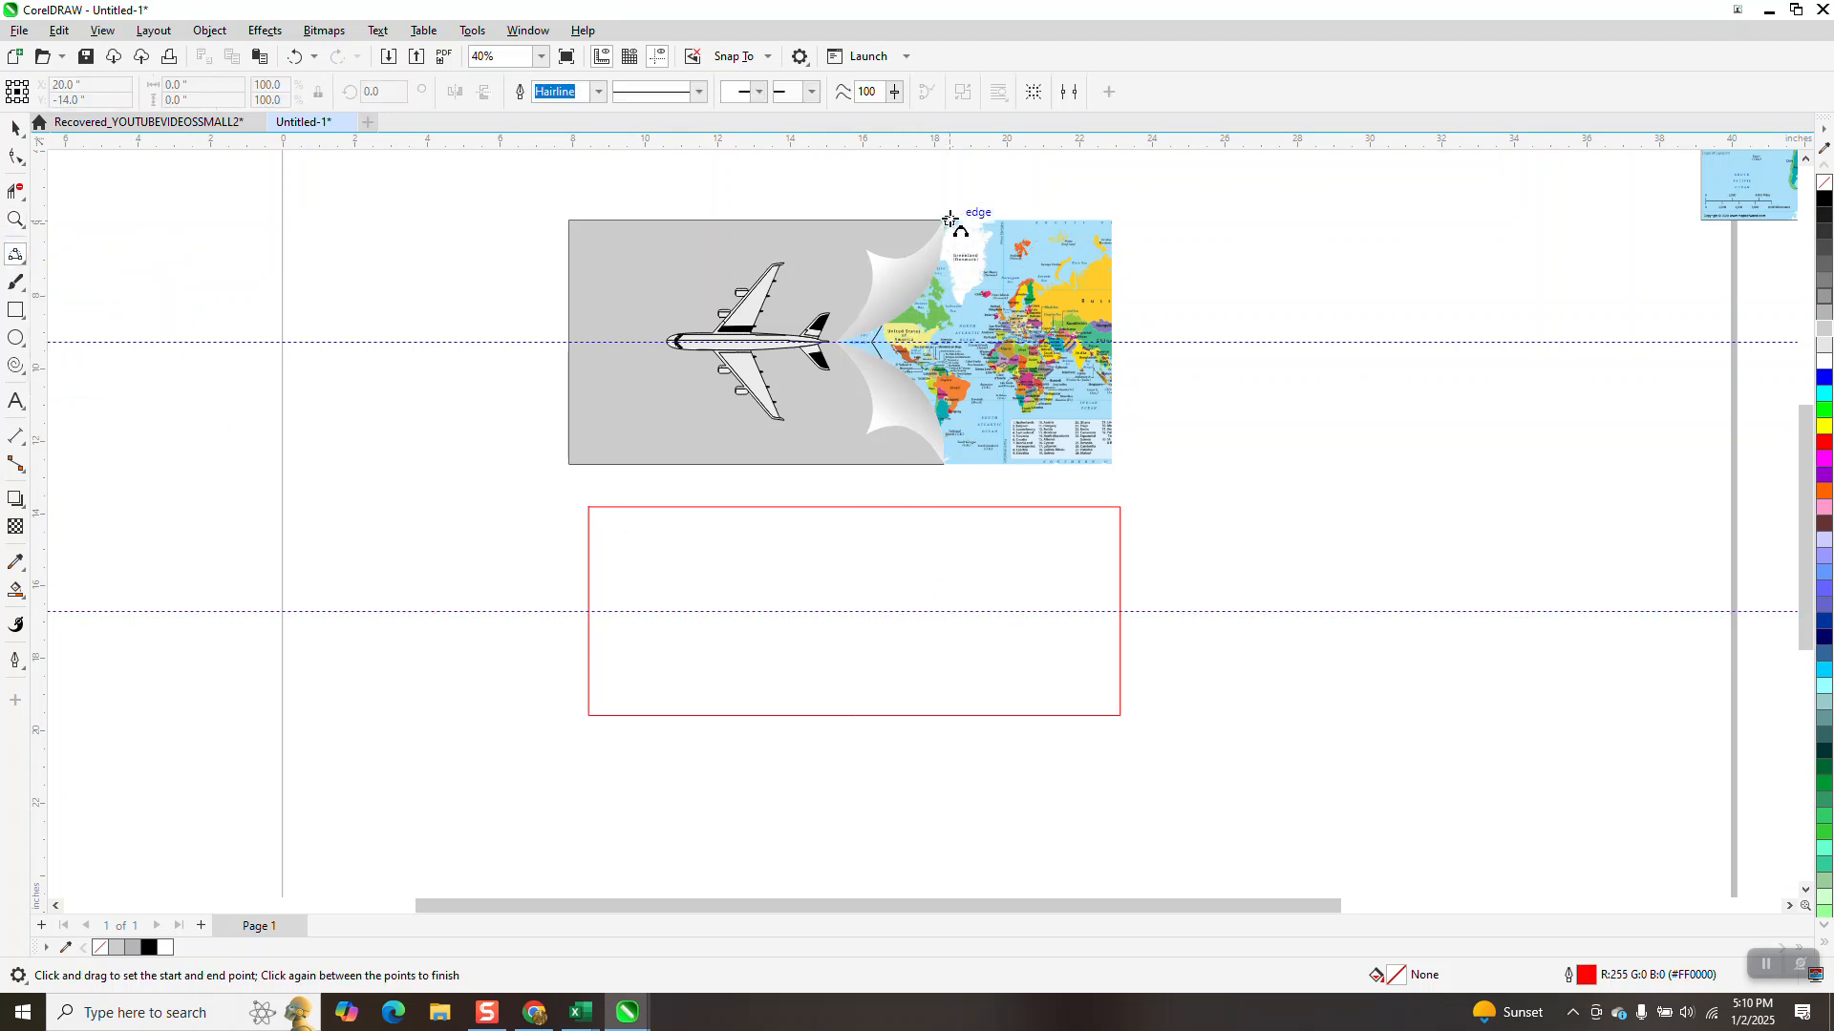
left_click_drag(898, 612, 967, 508)
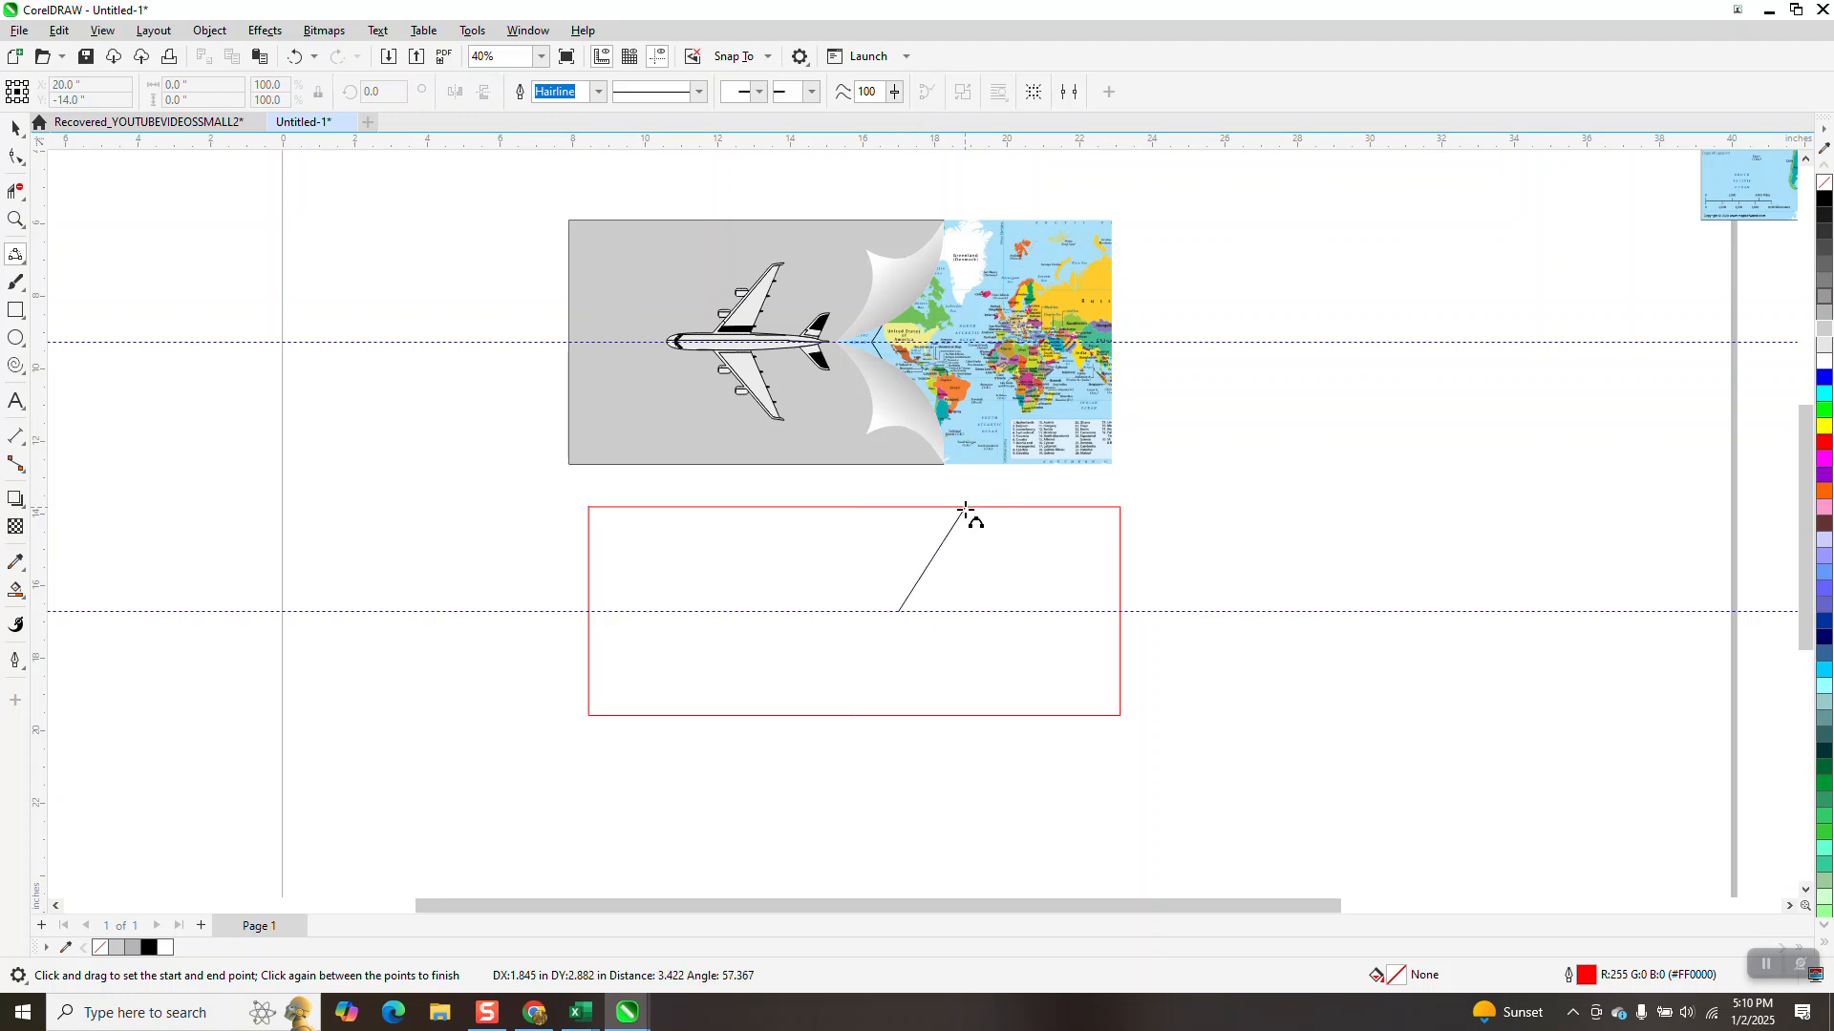
left_click(948, 573)
left_click_drag(965, 508, 877, 537)
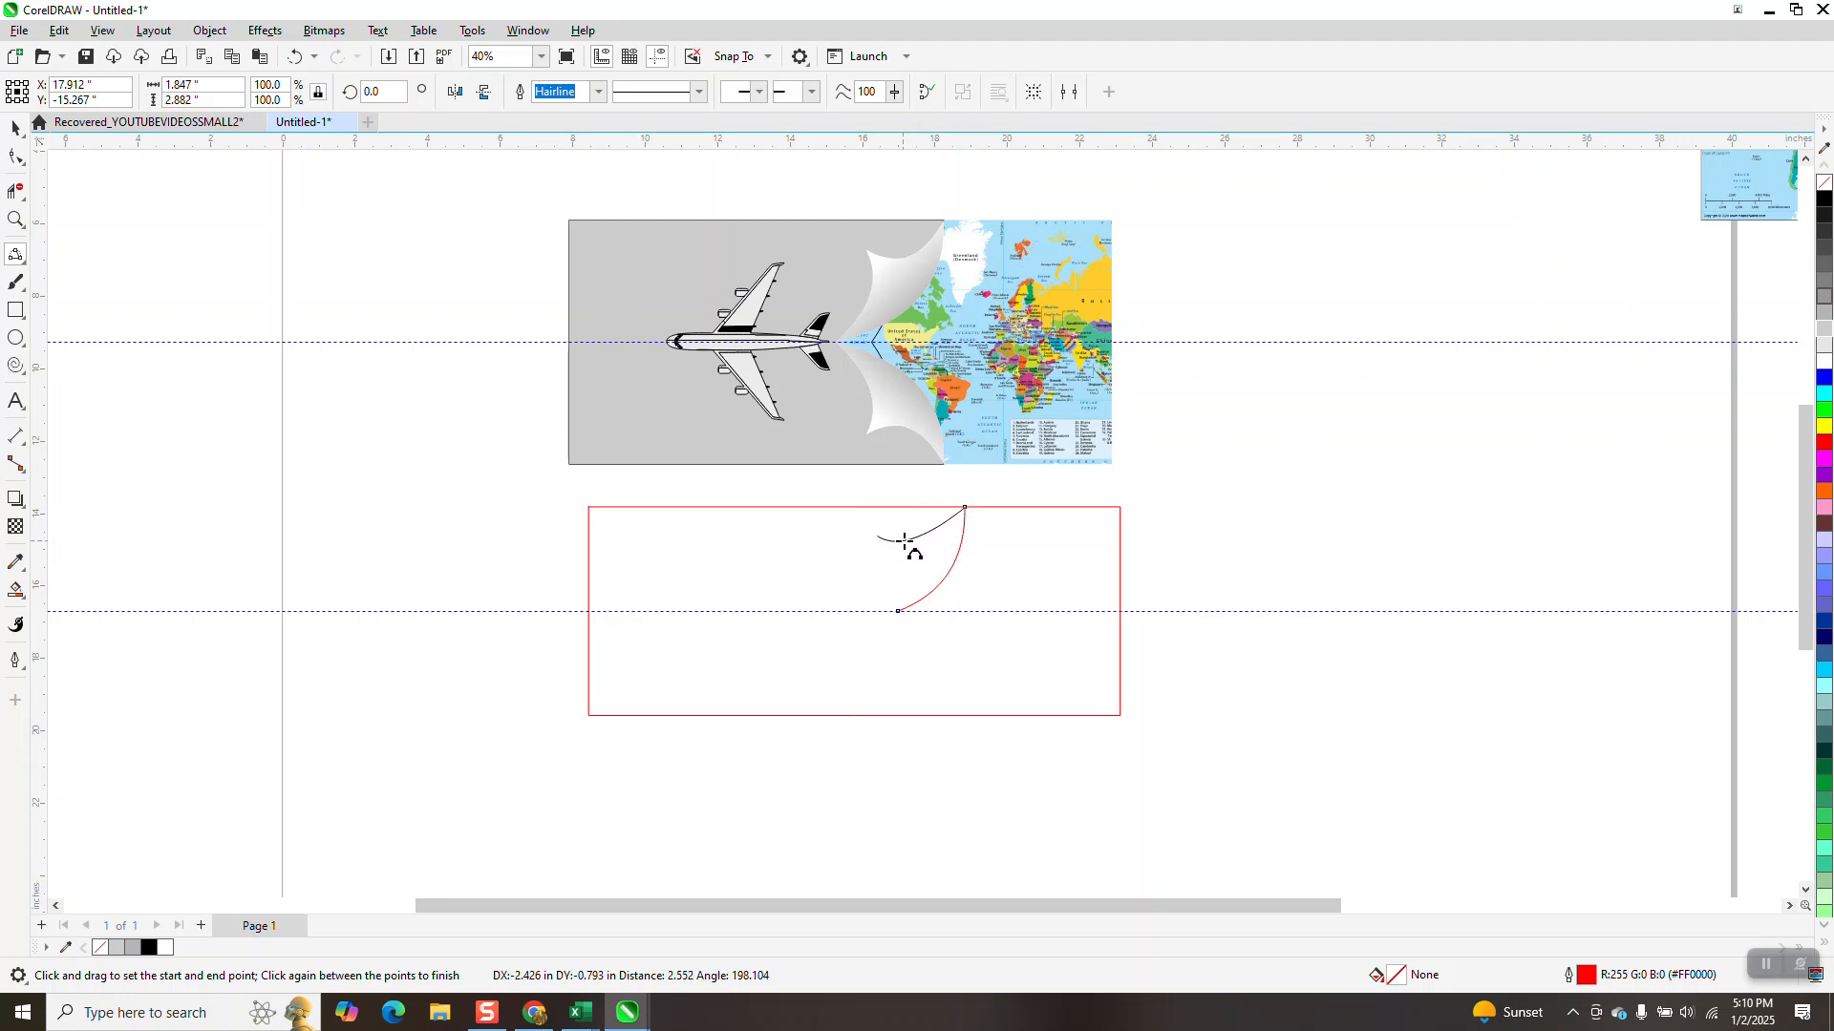
left_click(919, 541)
left_click_drag(897, 611, 876, 537)
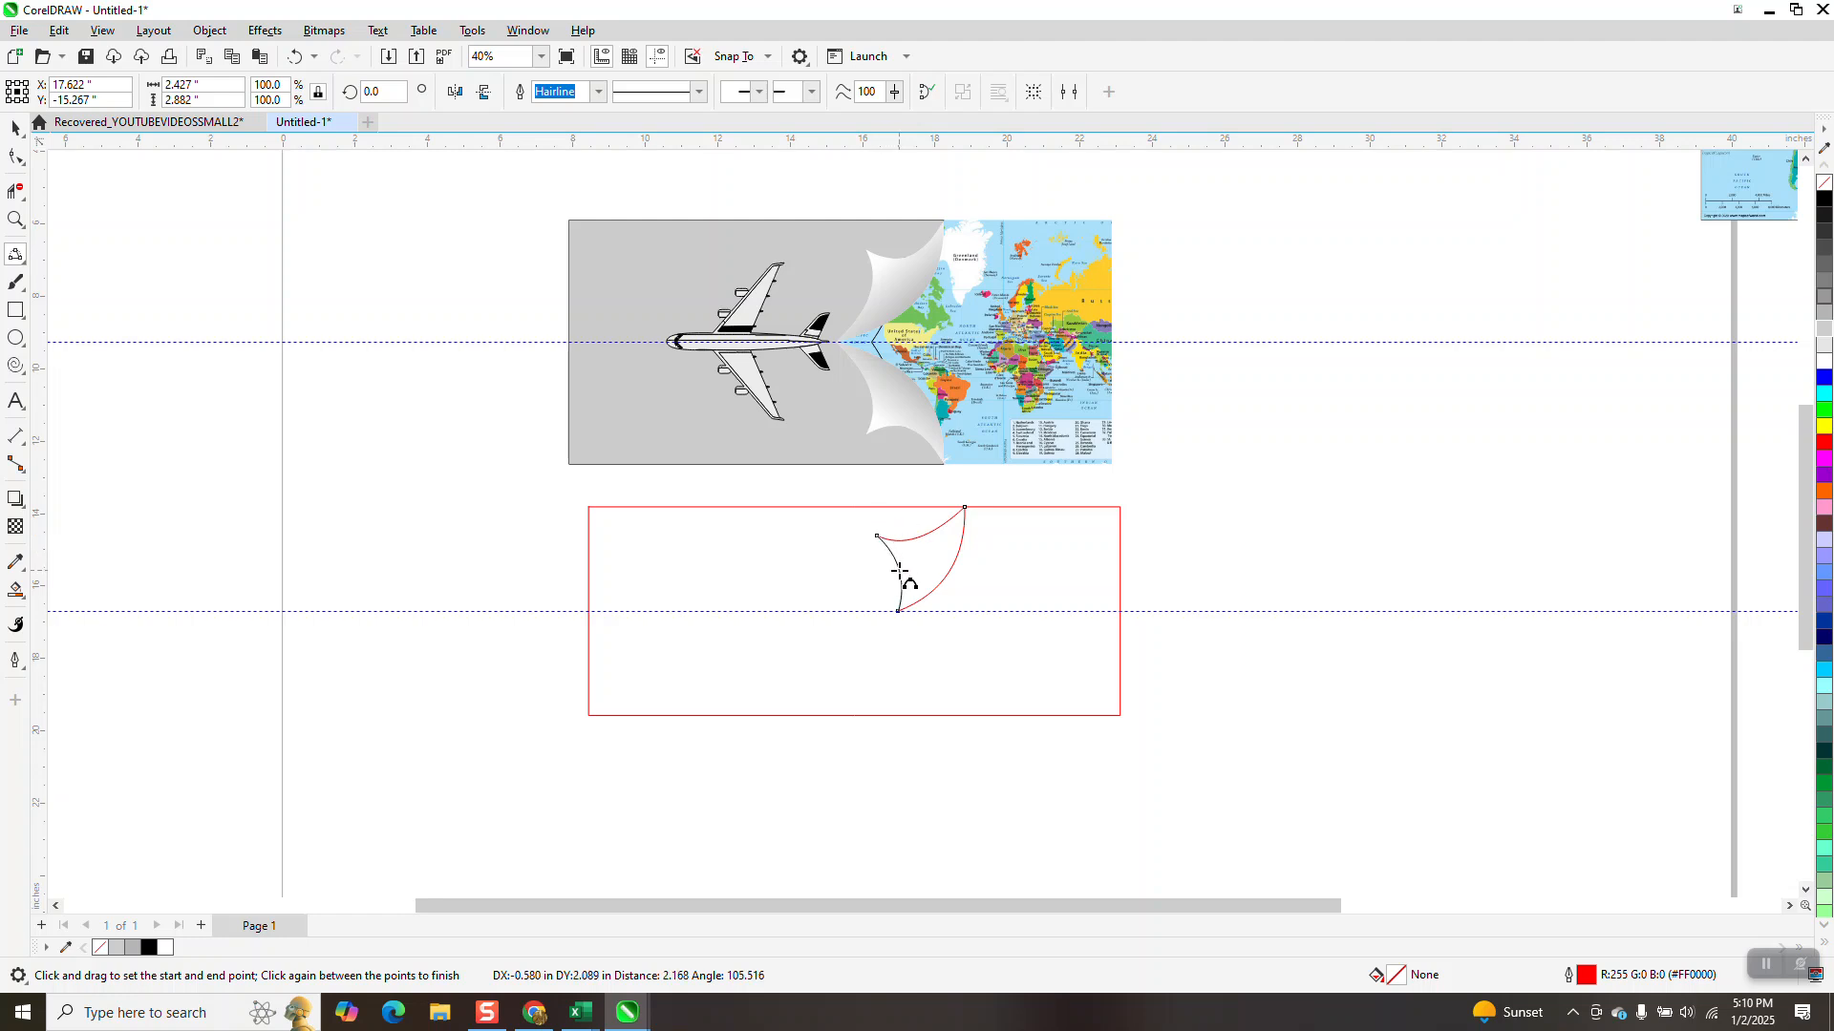
left_click(898, 571)
left_click(14, 127)
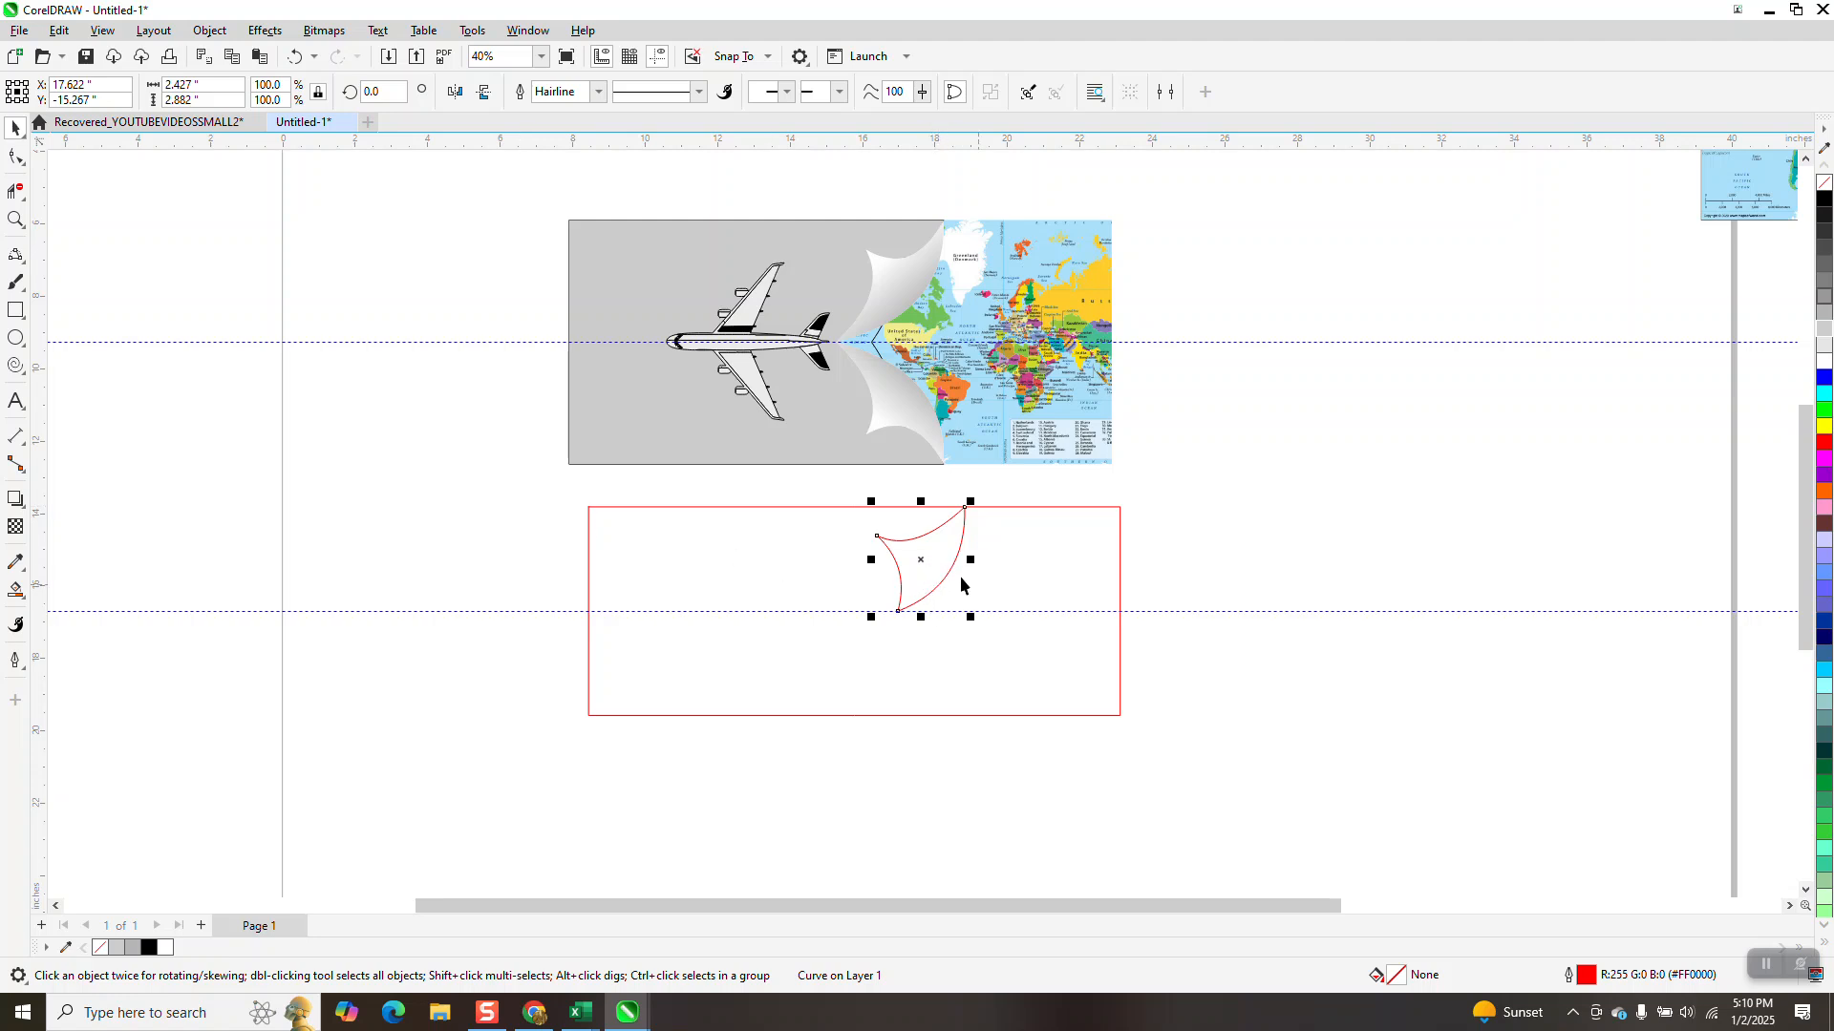
Smart Fill the curl shape with light grey (R204 G204 B204) and no outline
left_click(23, 597)
left_click(73, 612)
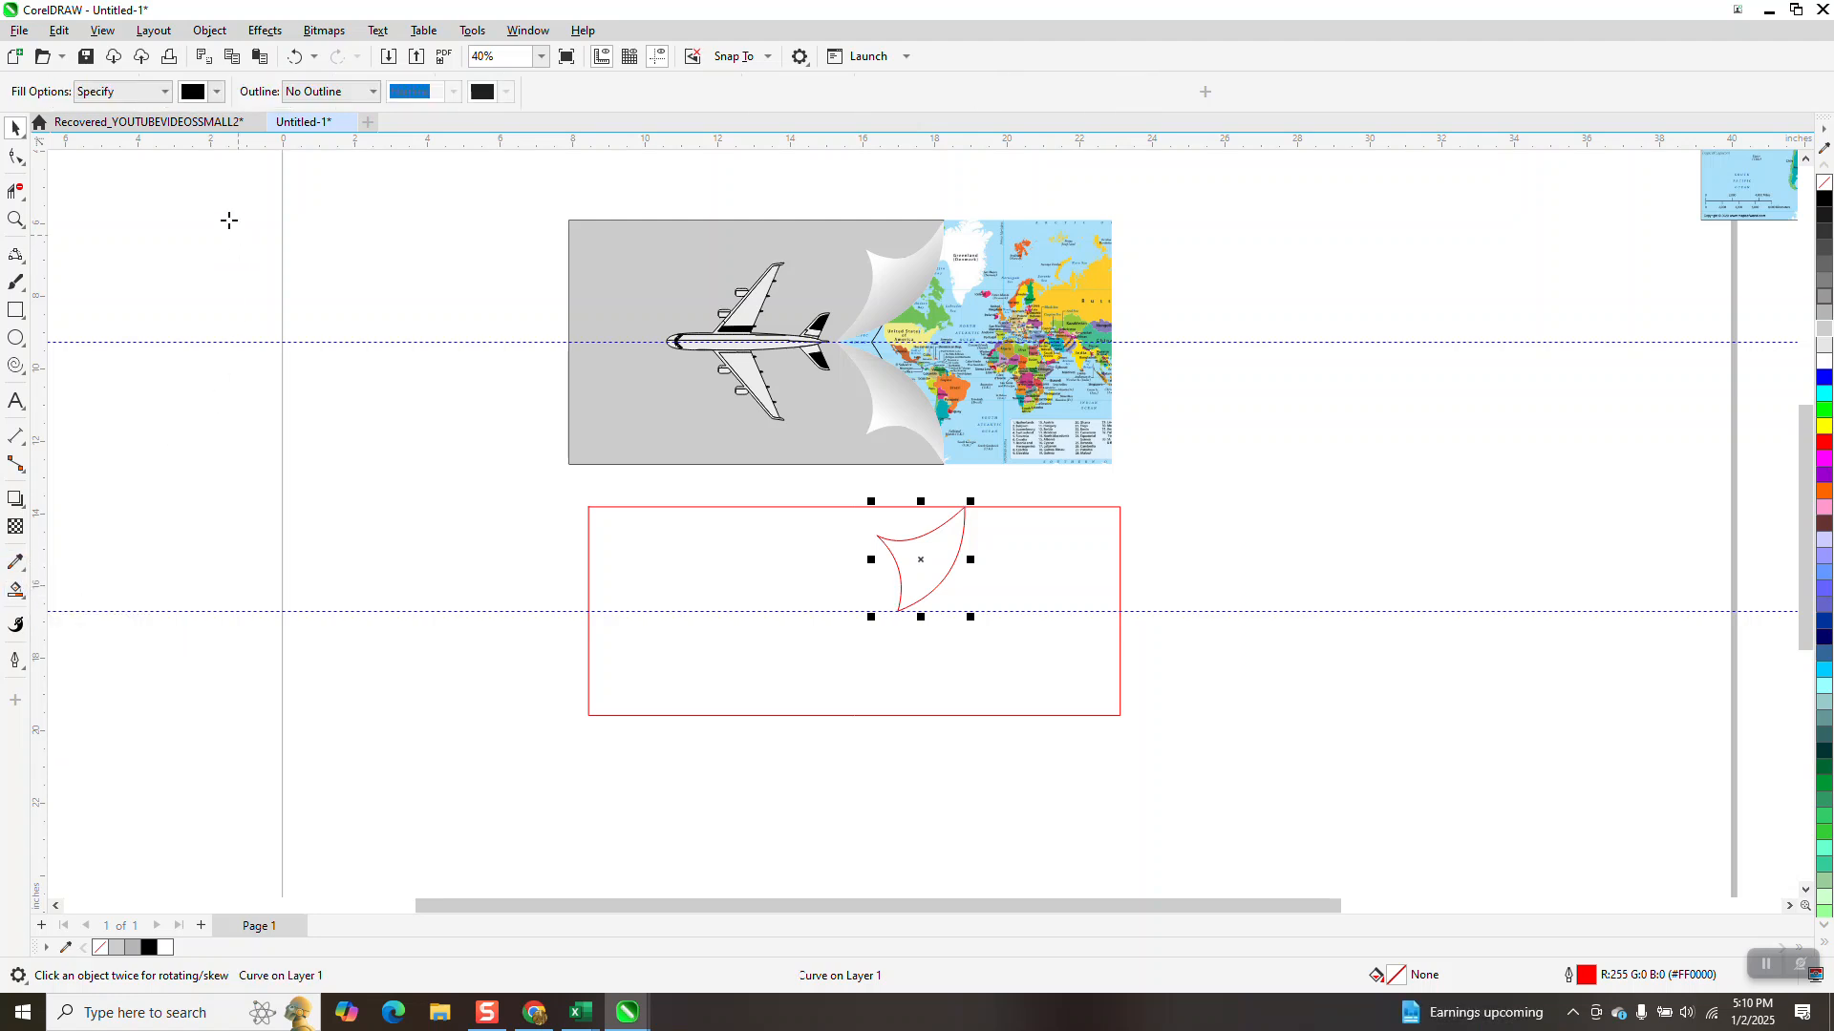
left_click(218, 93)
left_click(206, 210)
left_click(921, 551)
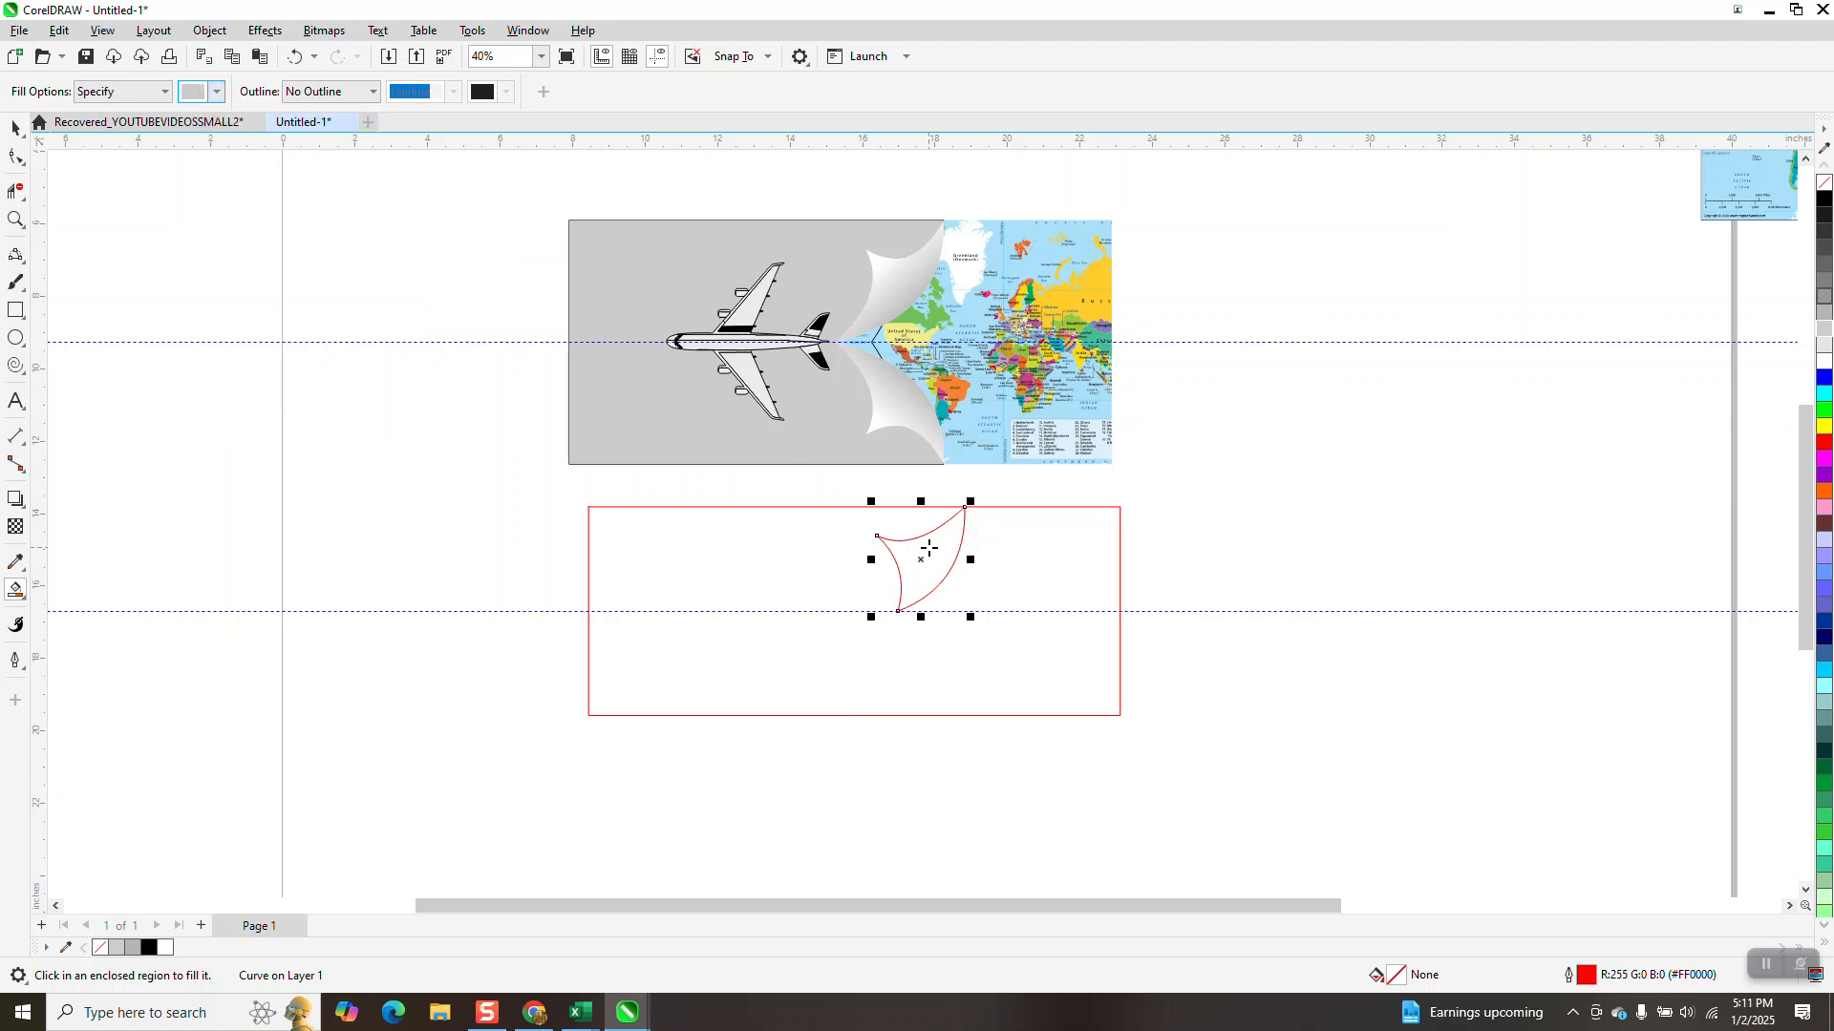
left_click(912, 555)
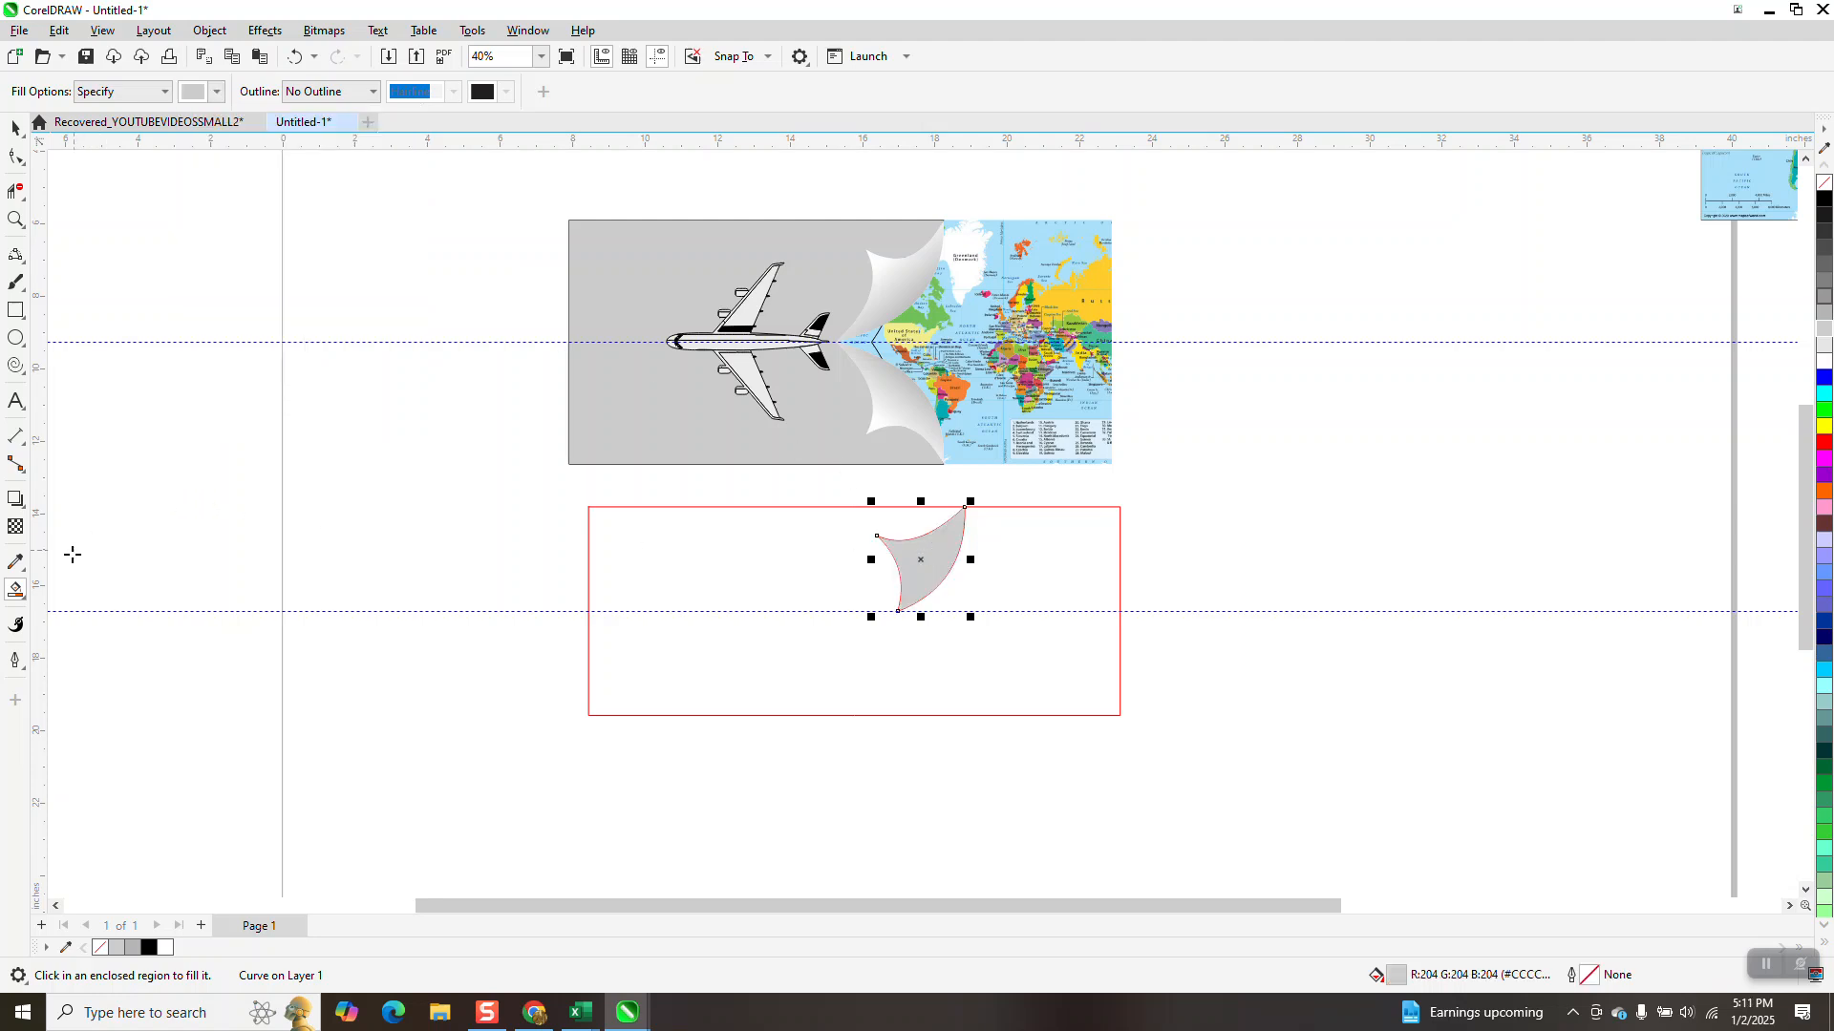
Apply a linear fountain fill to the curl, running from grey inside the shape to white at its outer tip
left_click(19, 594)
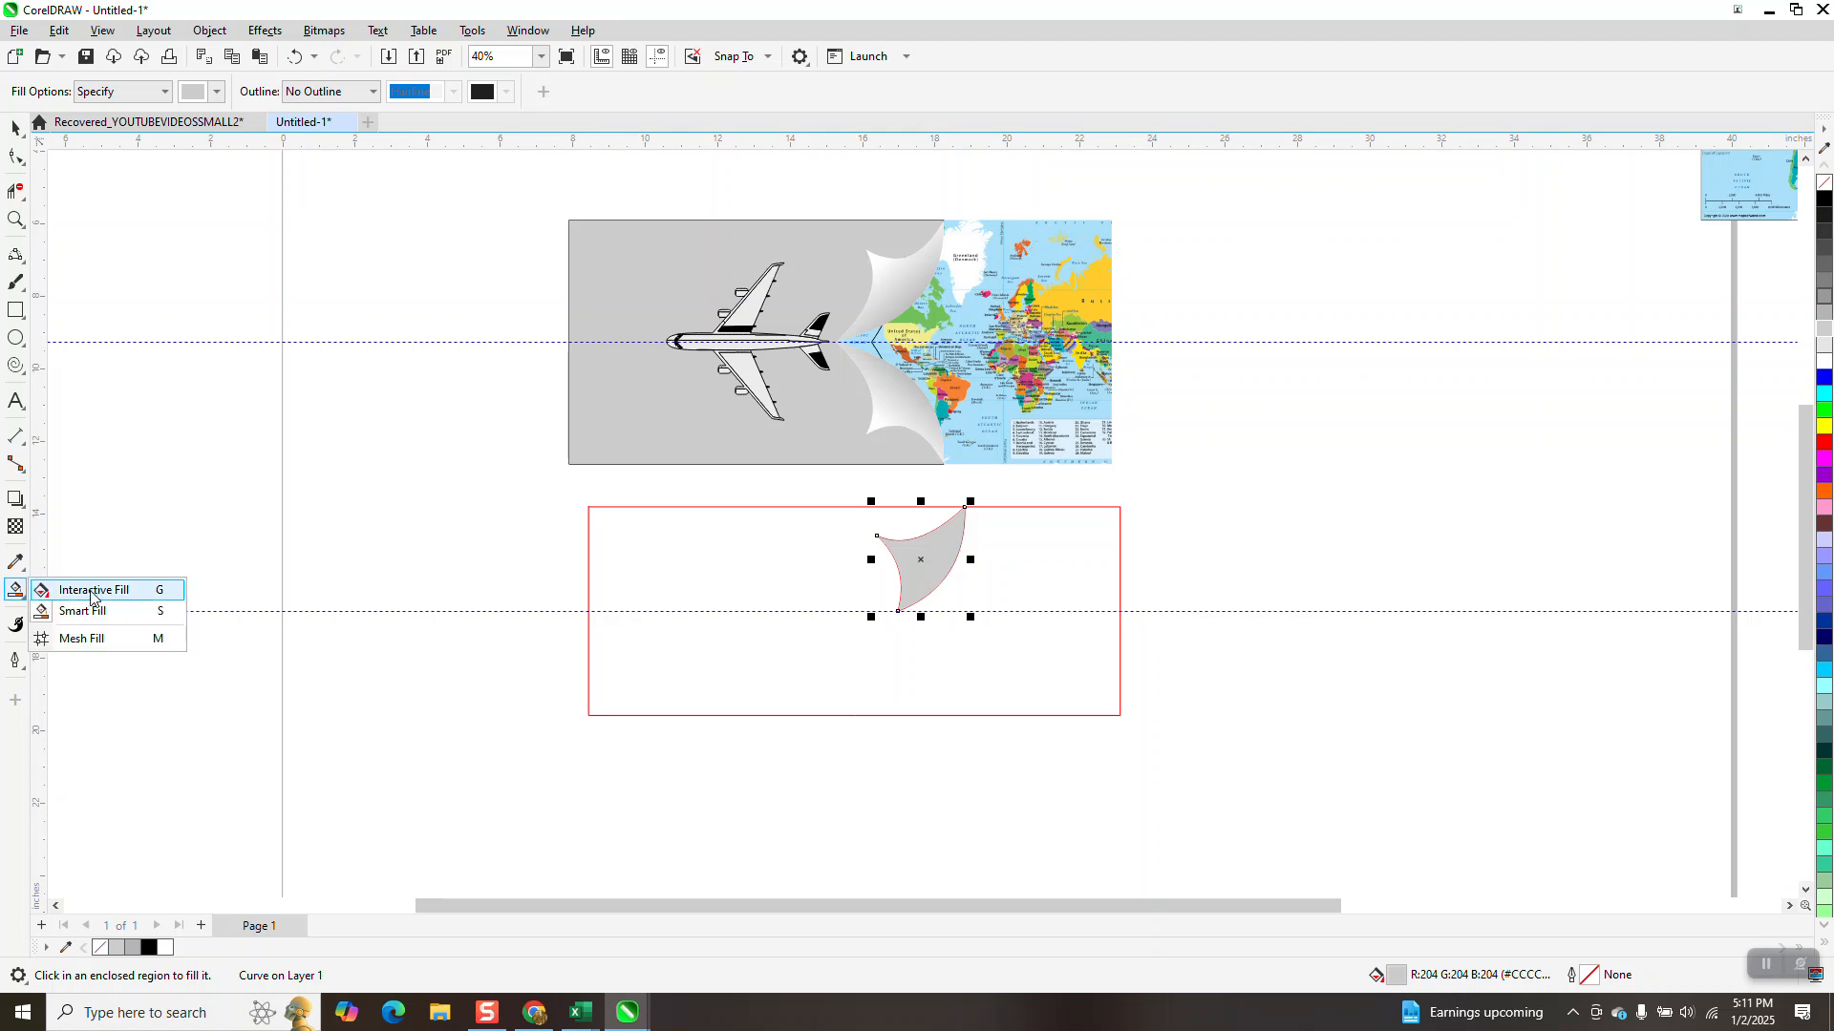
left_click(96, 587)
left_click_drag(939, 564, 869, 534)
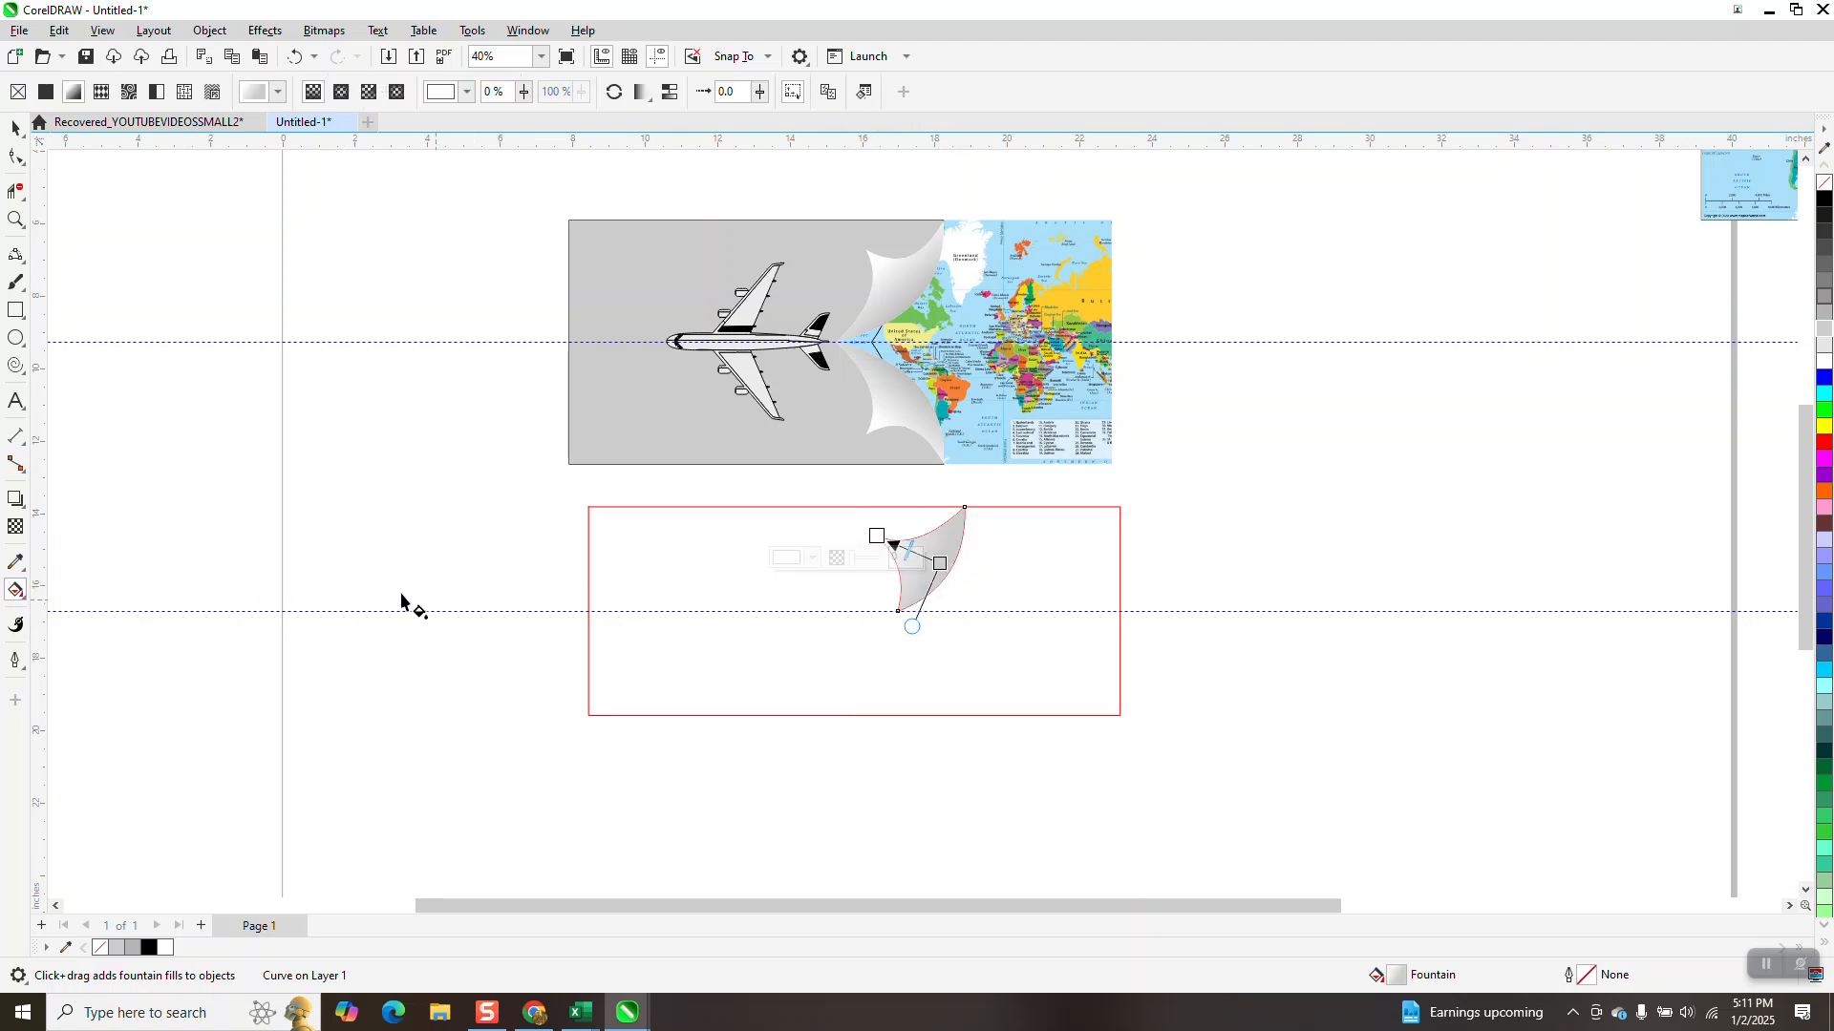
Extend the gradient's grey start to the curl's outer curved edge, adjust its midpoint and add a white colour stop at 87%
left_click(15, 218)
left_click_drag(831, 498, 1051, 632)
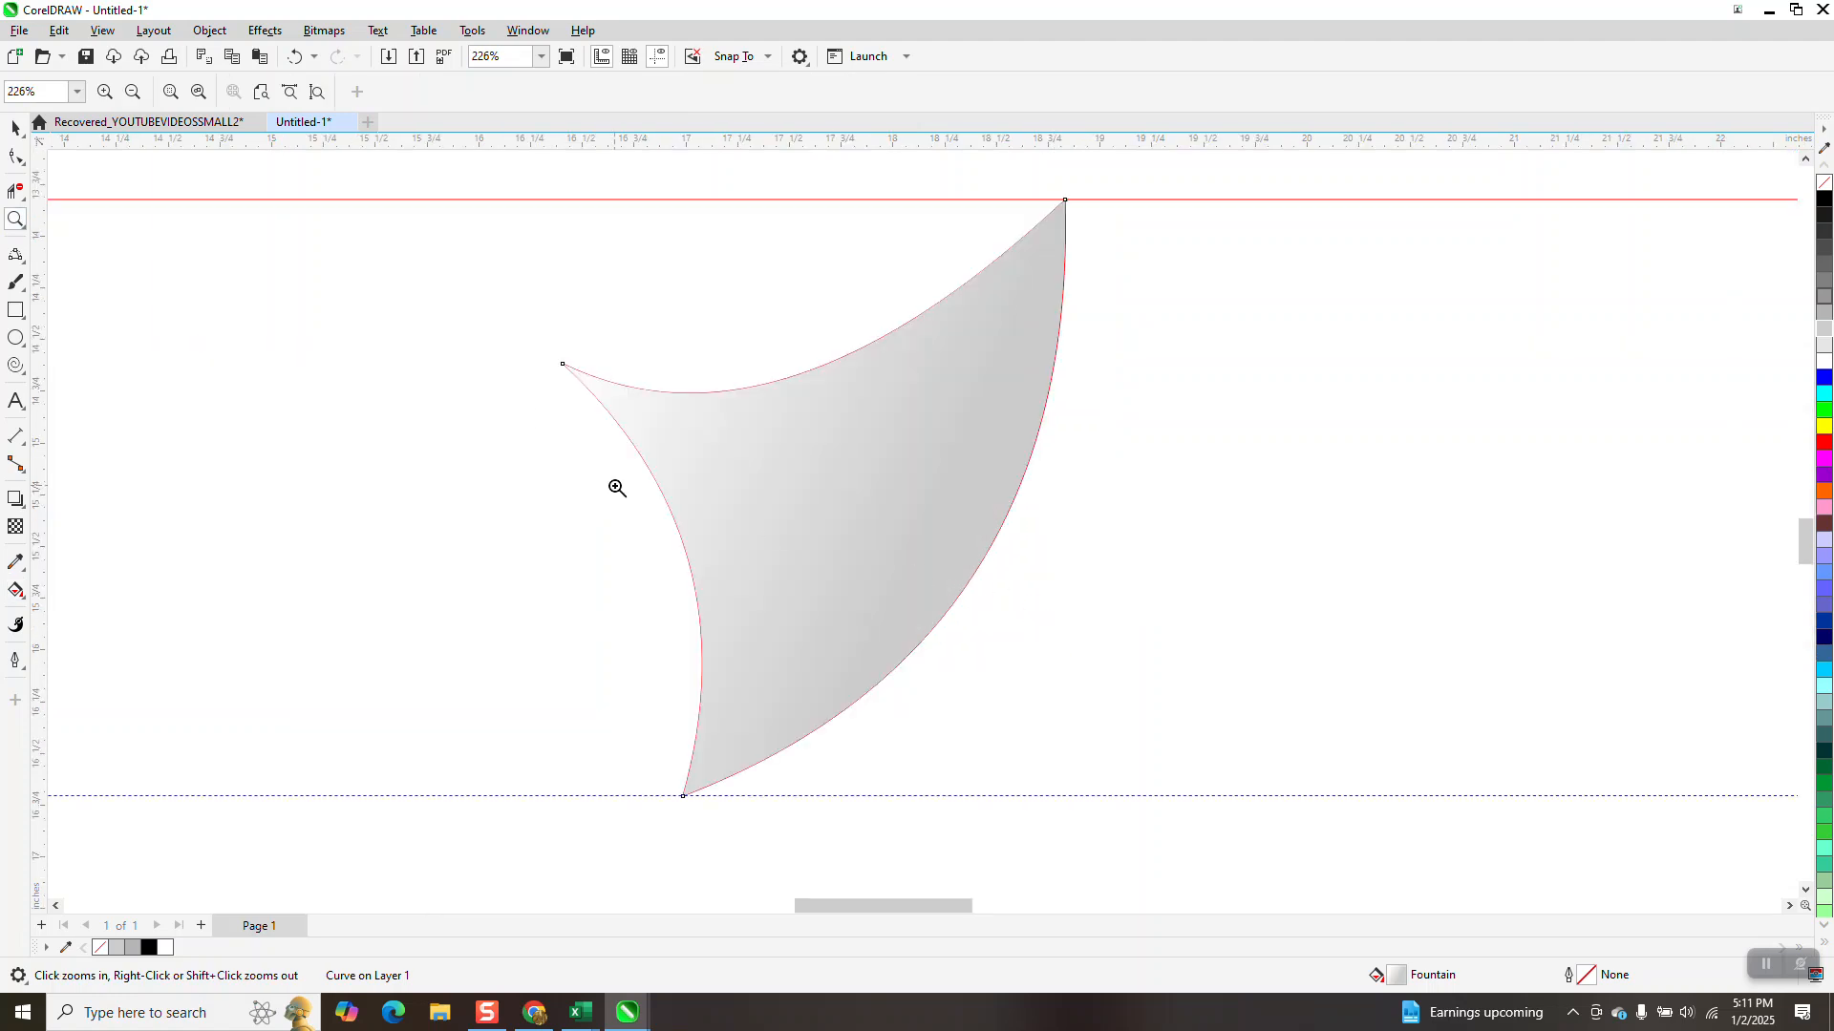
left_click(17, 589)
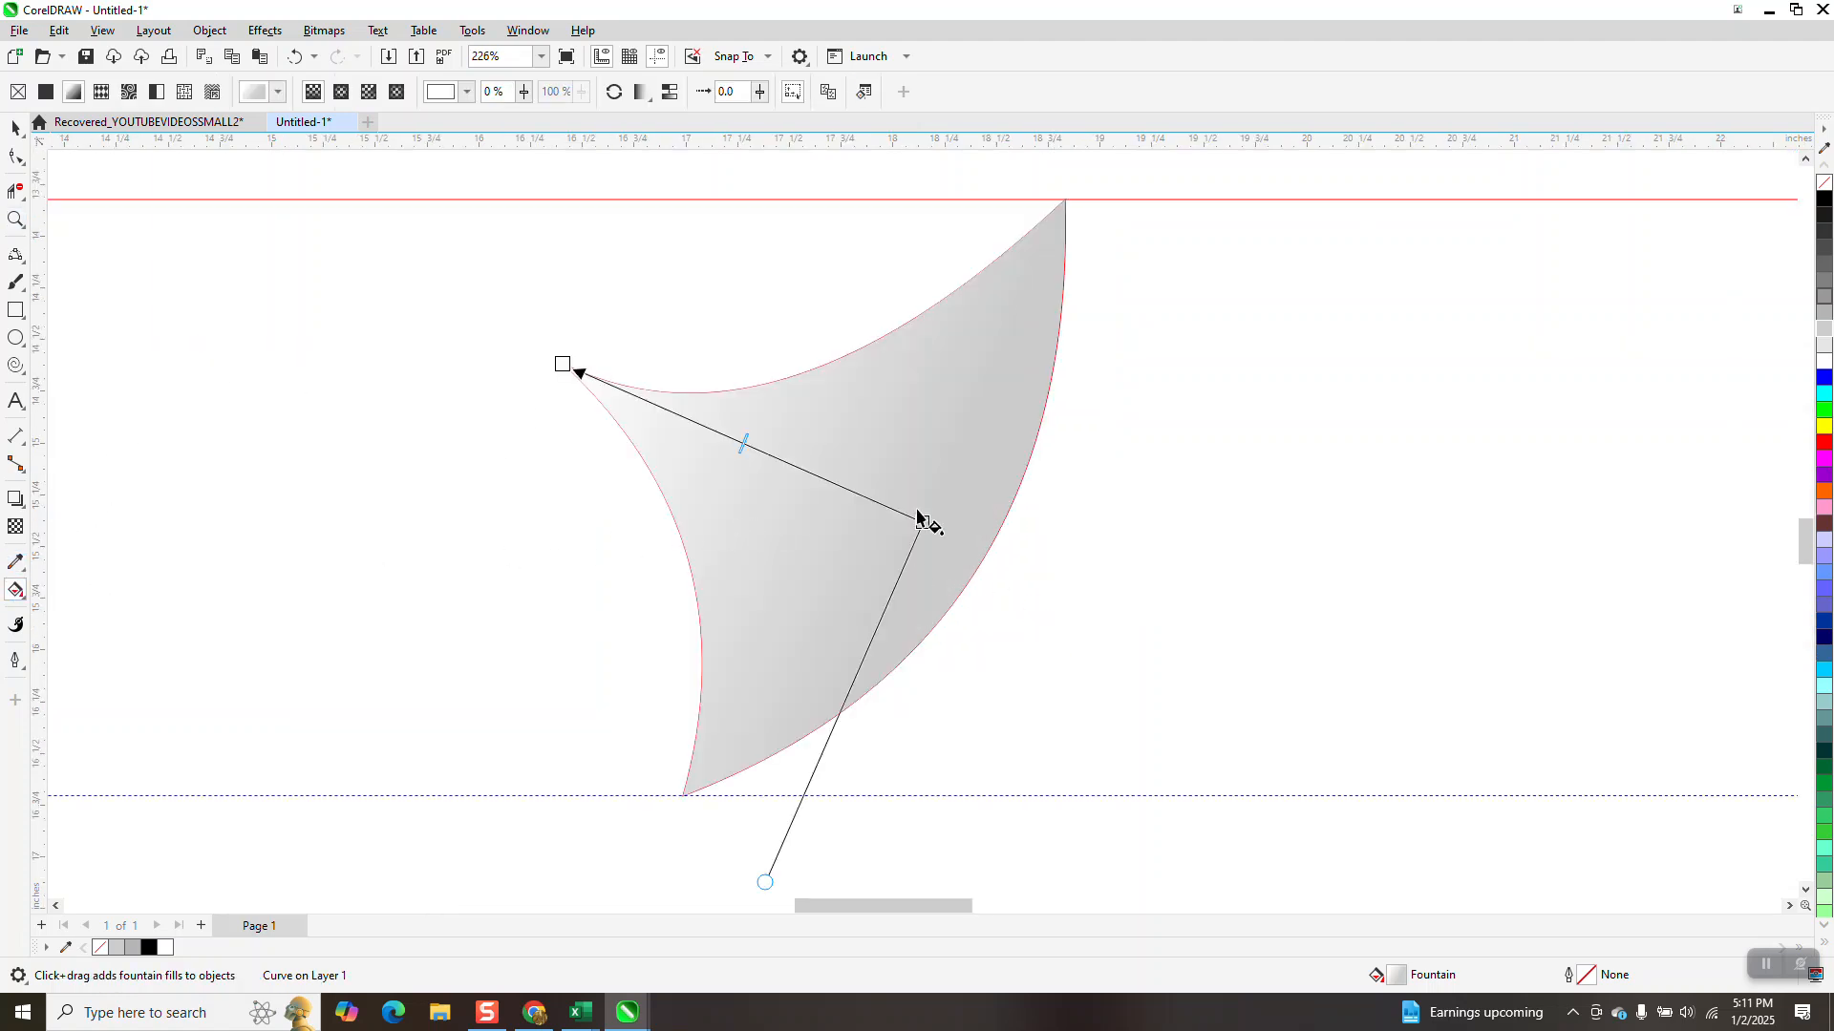
left_click_drag(923, 525, 979, 567)
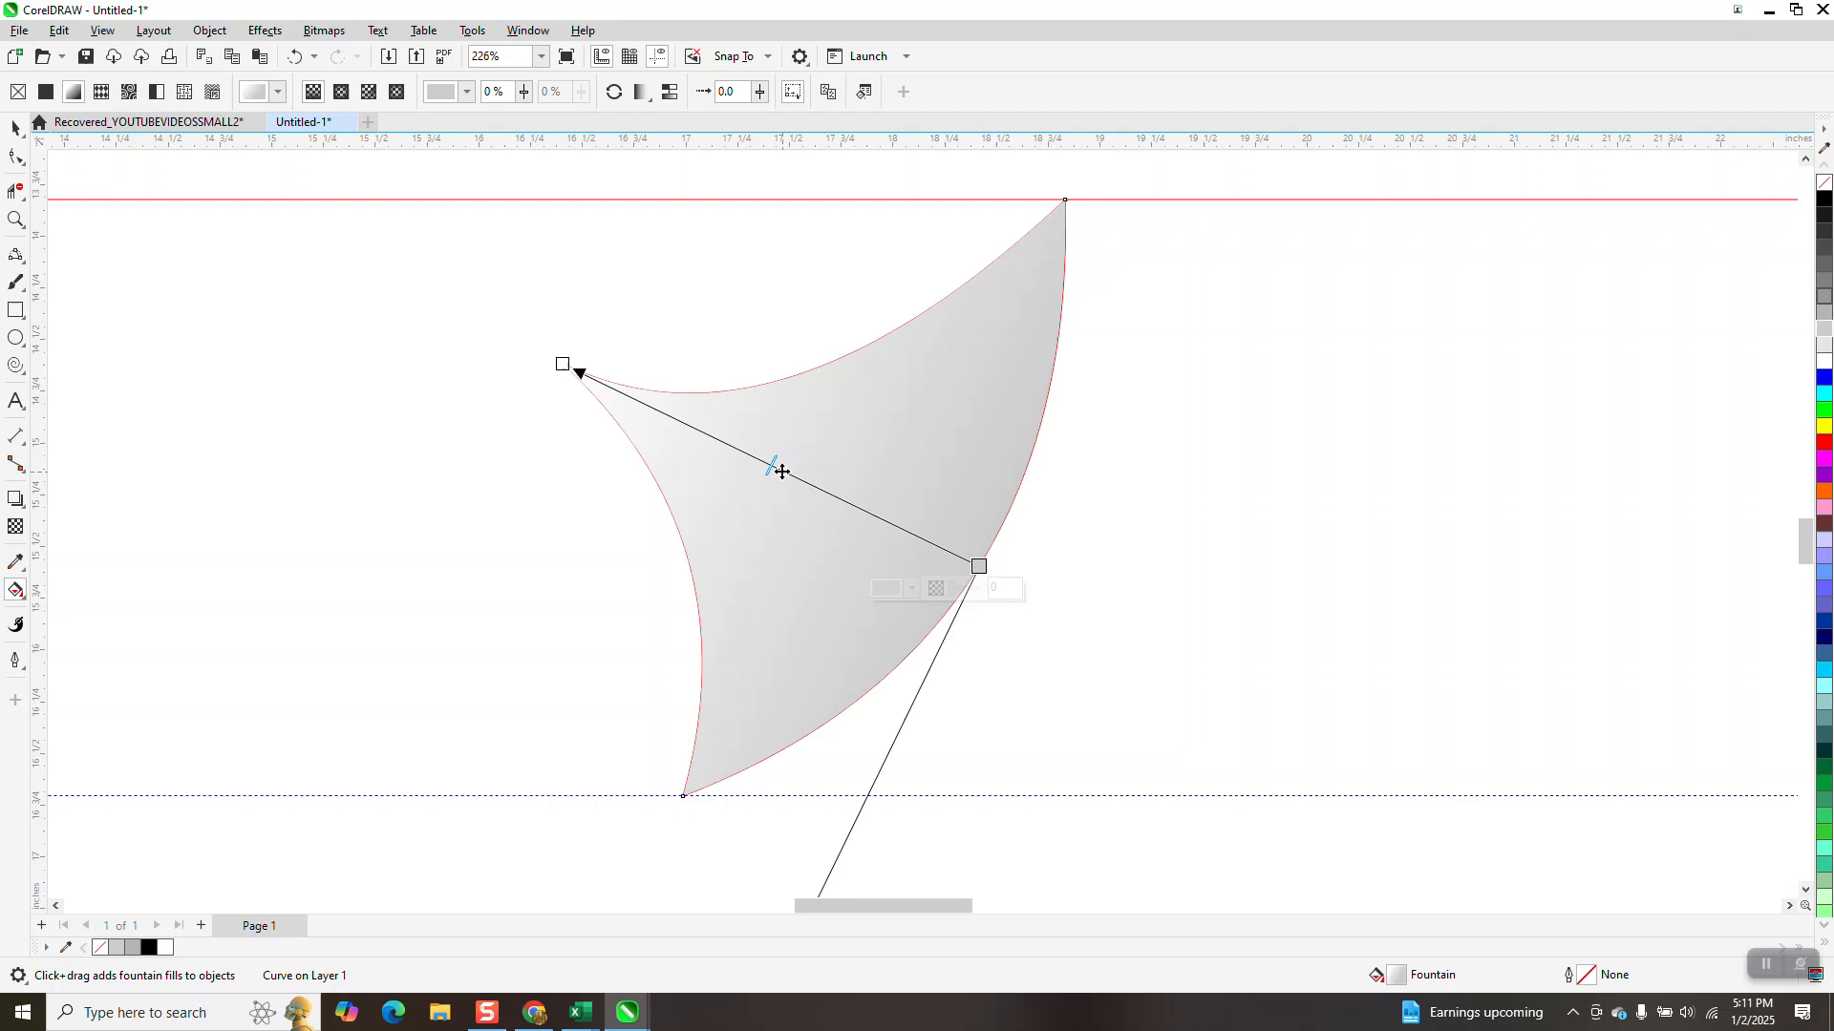
mouse_move(774, 467)
left_mouse_down()
mouse_move(844, 509)
mouse_move(763, 462)
left_mouse_up()
left_click_drag(1823, 362, 672, 417)
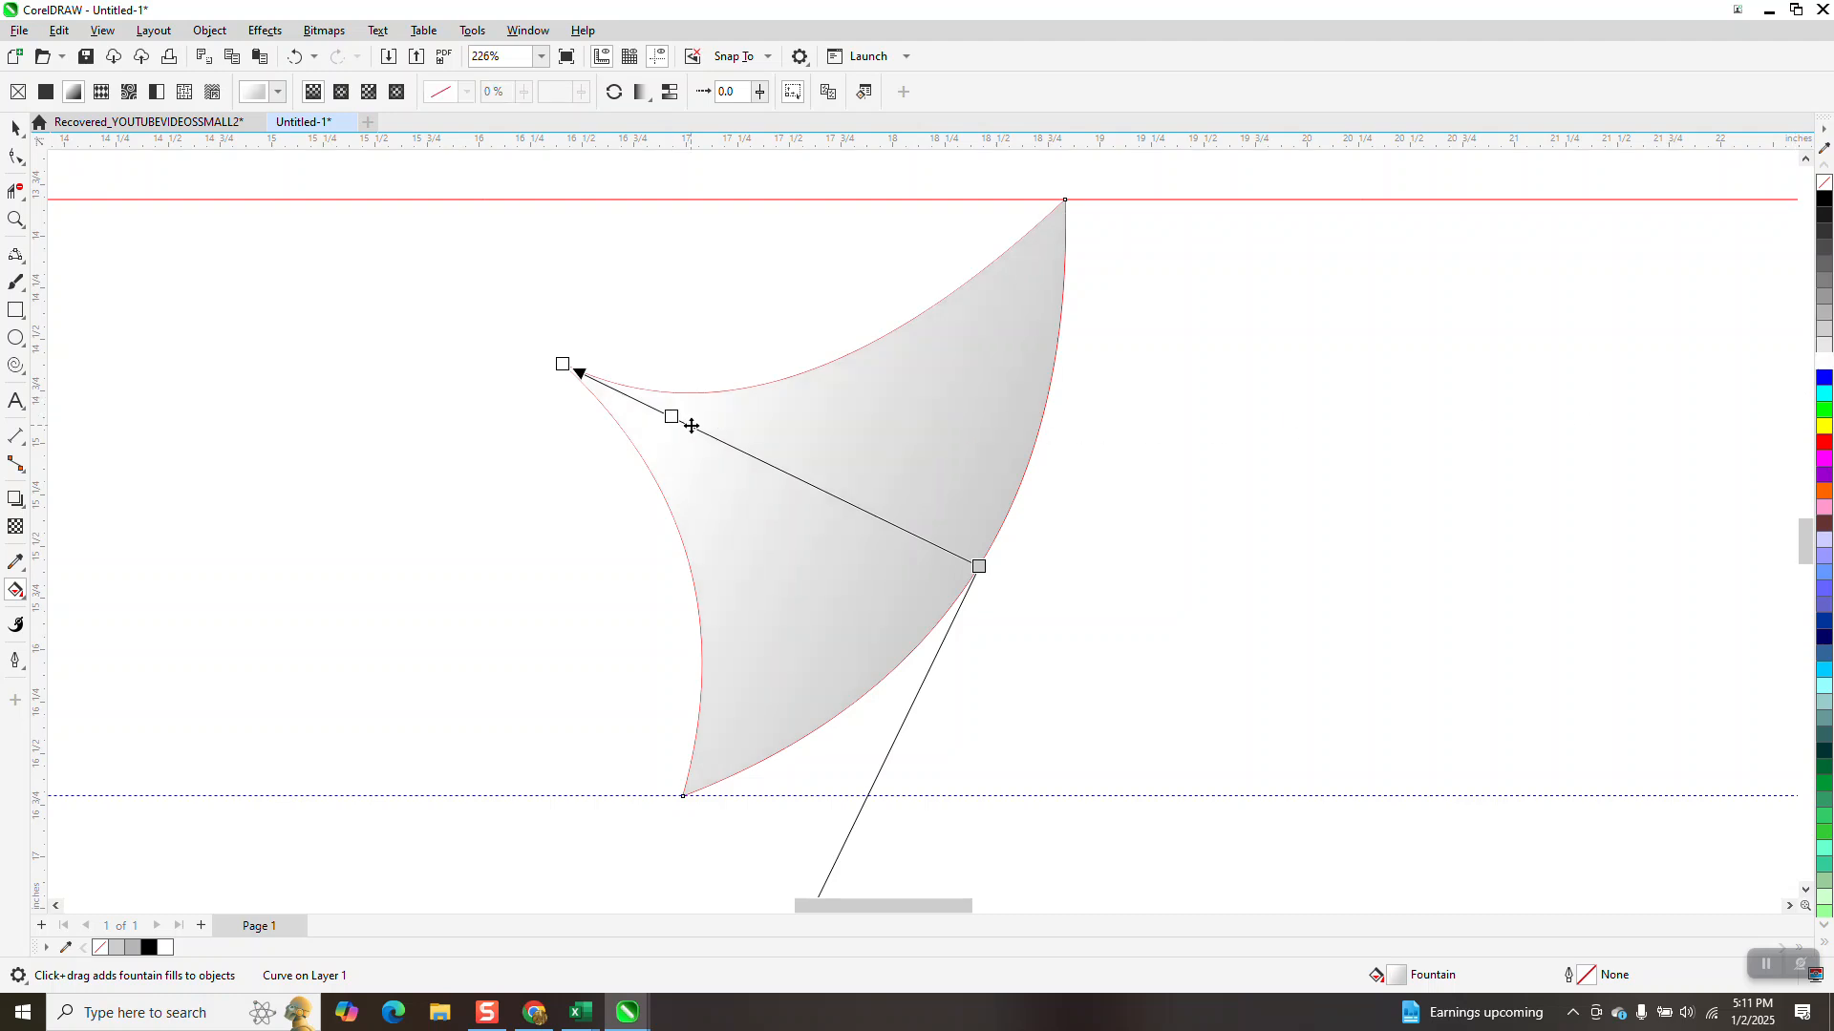
left_click_drag(673, 419, 617, 390)
left_click(15, 127)
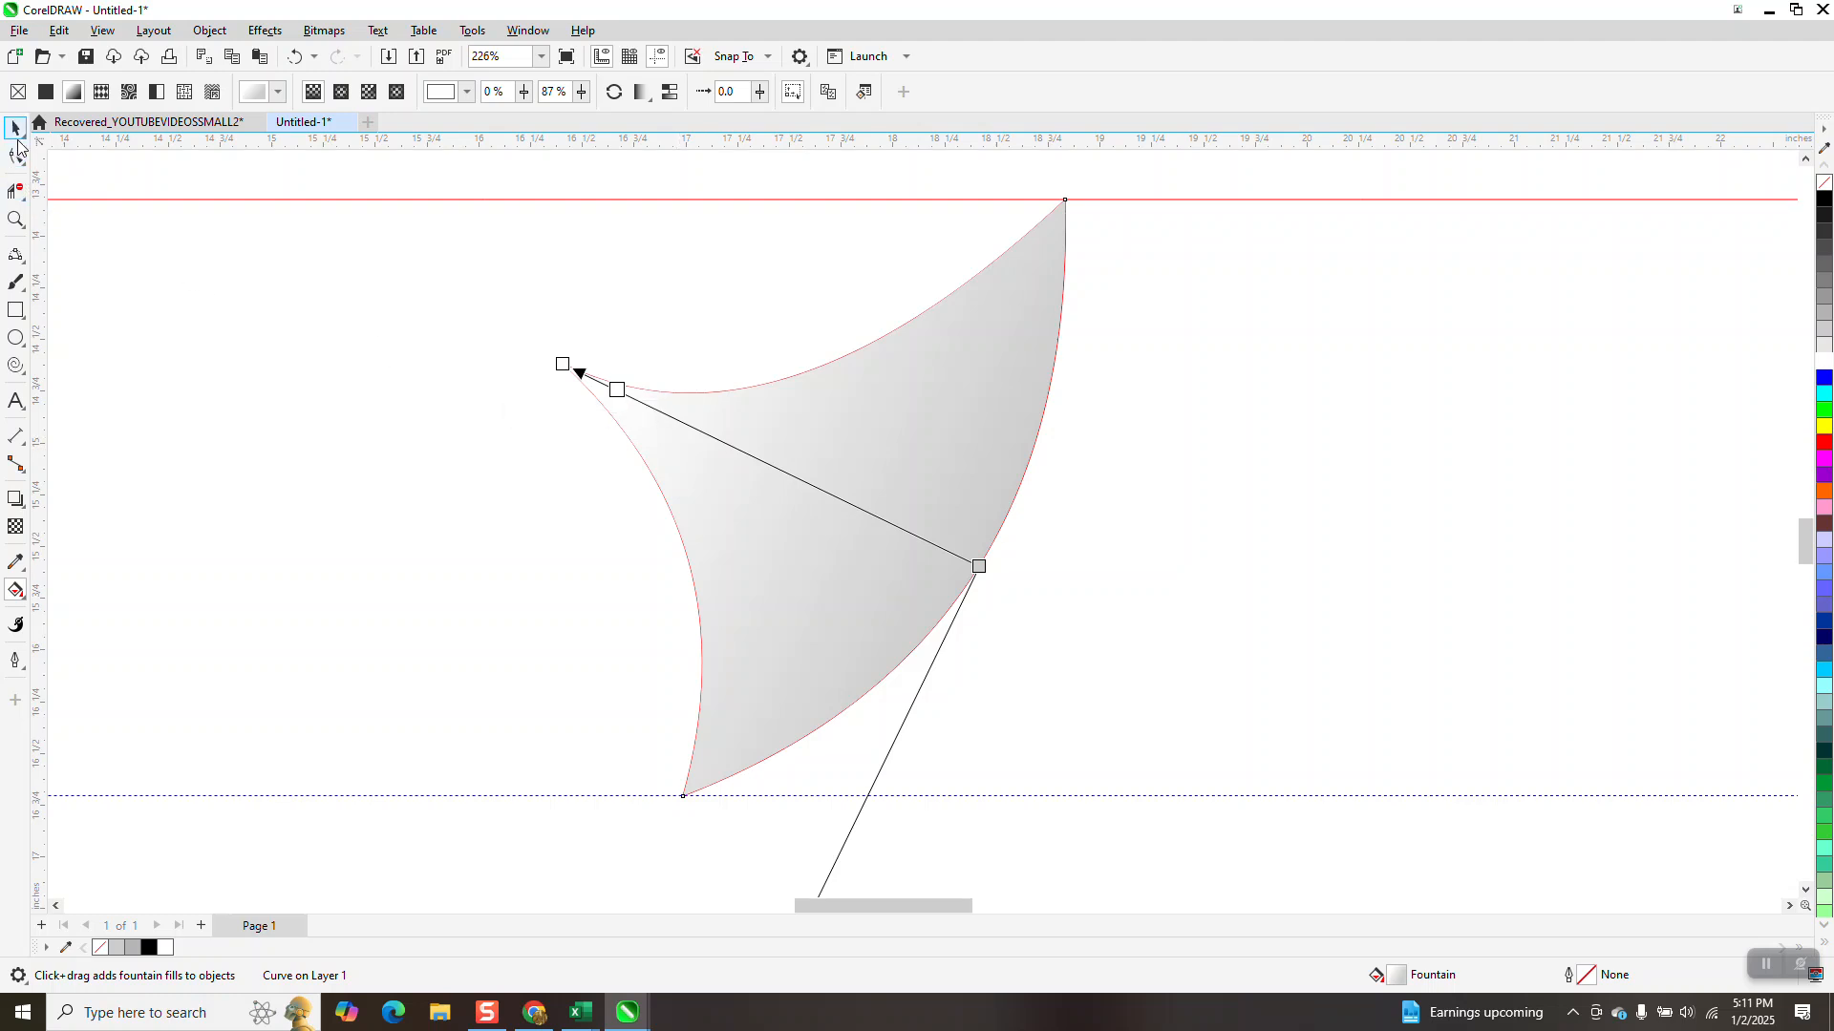
Delete the unfilled red outline curve around the shaded curl
scroll(575, 385, "down", 2)
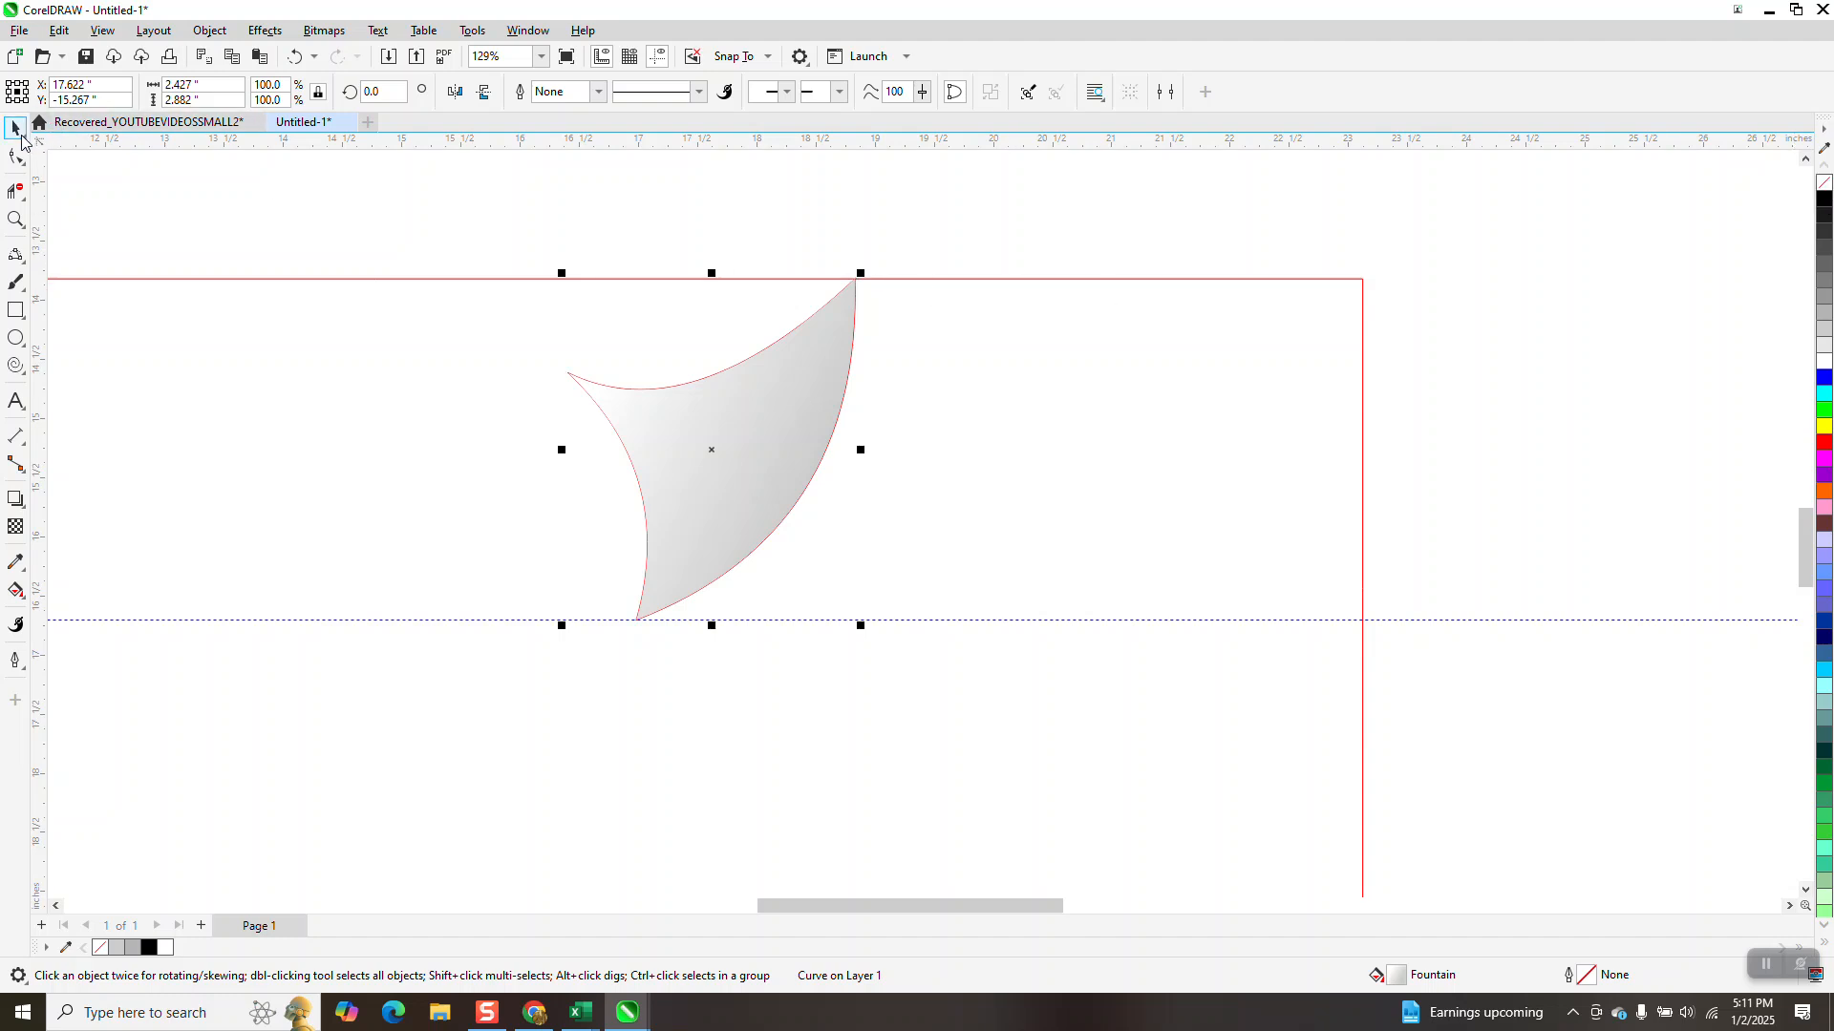
left_click(837, 192)
left_click(840, 370)
key("Right")
left_click(848, 368)
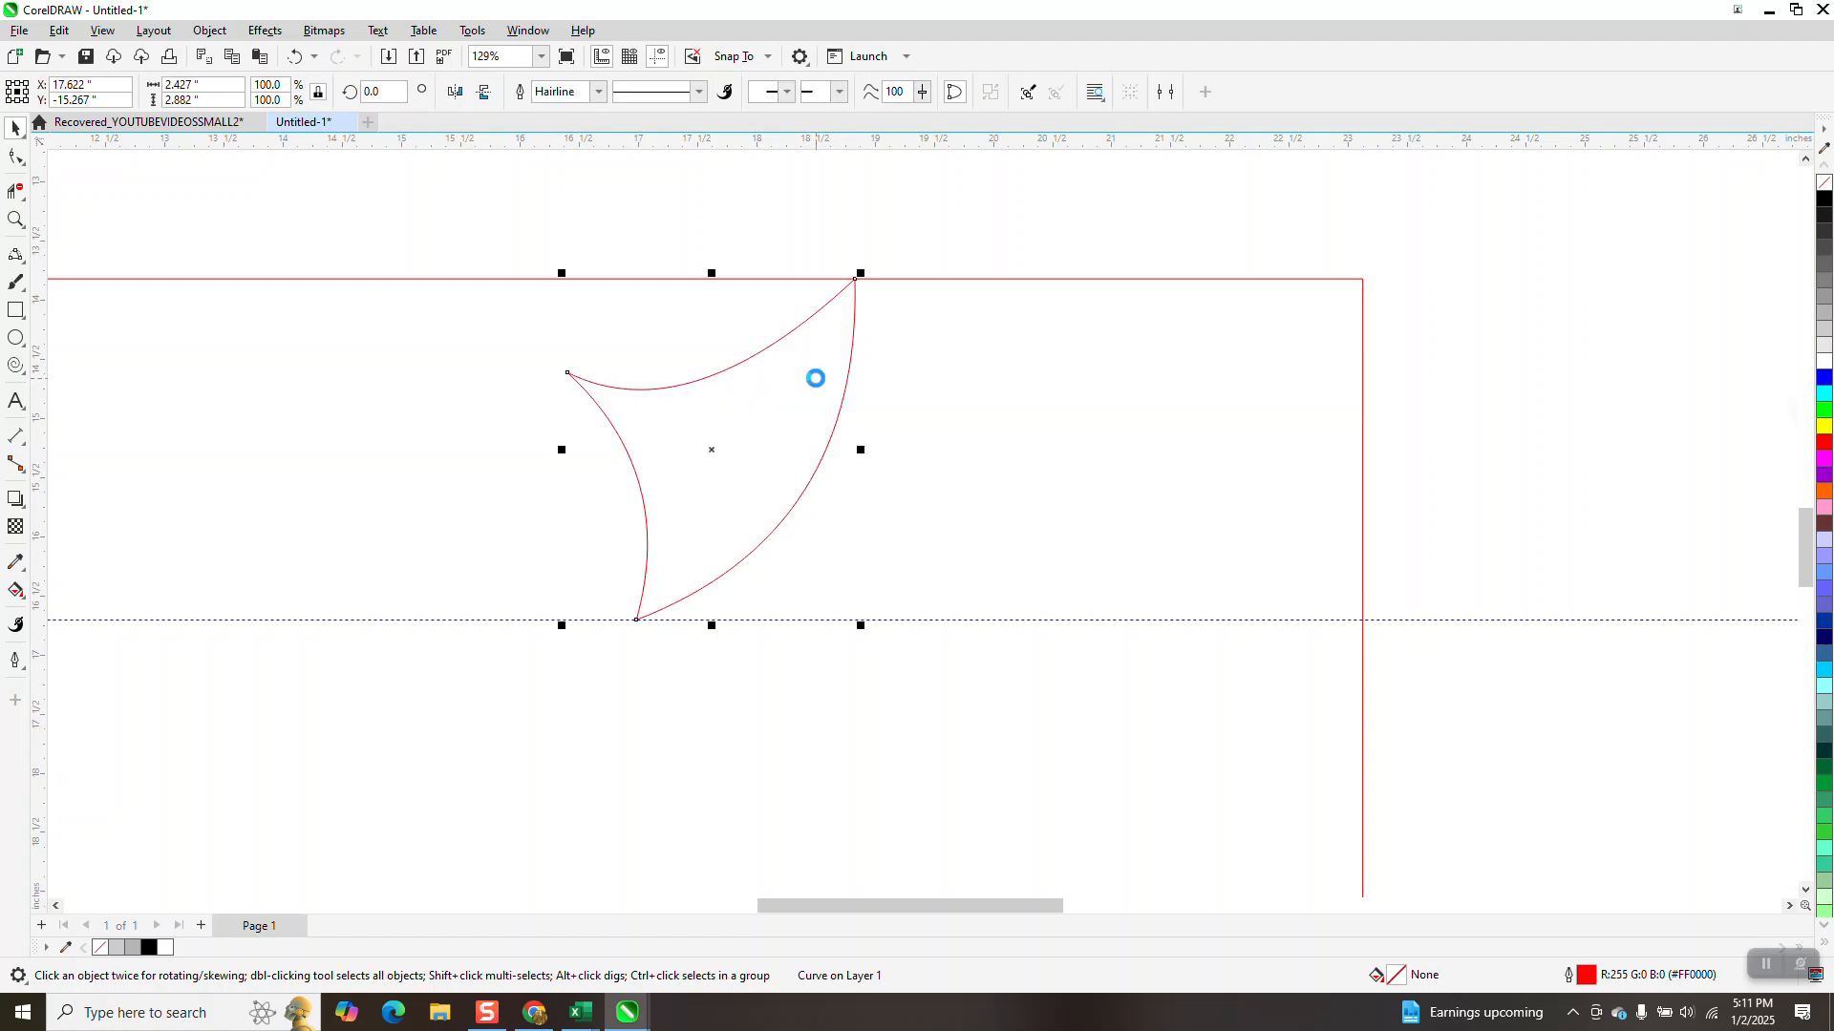
key("Delete")
Make a vertically mirrored copy of the shaded curl below the guideline, reaching the rectangle's lower edge
scroll(815, 382, "down", 3)
left_click(1223, 405)
key("Left")
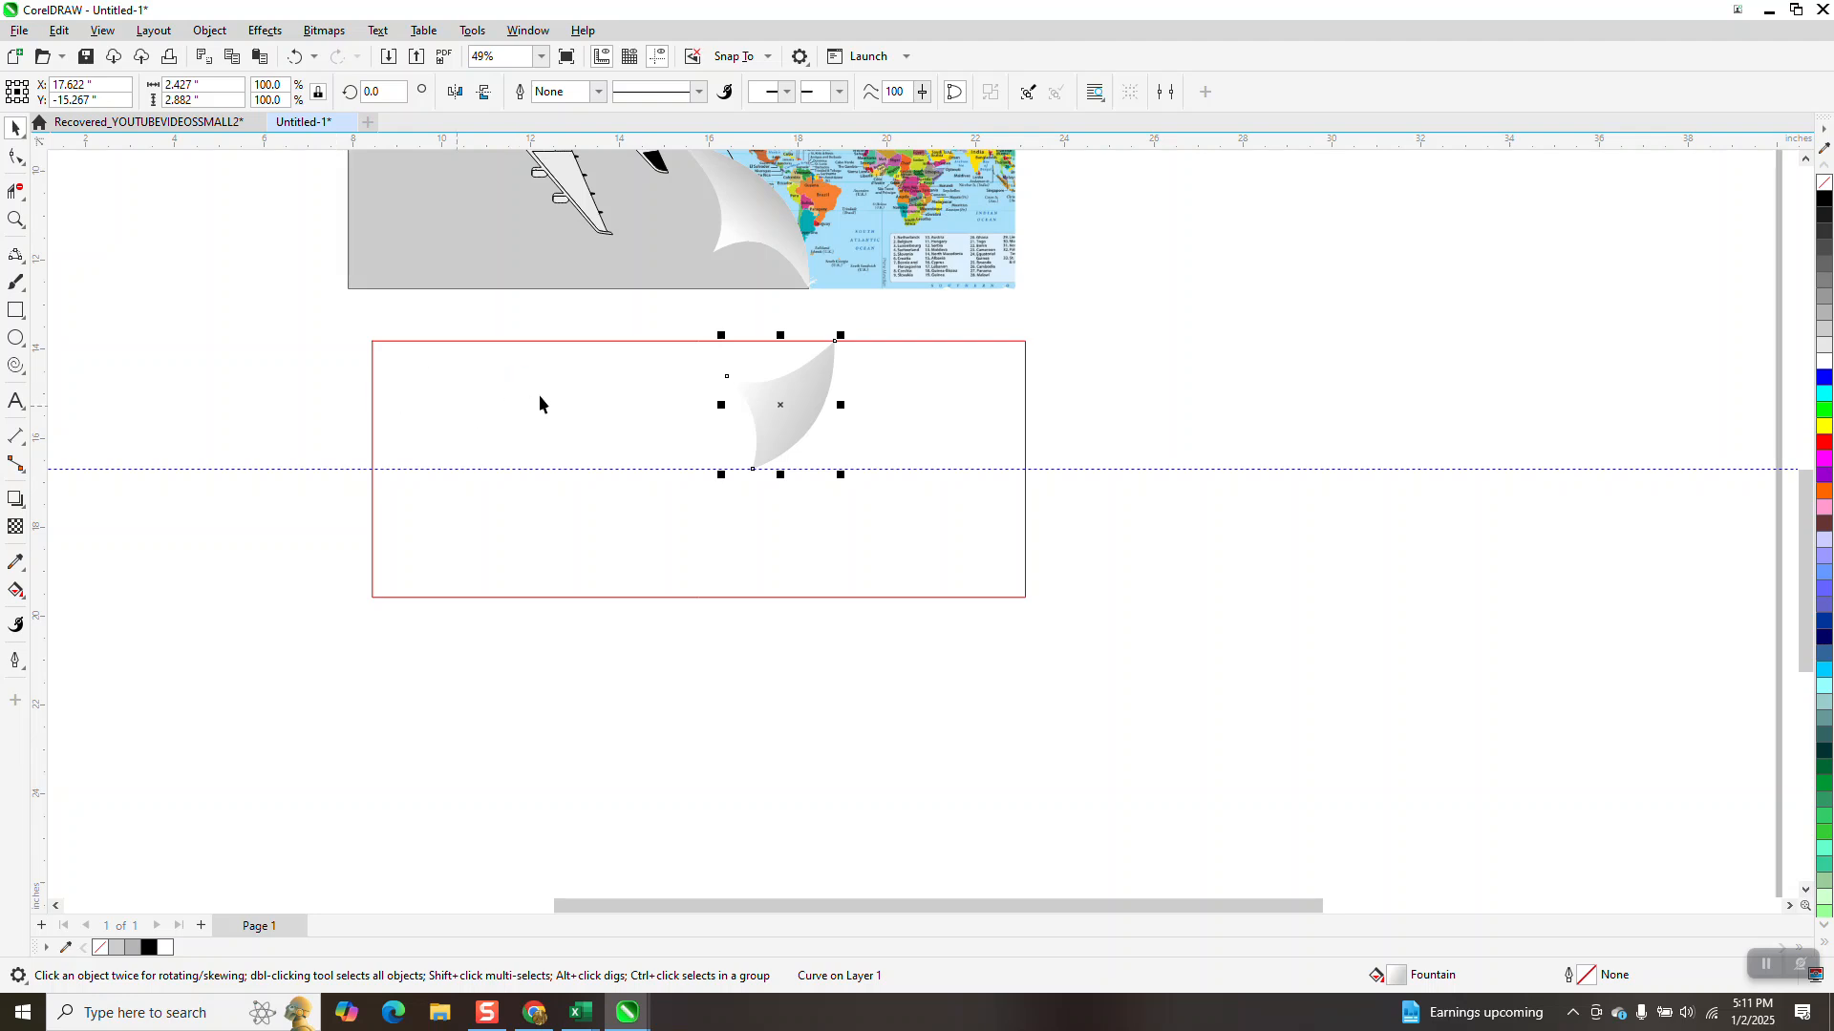
left_click_drag(781, 336, 780, 602)
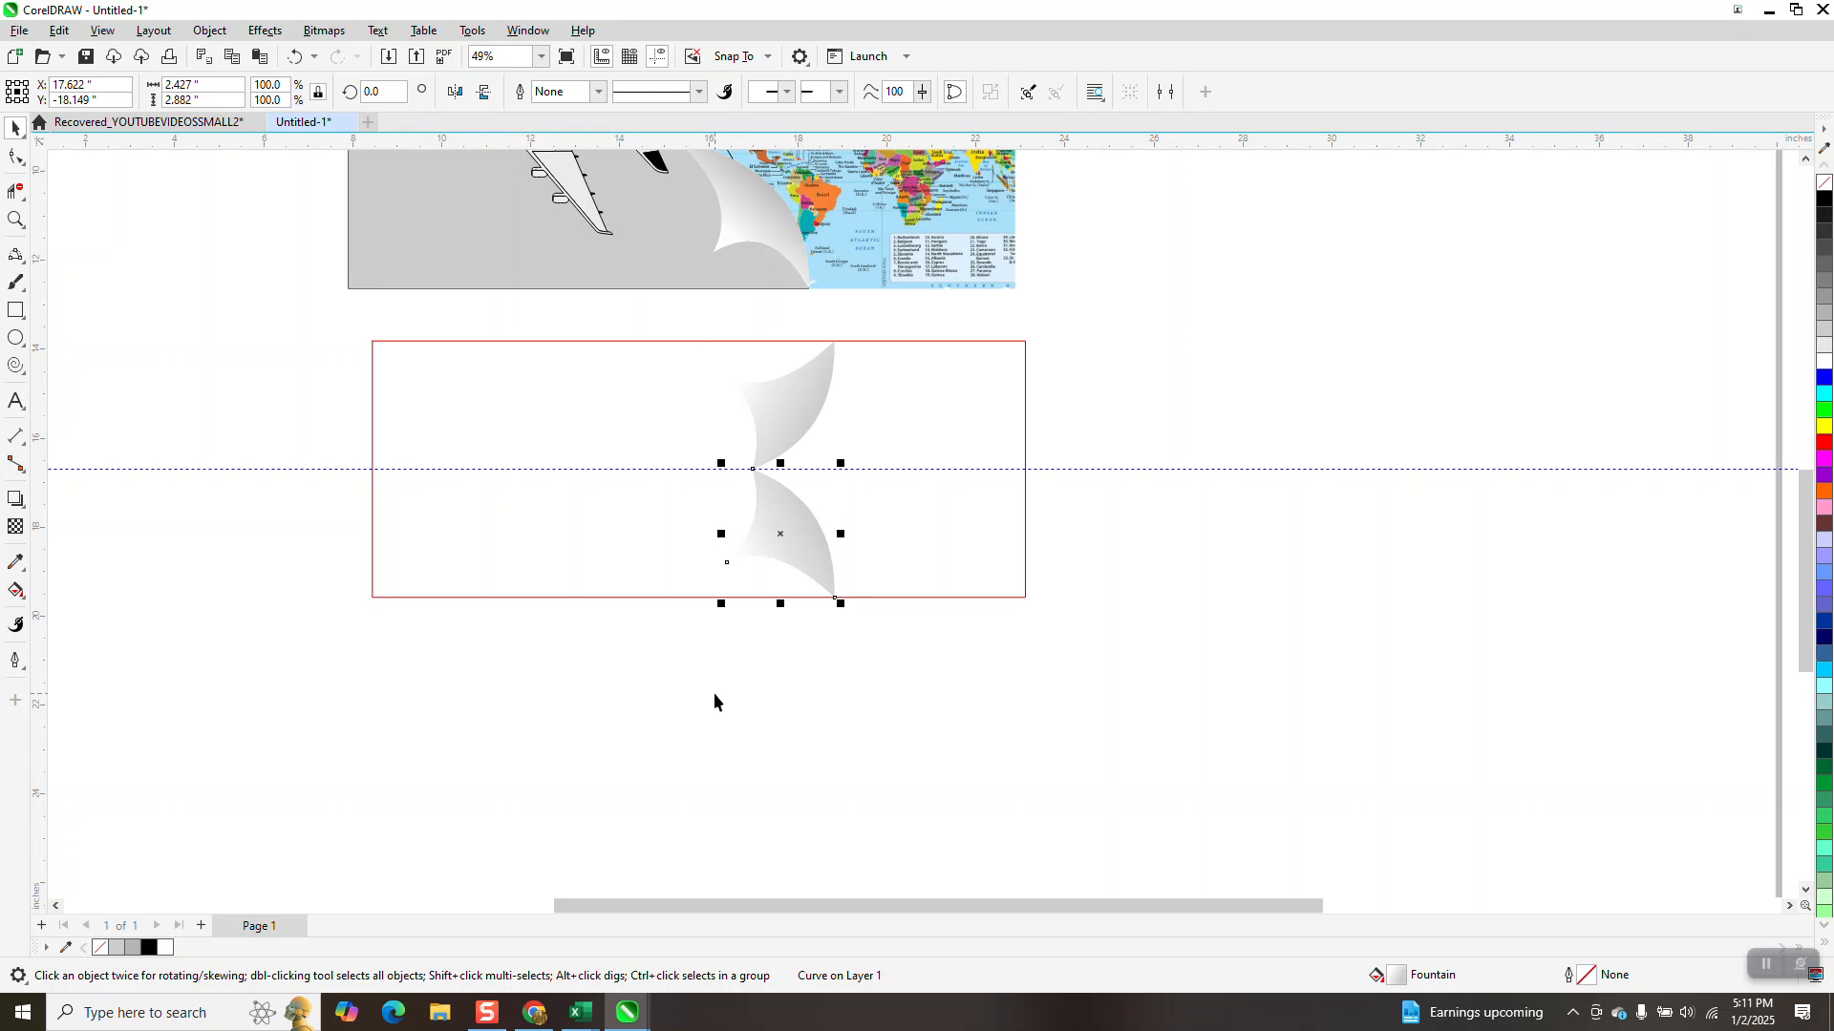
Smart Fill the rectangle's area on the tip side of the two curls with the same light grey
left_click(17, 593)
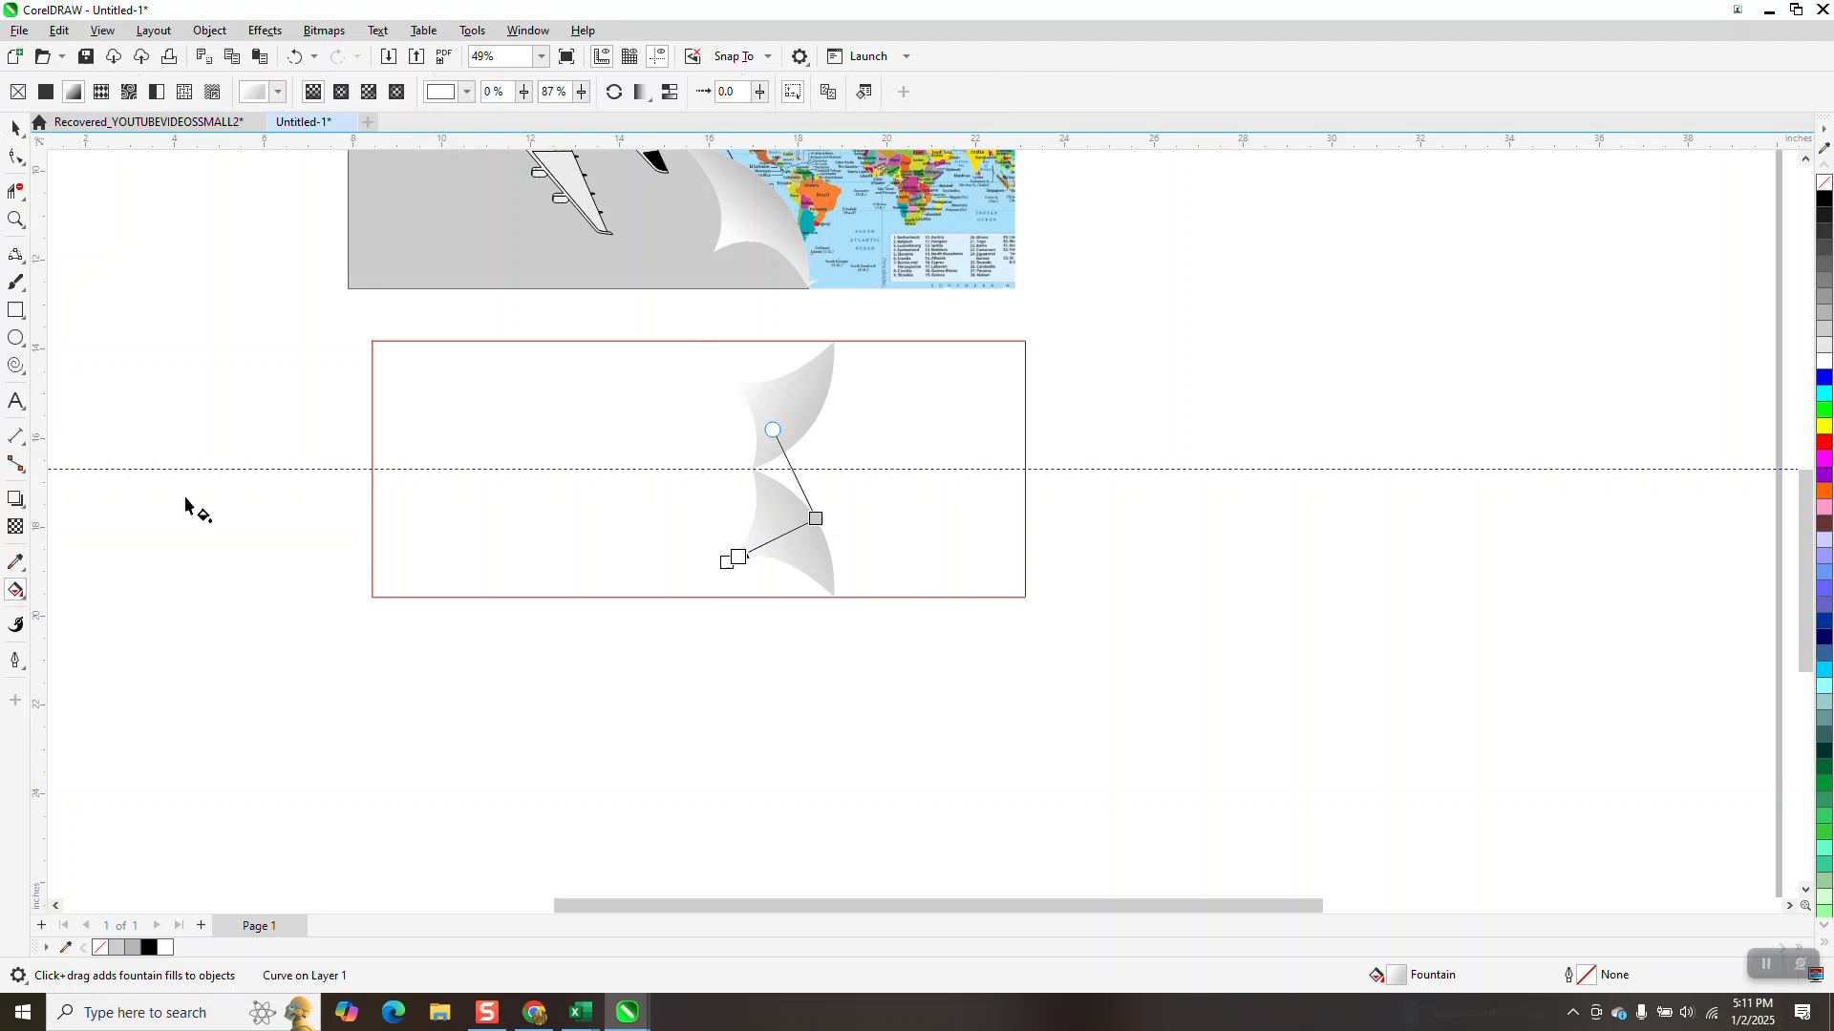
left_click(23, 600)
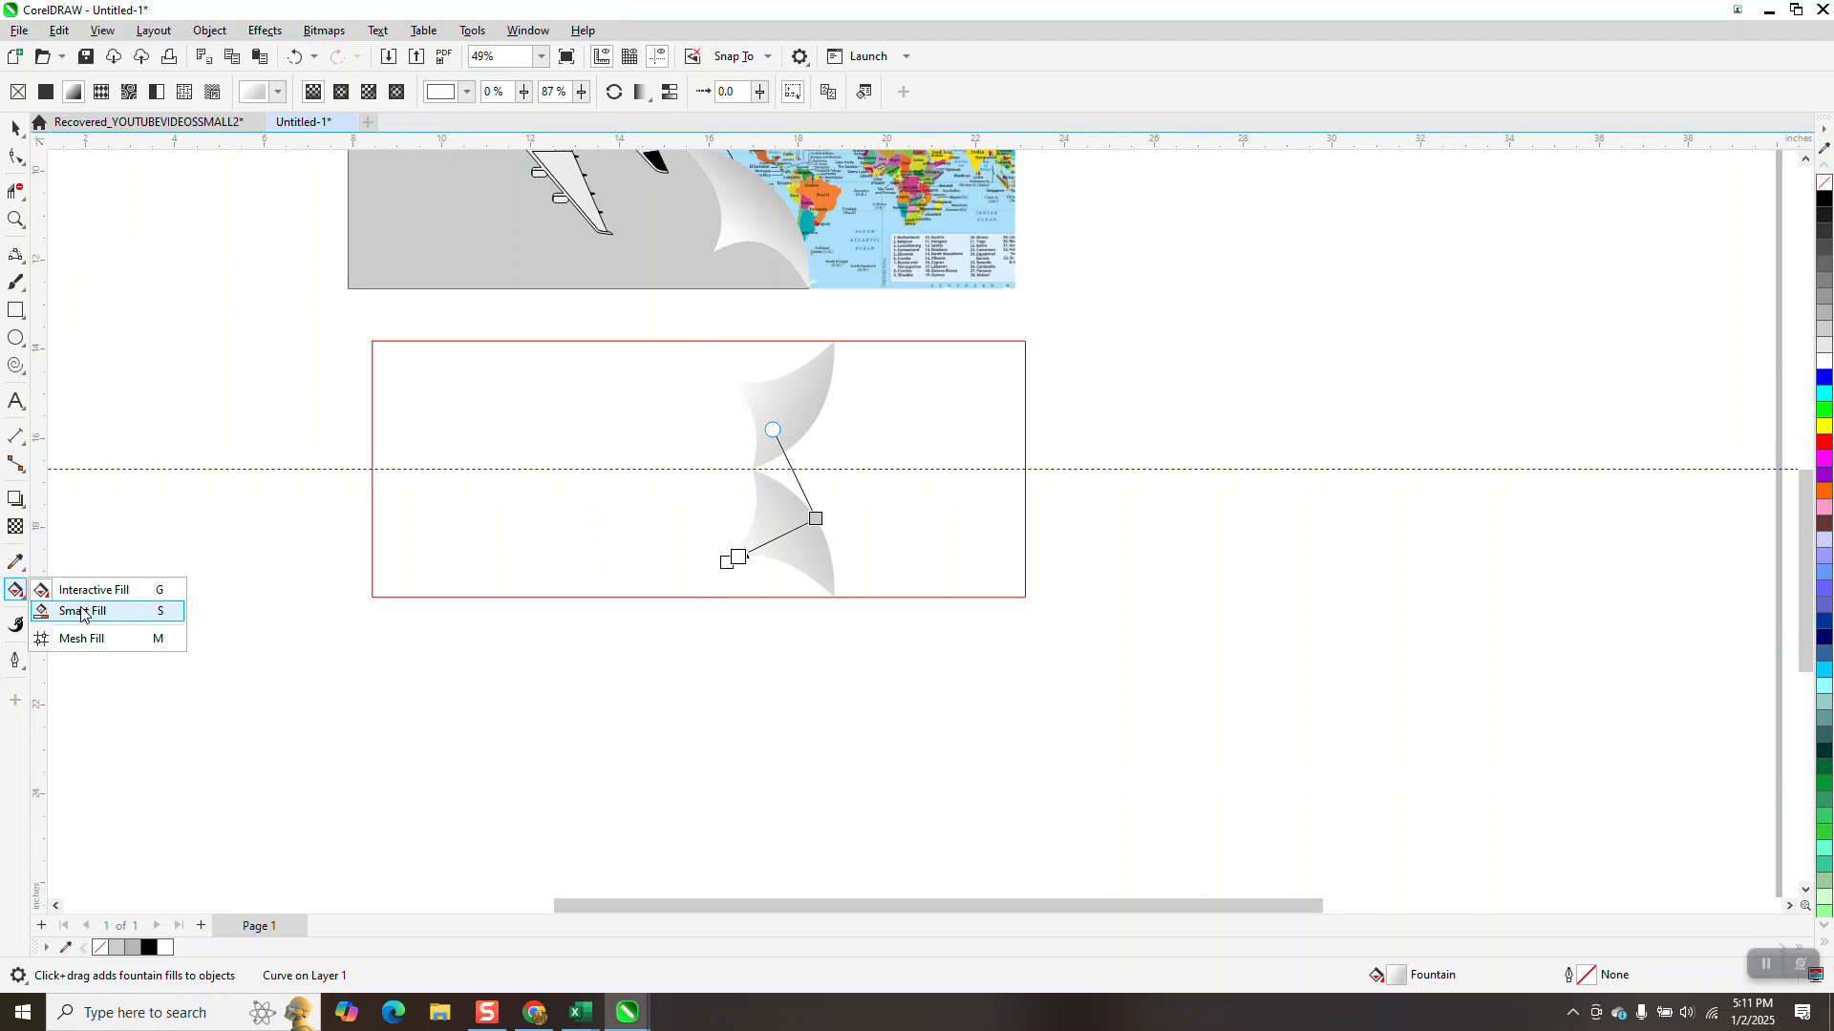
left_click(58, 611)
left_click(438, 420)
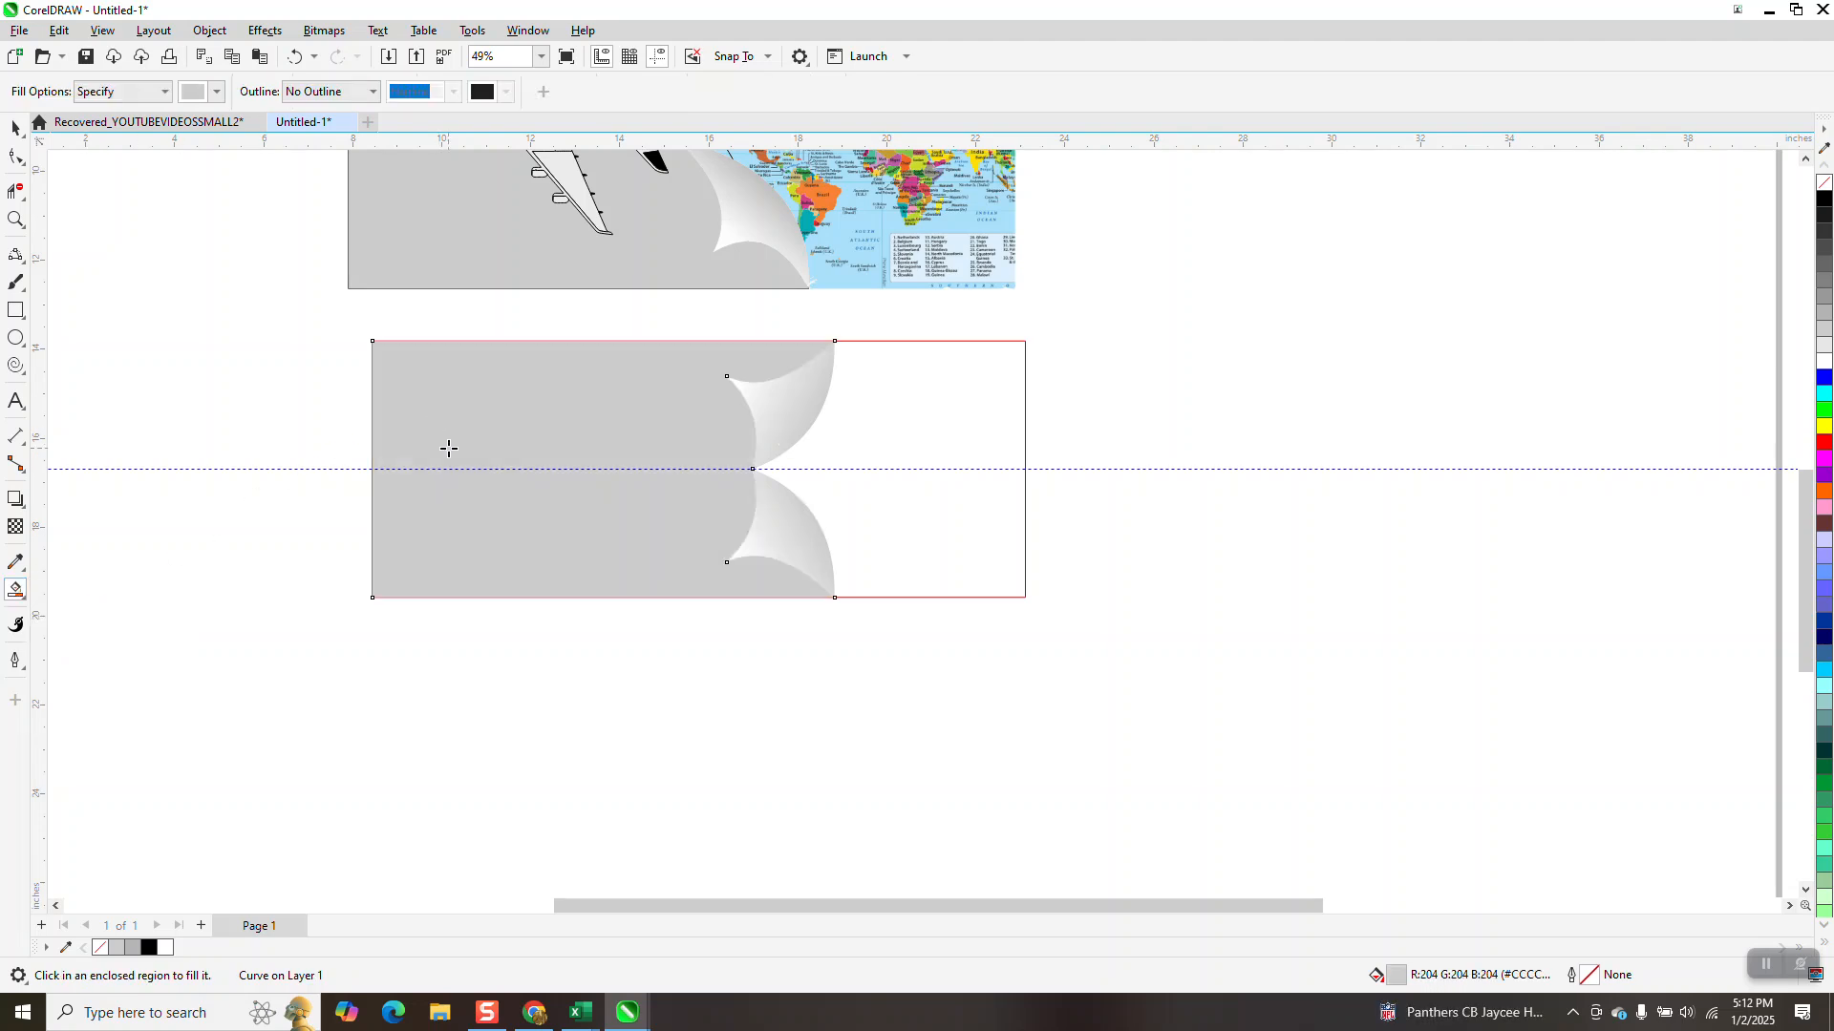
Group all the airplane's objects and move the group onto the grey area of the new rectangle, near the guideline
scroll(590, 691, "down", 1)
scroll(592, 679, "down", 1)
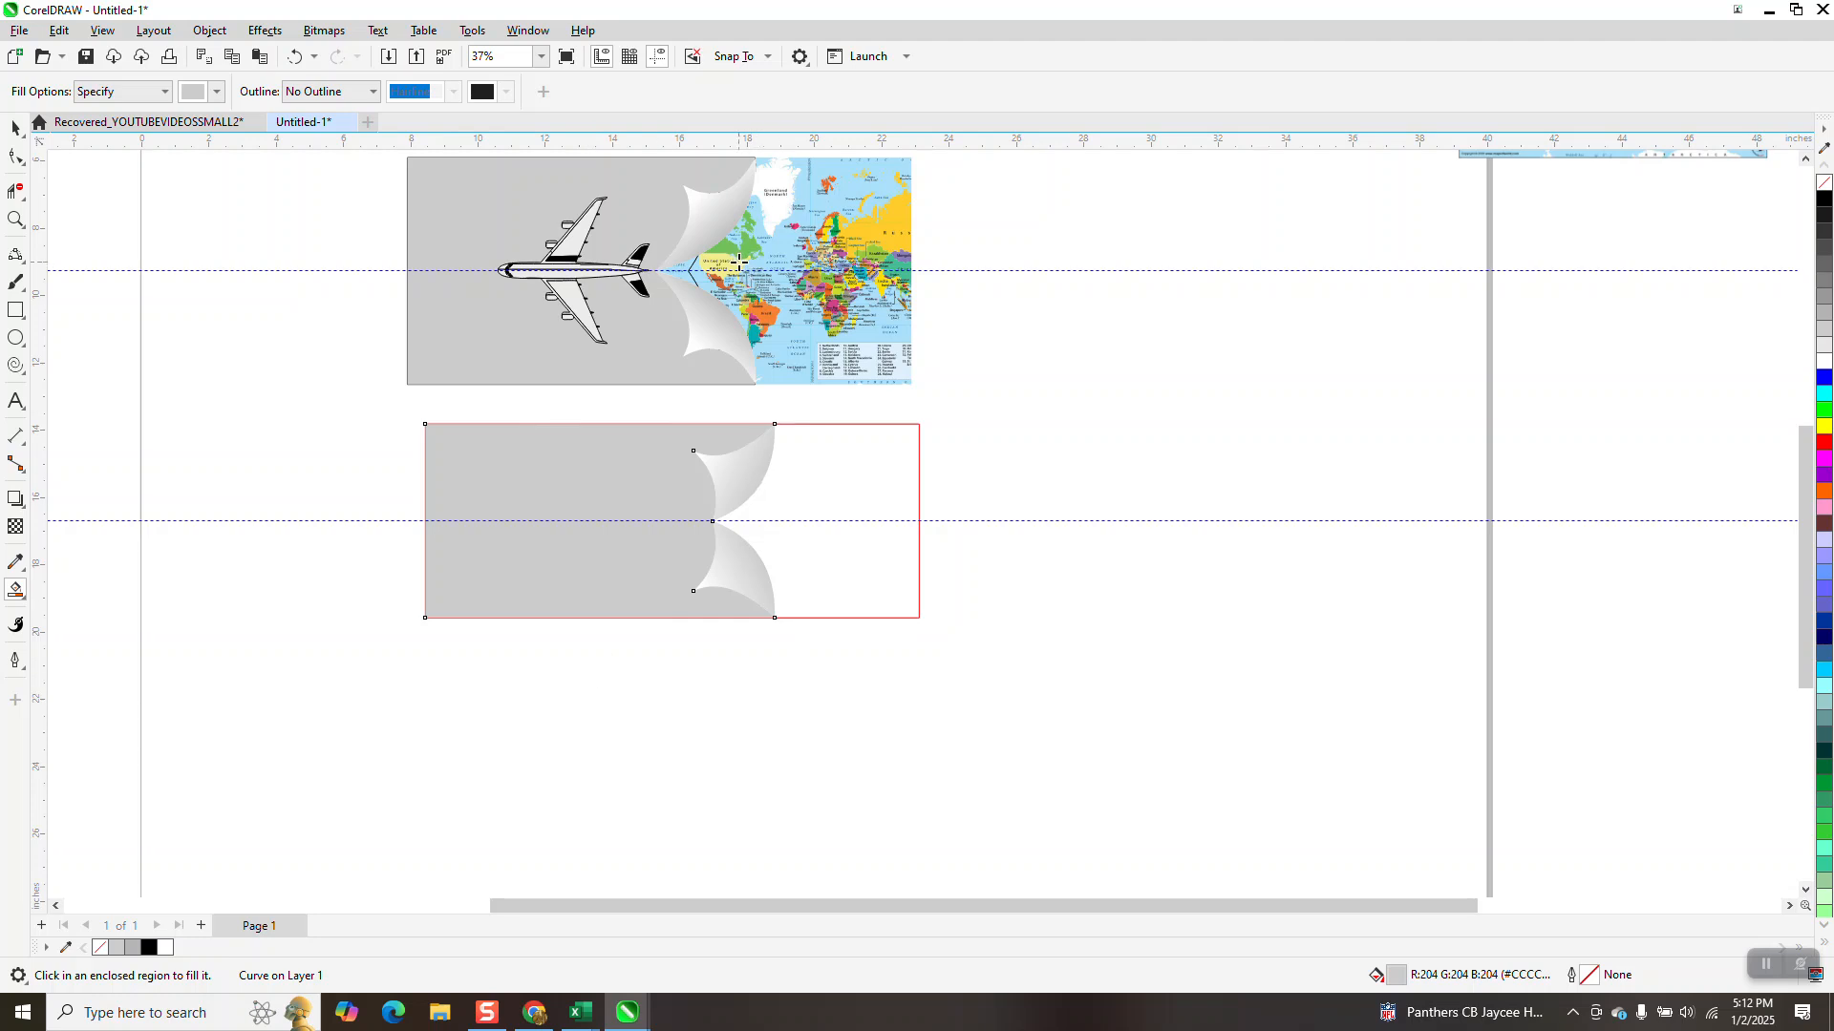
left_click(15, 220)
left_click_drag(646, 412, 1072, 728)
scroll(1074, 697, "down", 6)
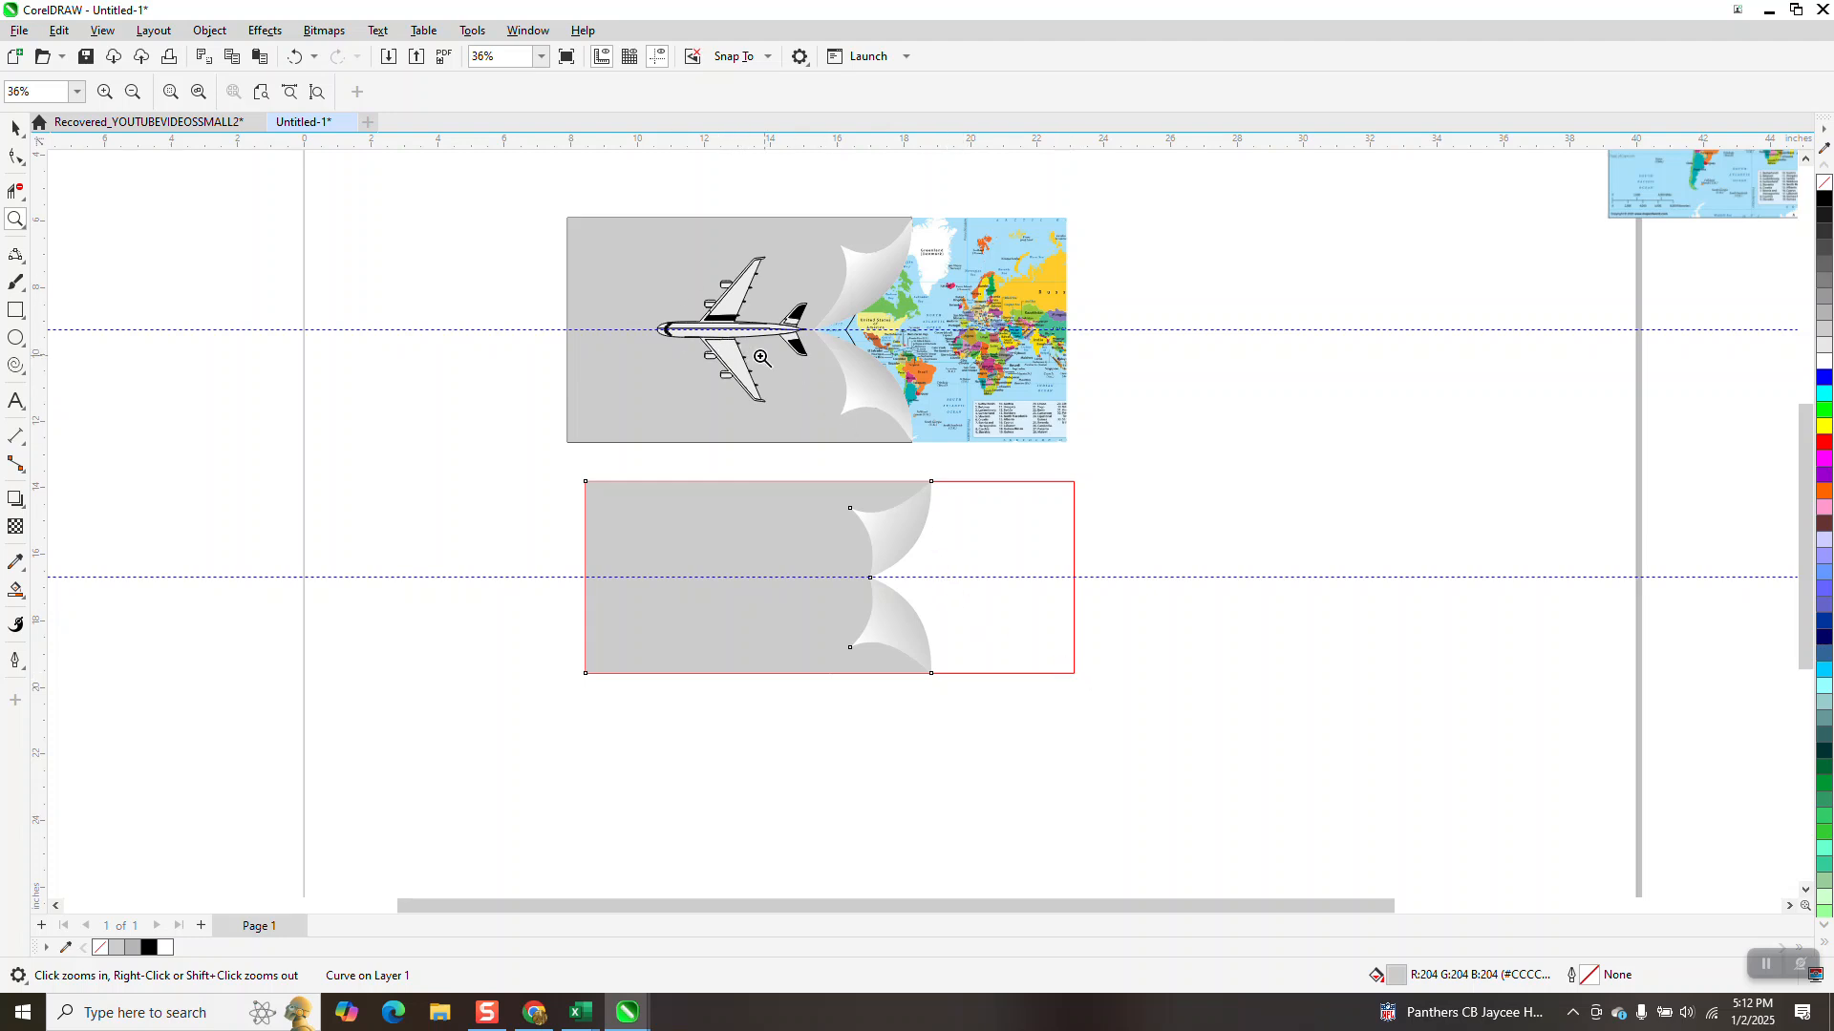
left_click(15, 127)
left_click_drag(646, 200, 833, 444)
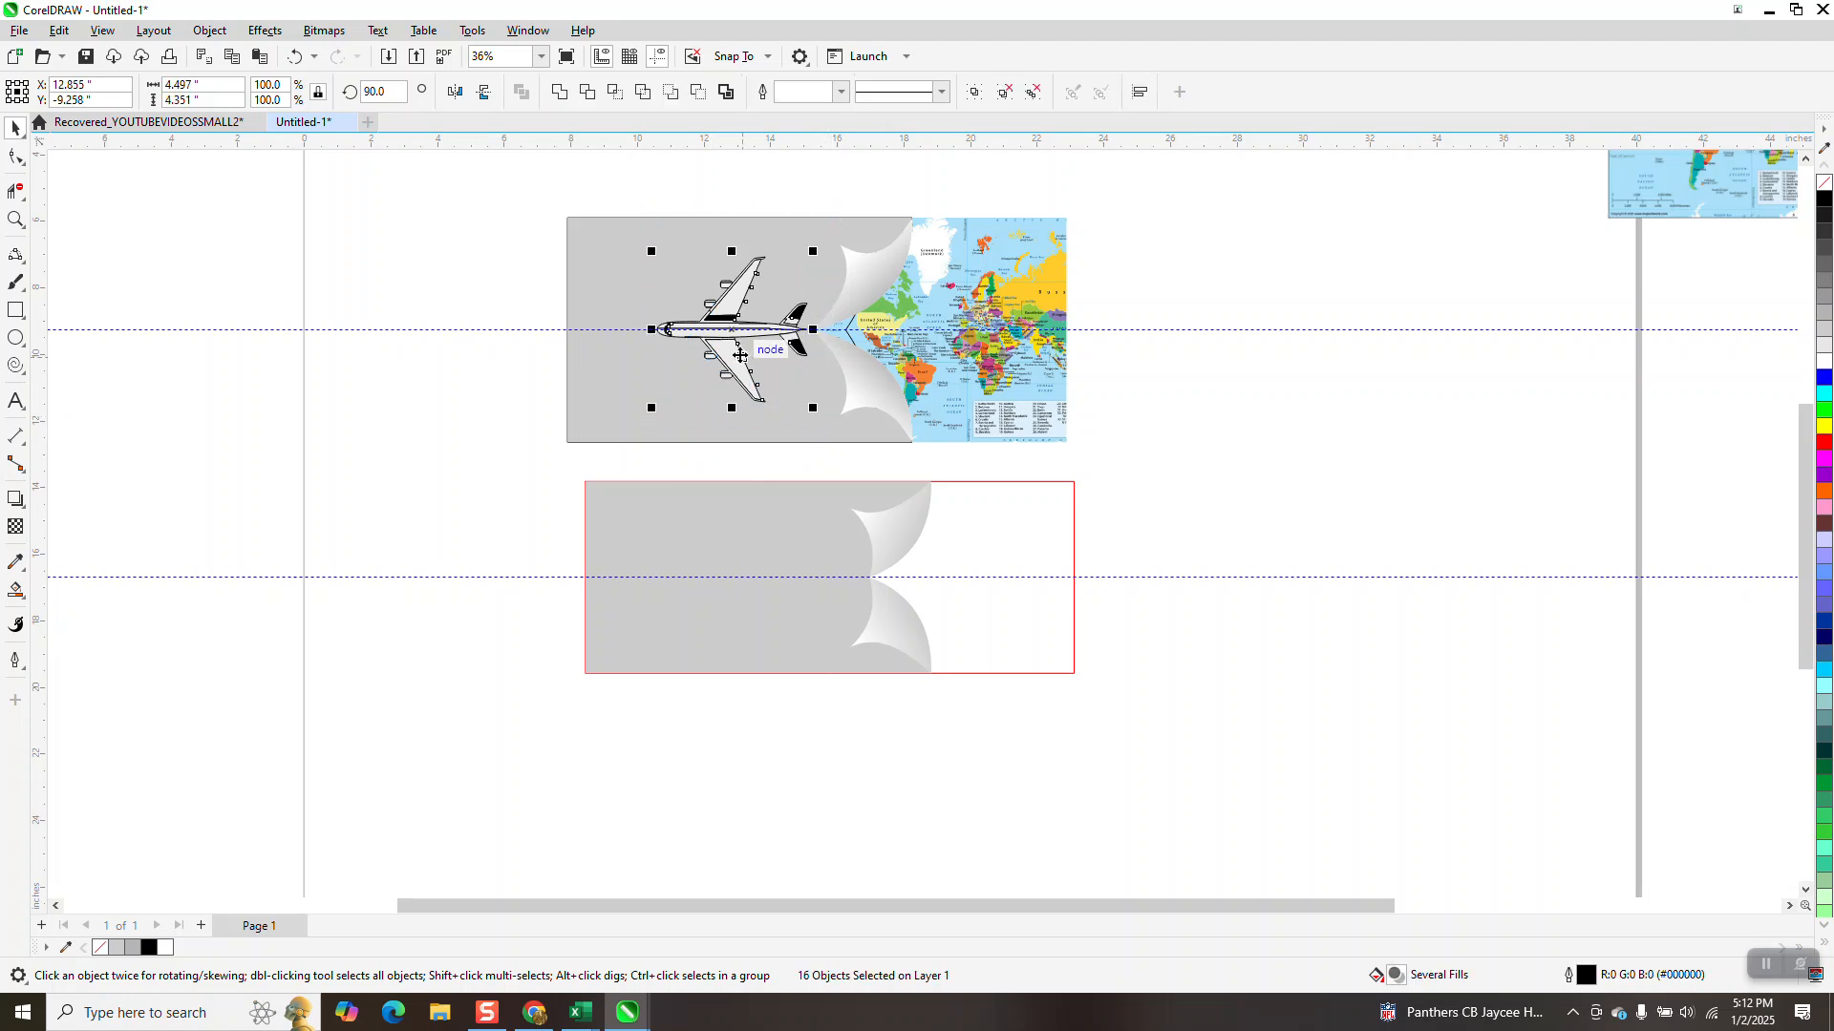
key("ctrl+g")
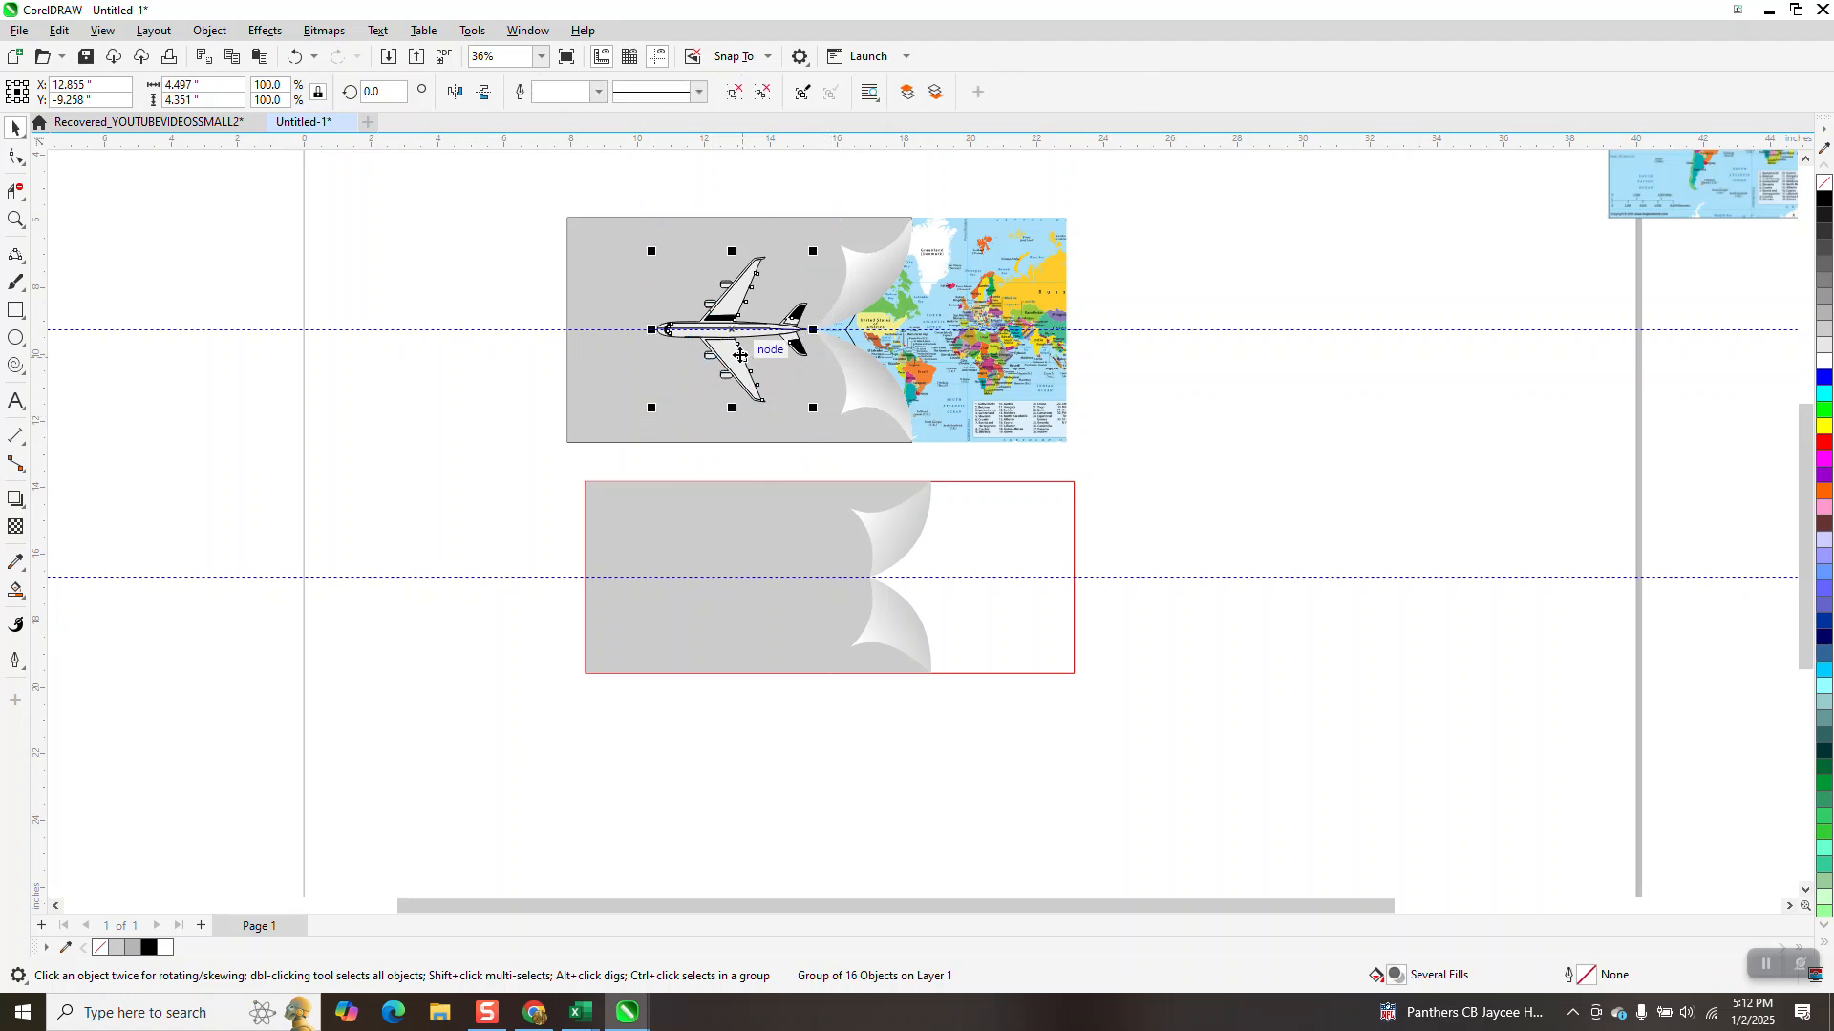
left_click_drag(732, 336, 761, 578)
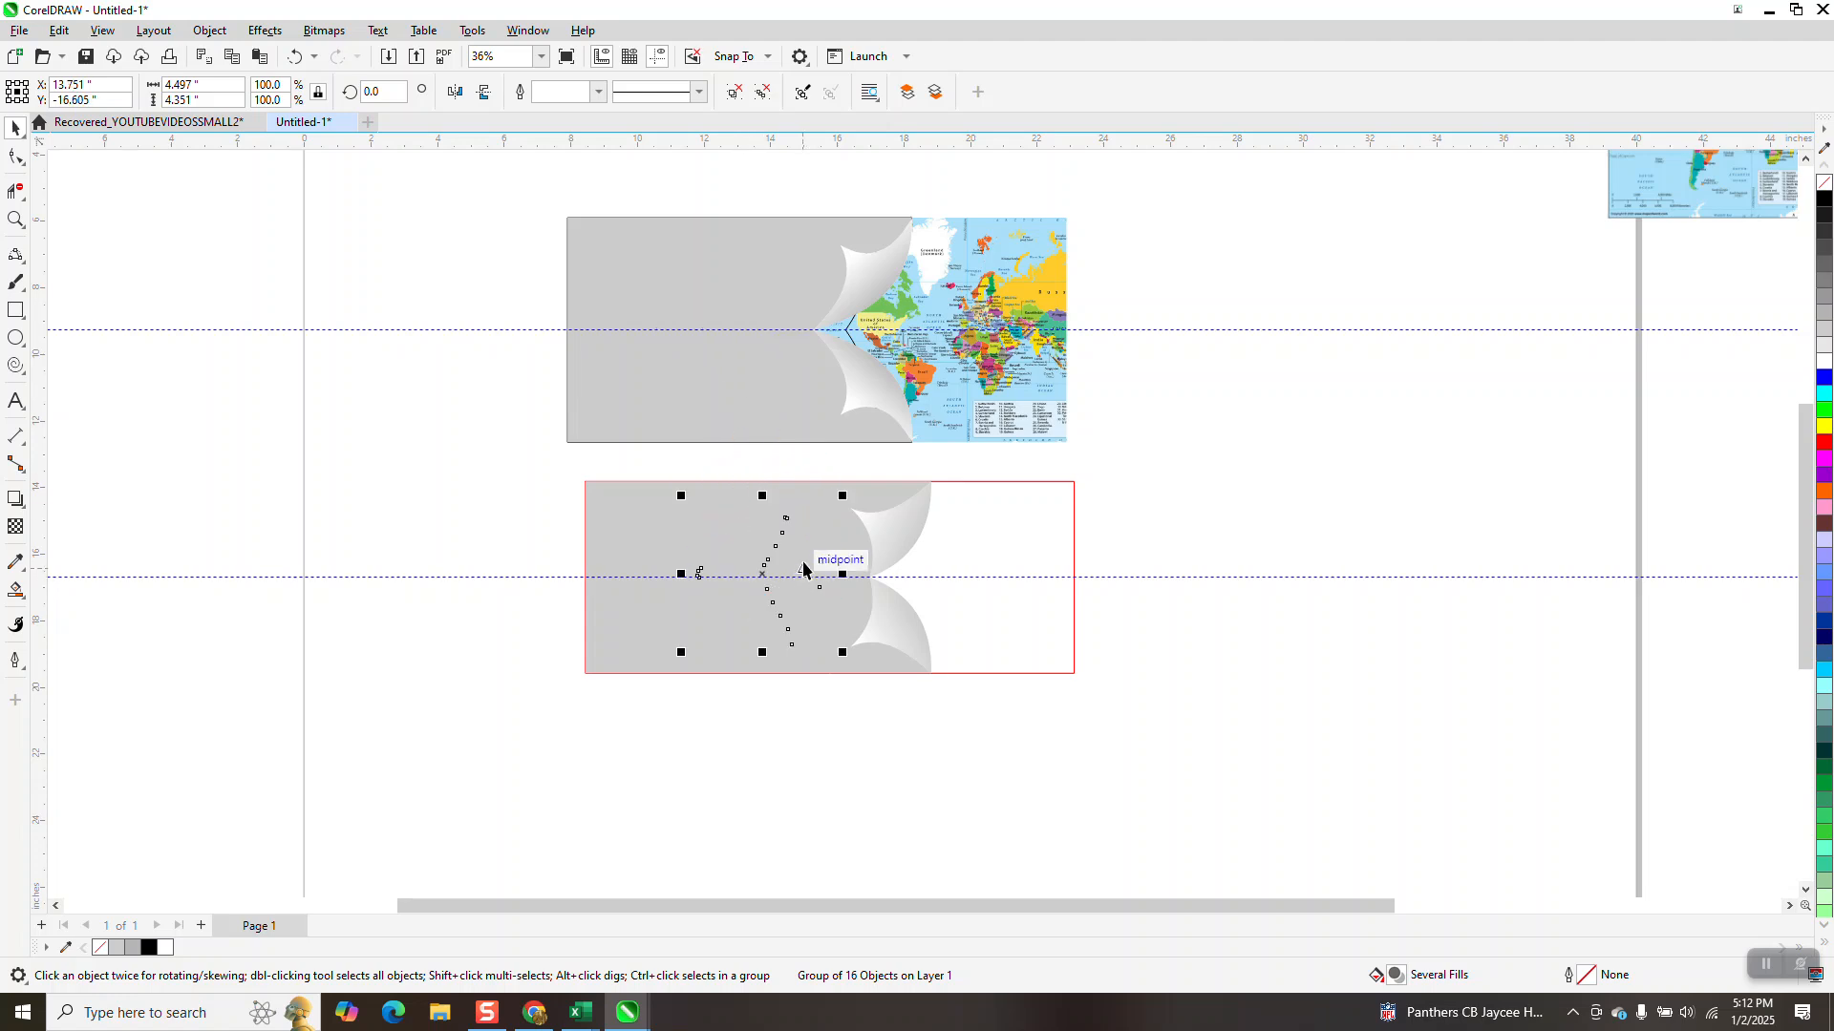
Bring the airplane group to the front of the page
left_click(210, 31)
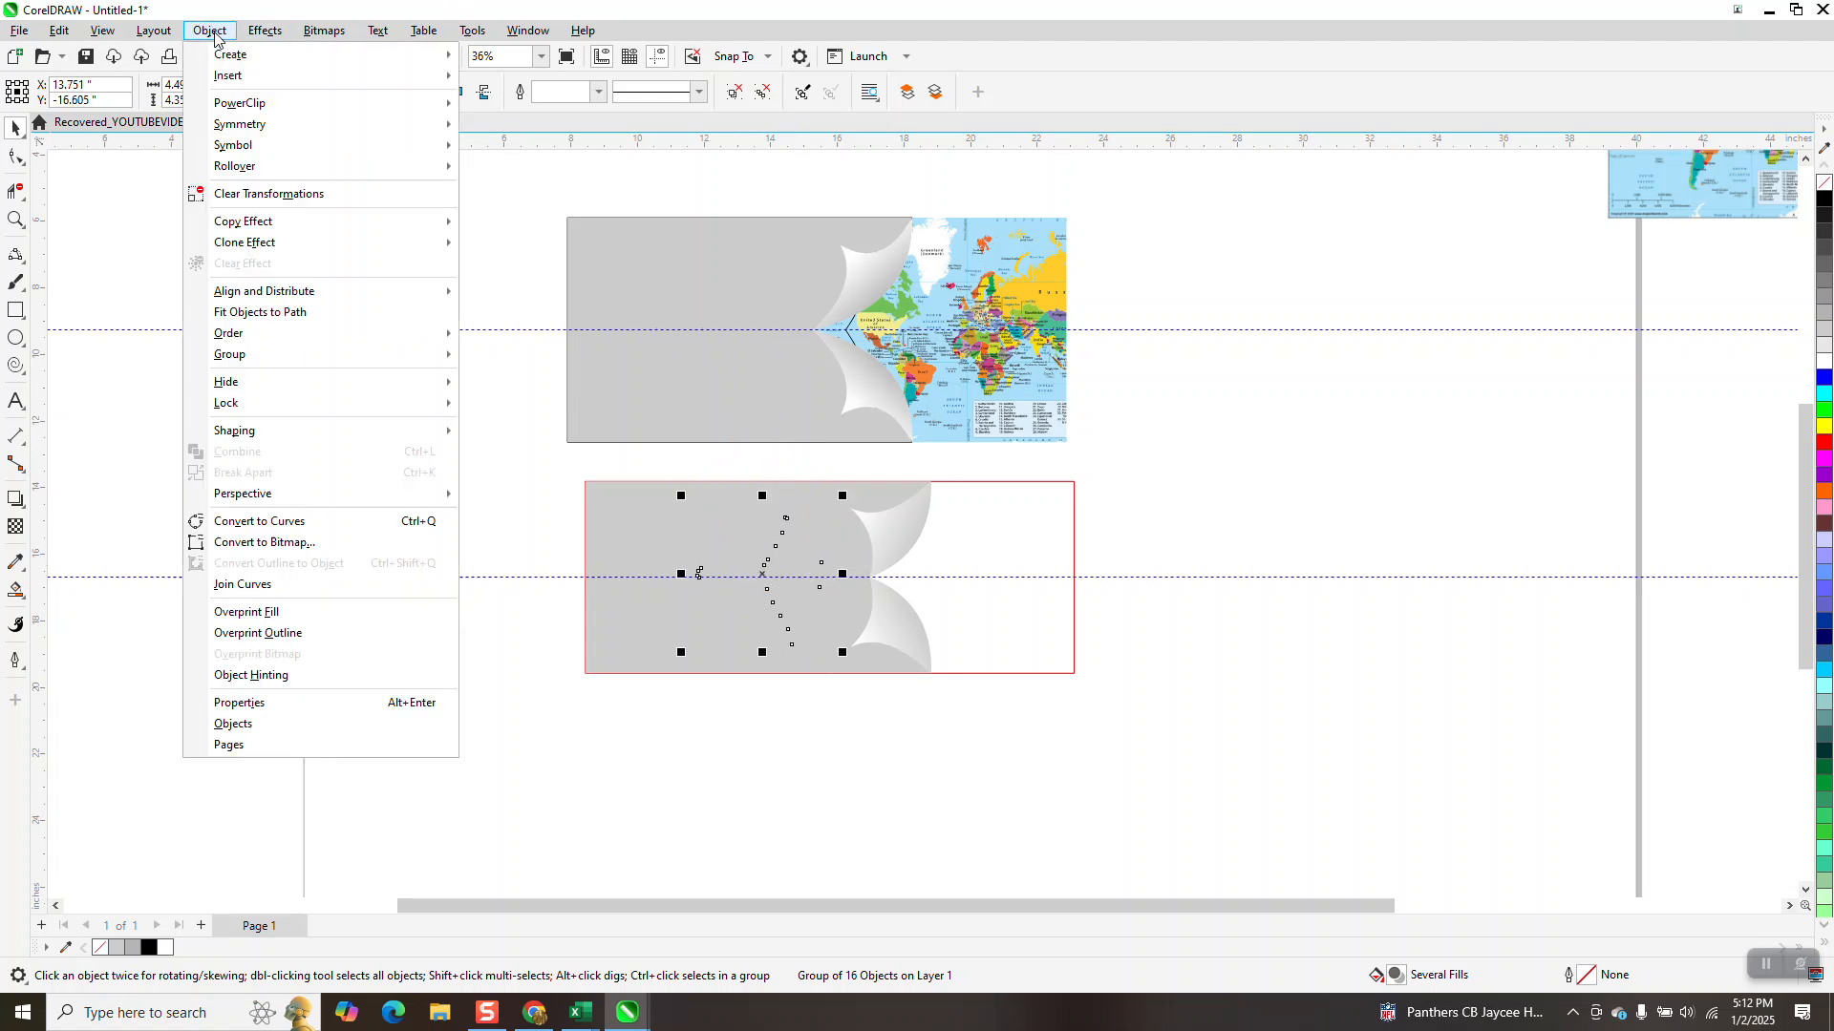
mouse_move(286, 334)
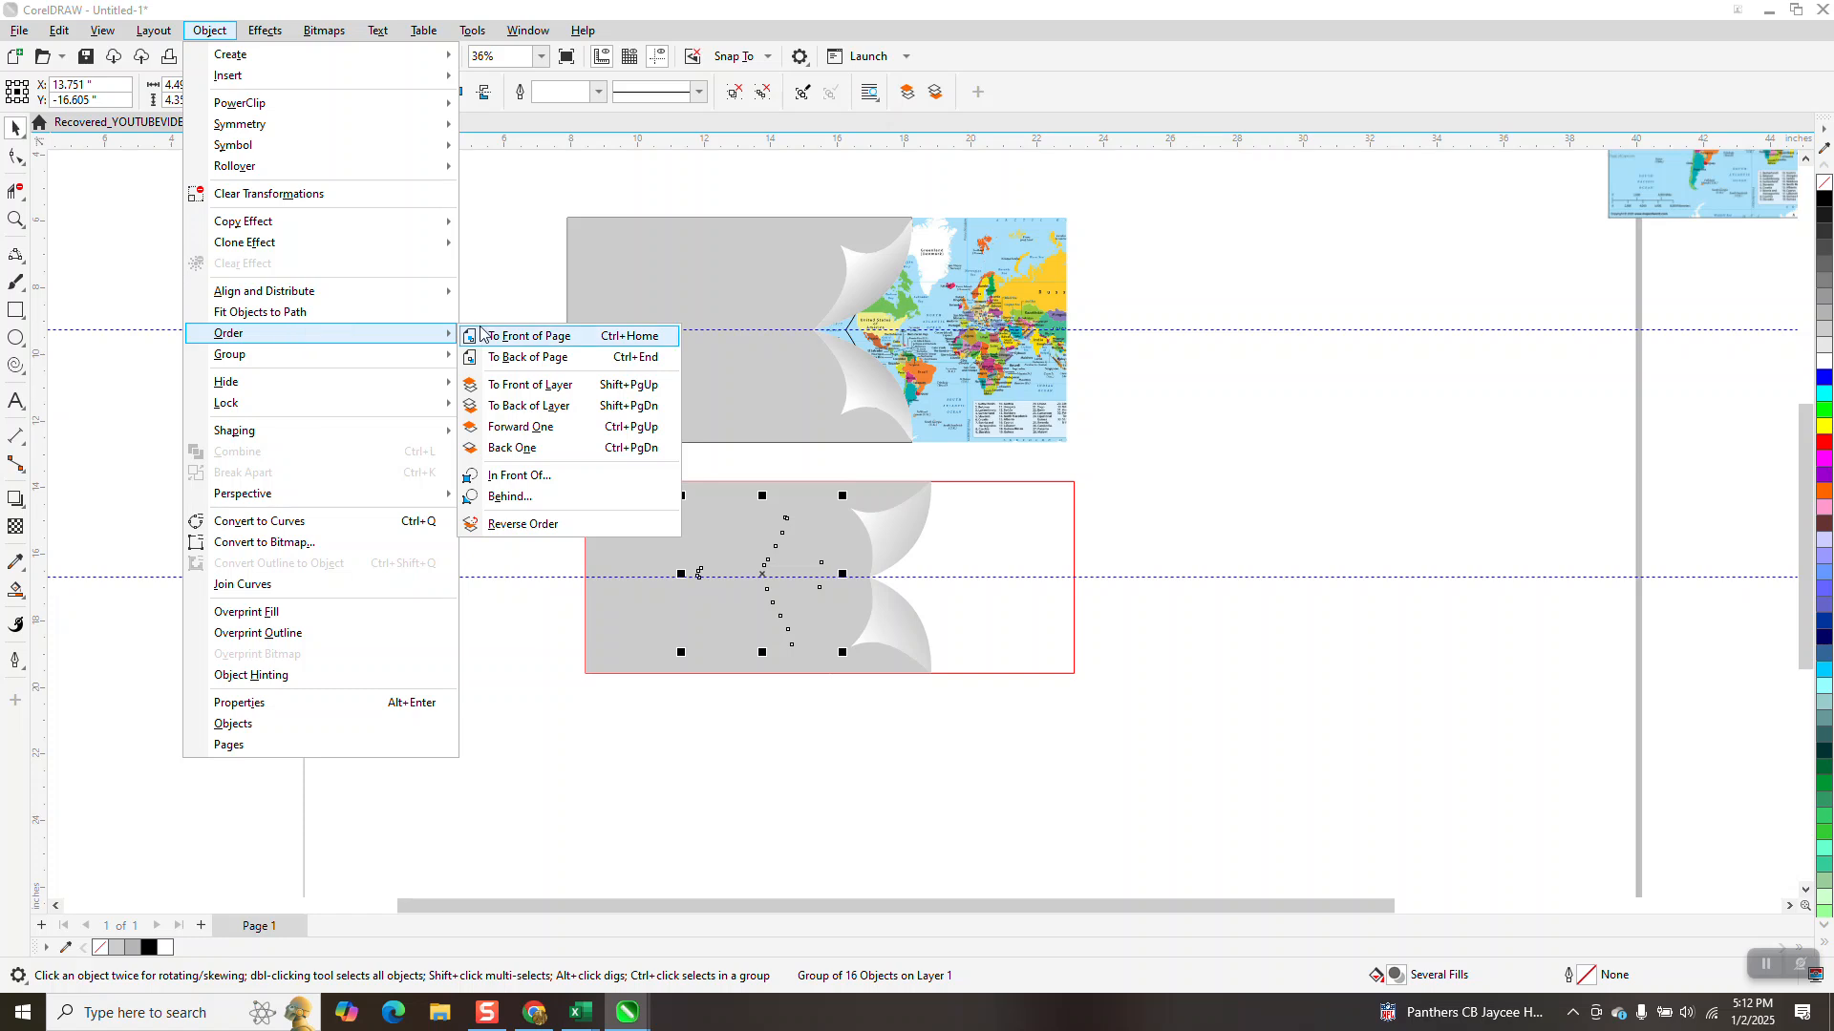
left_click(524, 333)
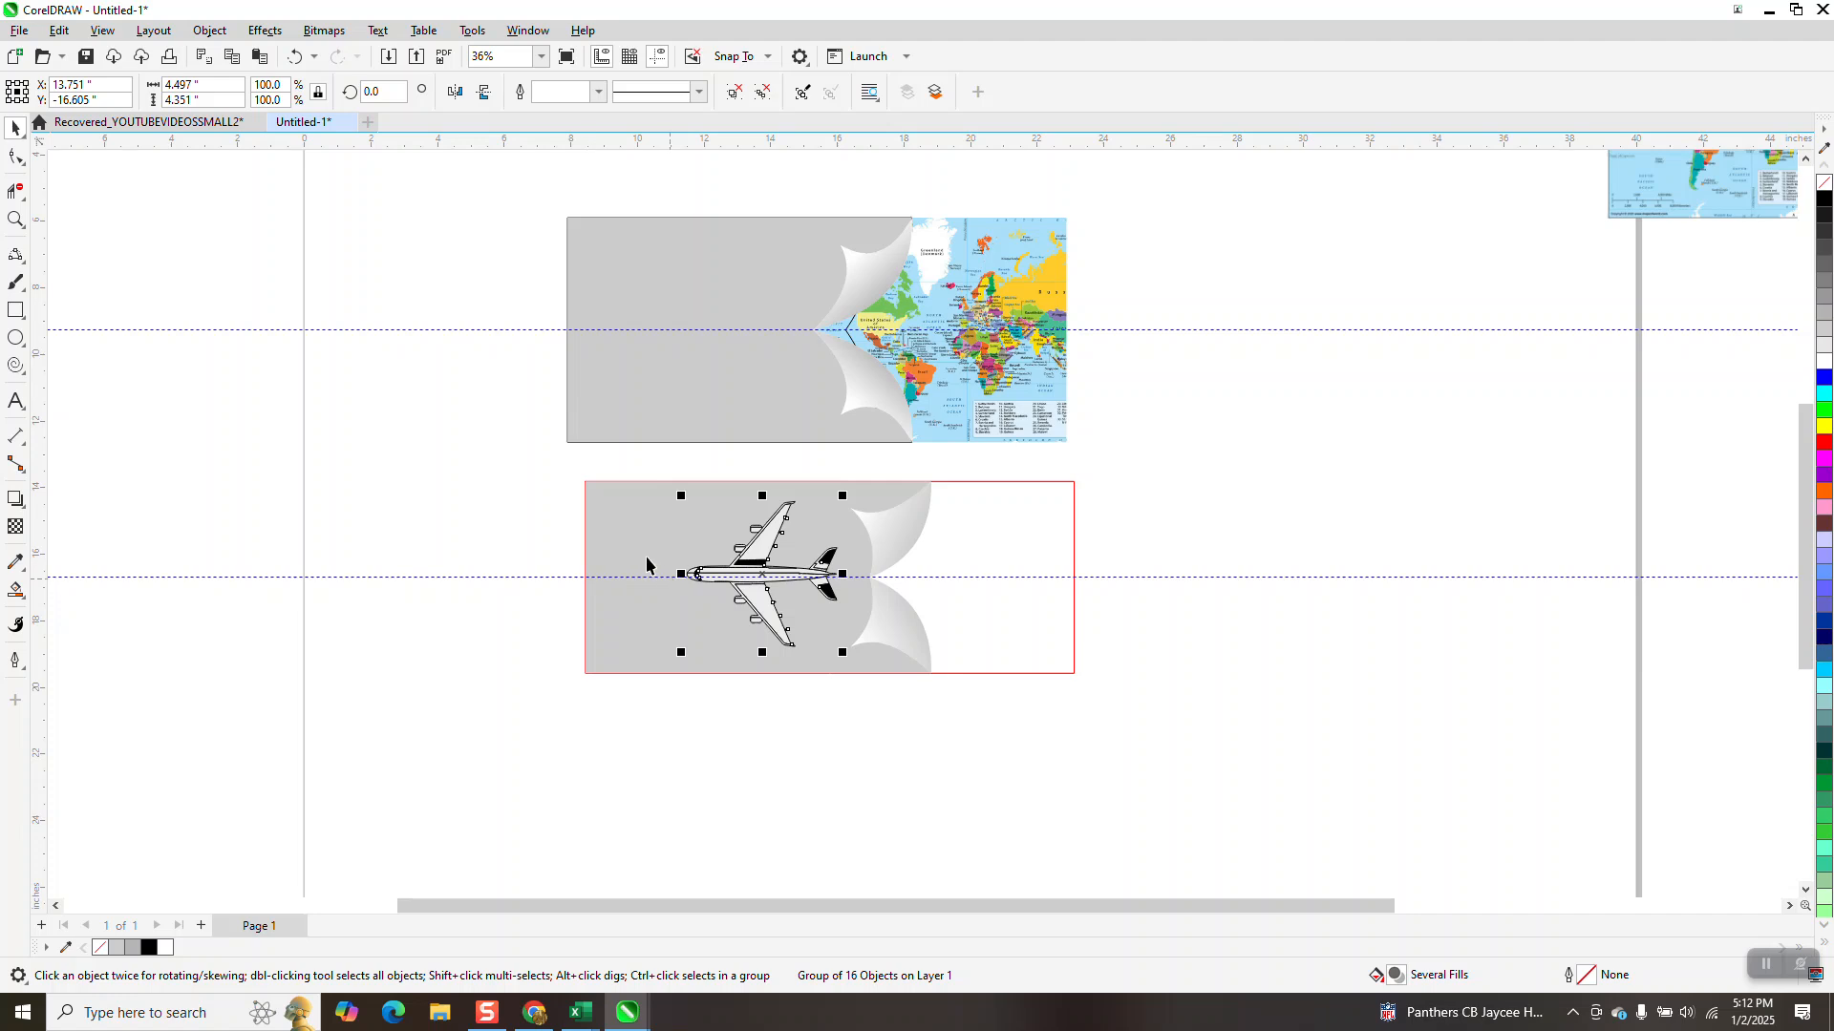
Move the world map copy level with the new rectangle and Smart Fill the rectangle's empty area beyond the curls with light grey
left_click_drag(1620, 206, 1340, 667)
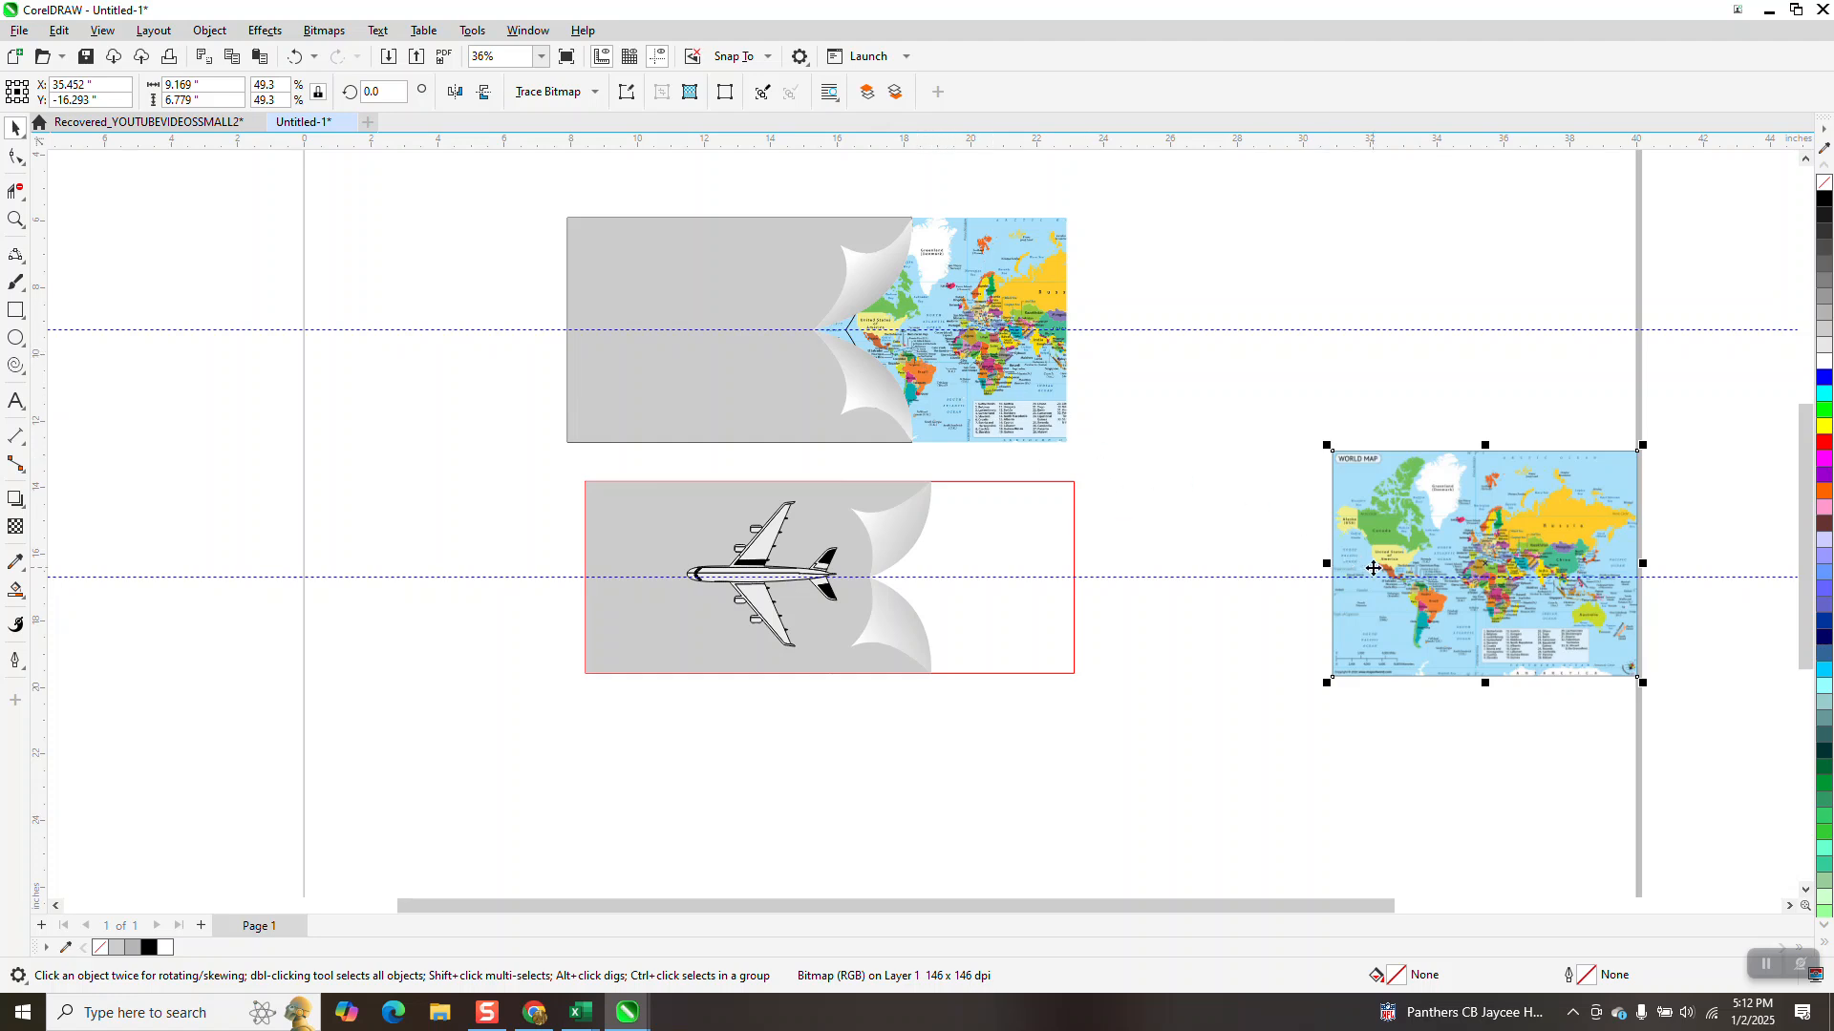
left_click(15, 591)
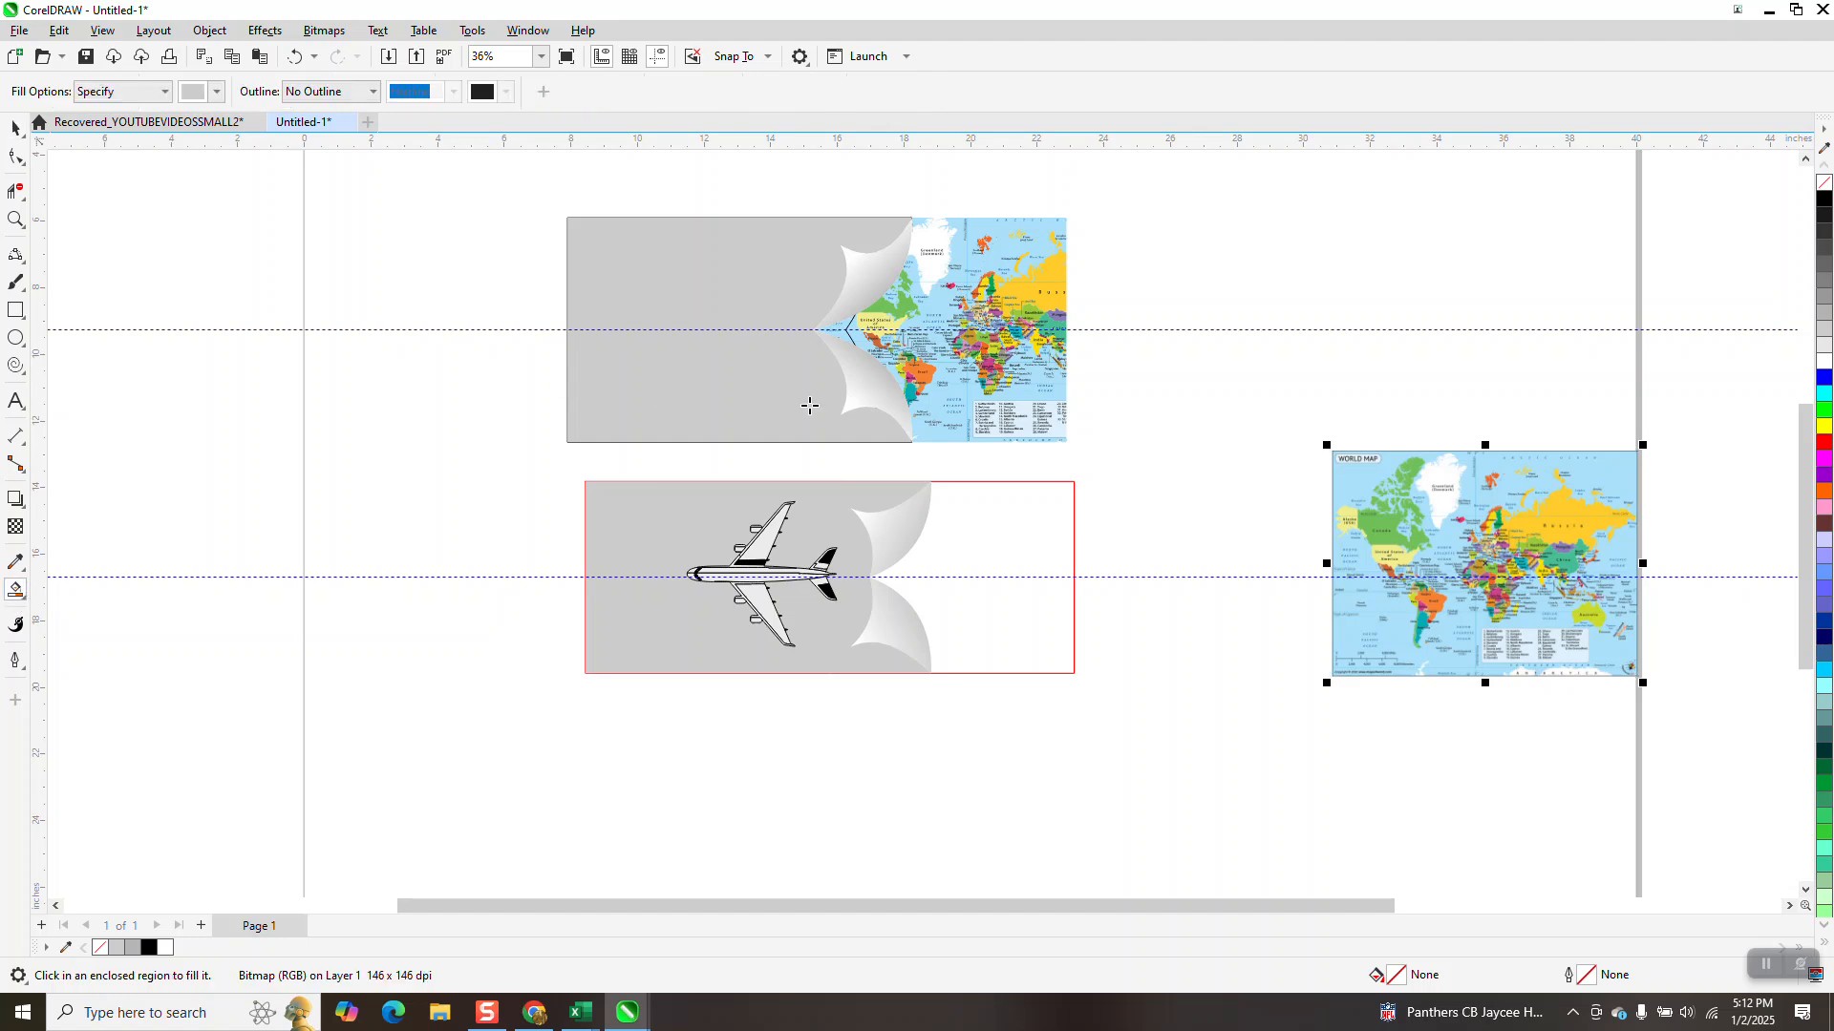
left_click(974, 516)
Move the new grey fill shape horizontally out of the rectangle and position the world map behind it so it covers the shape's full outline
scroll(917, 523, "down", 2)
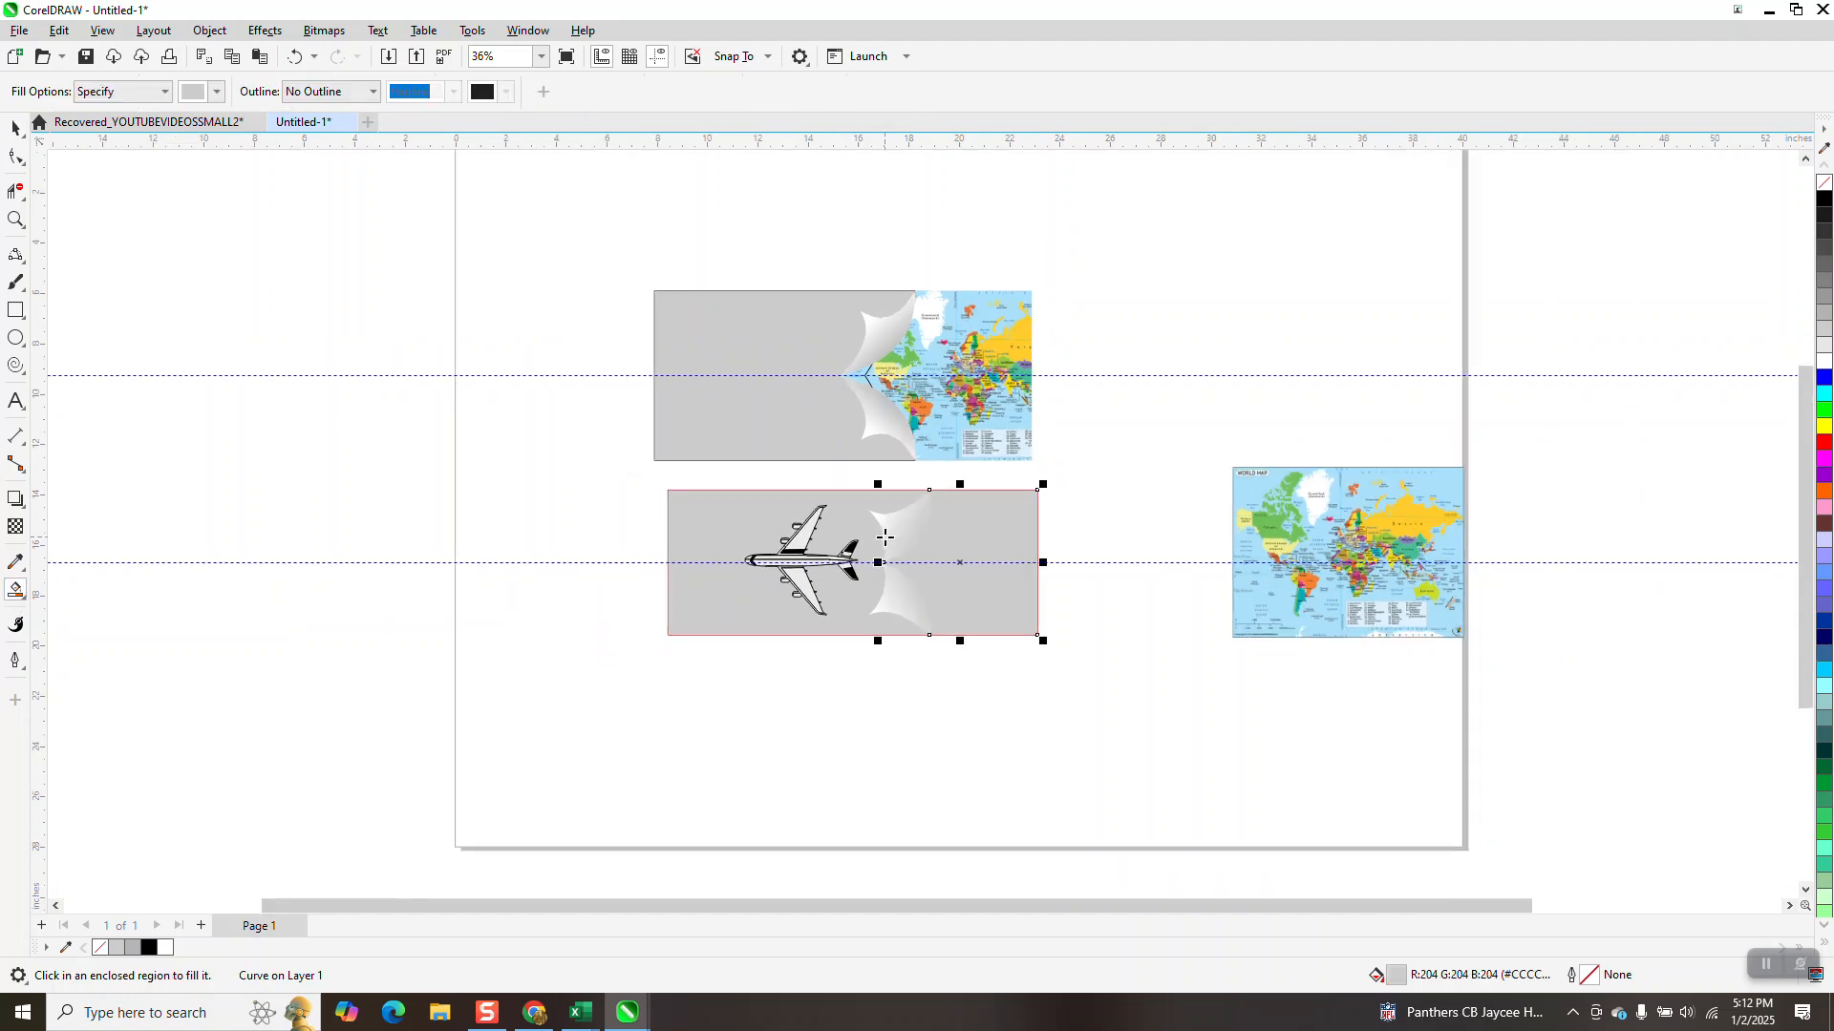
left_click_drag(1013, 524, 1232, 524)
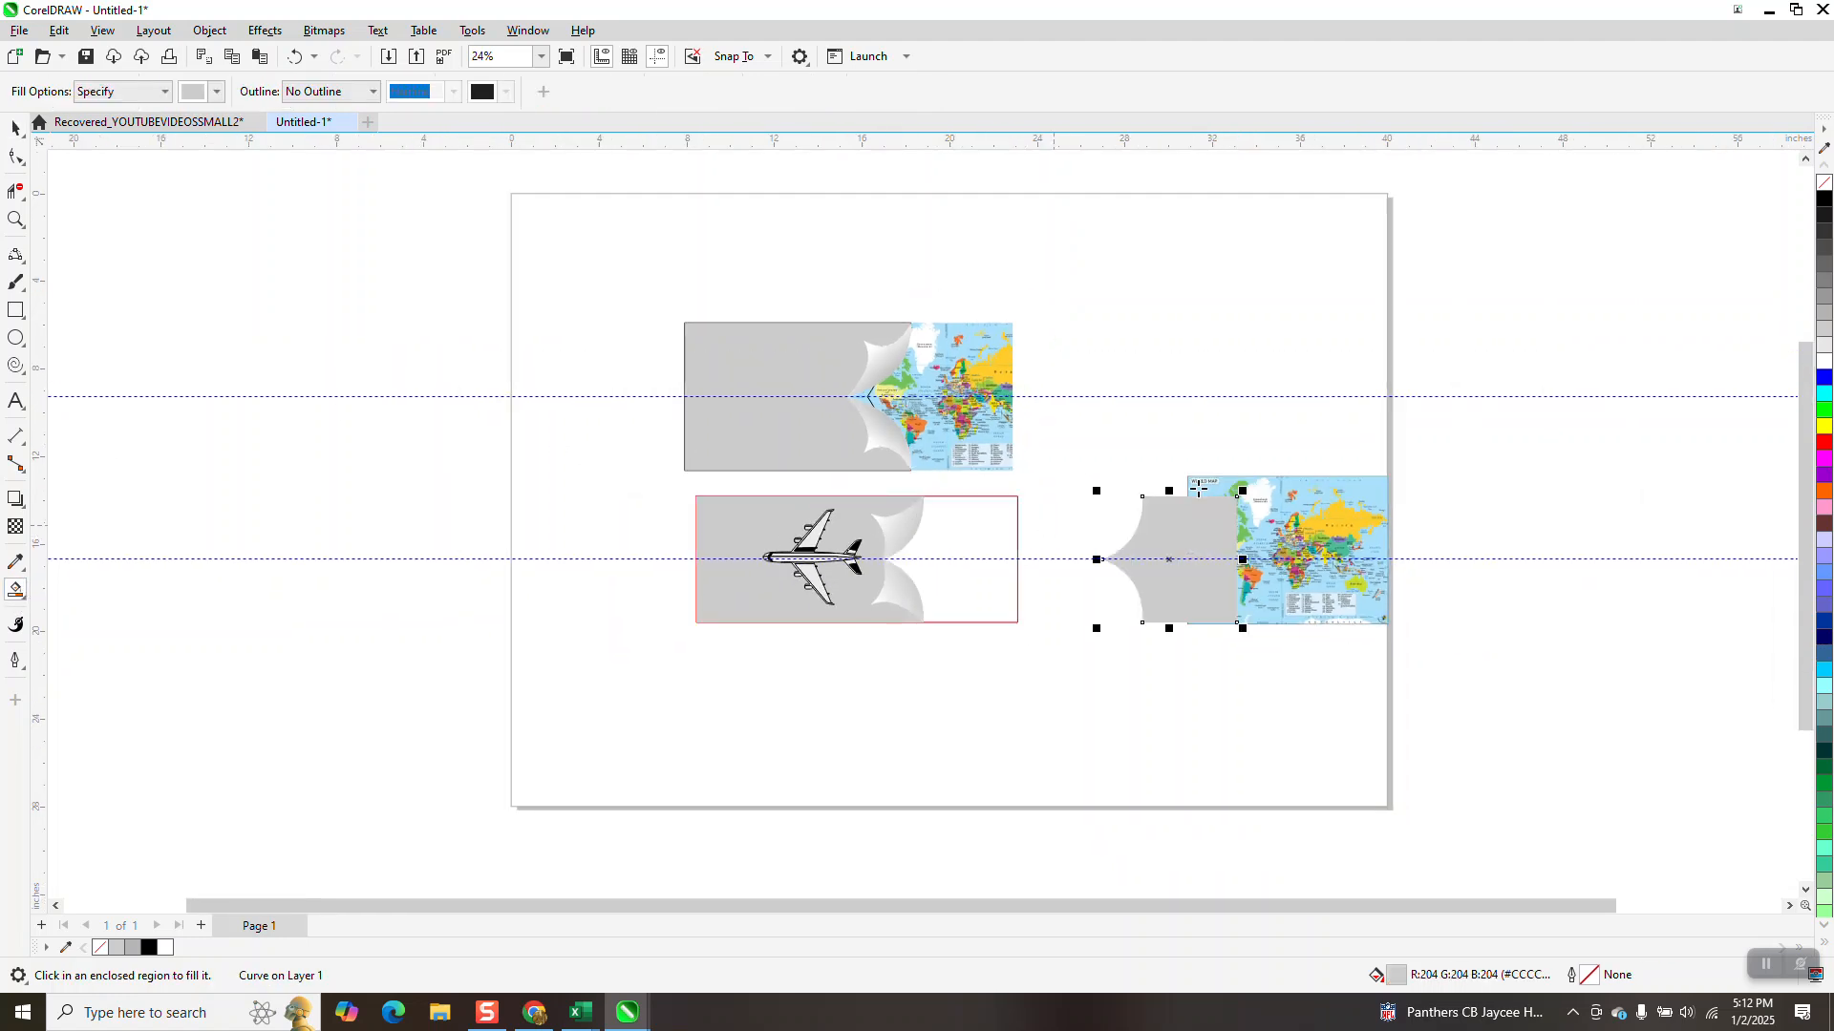
left_click(17, 127)
left_click_drag(1335, 557, 1274, 561)
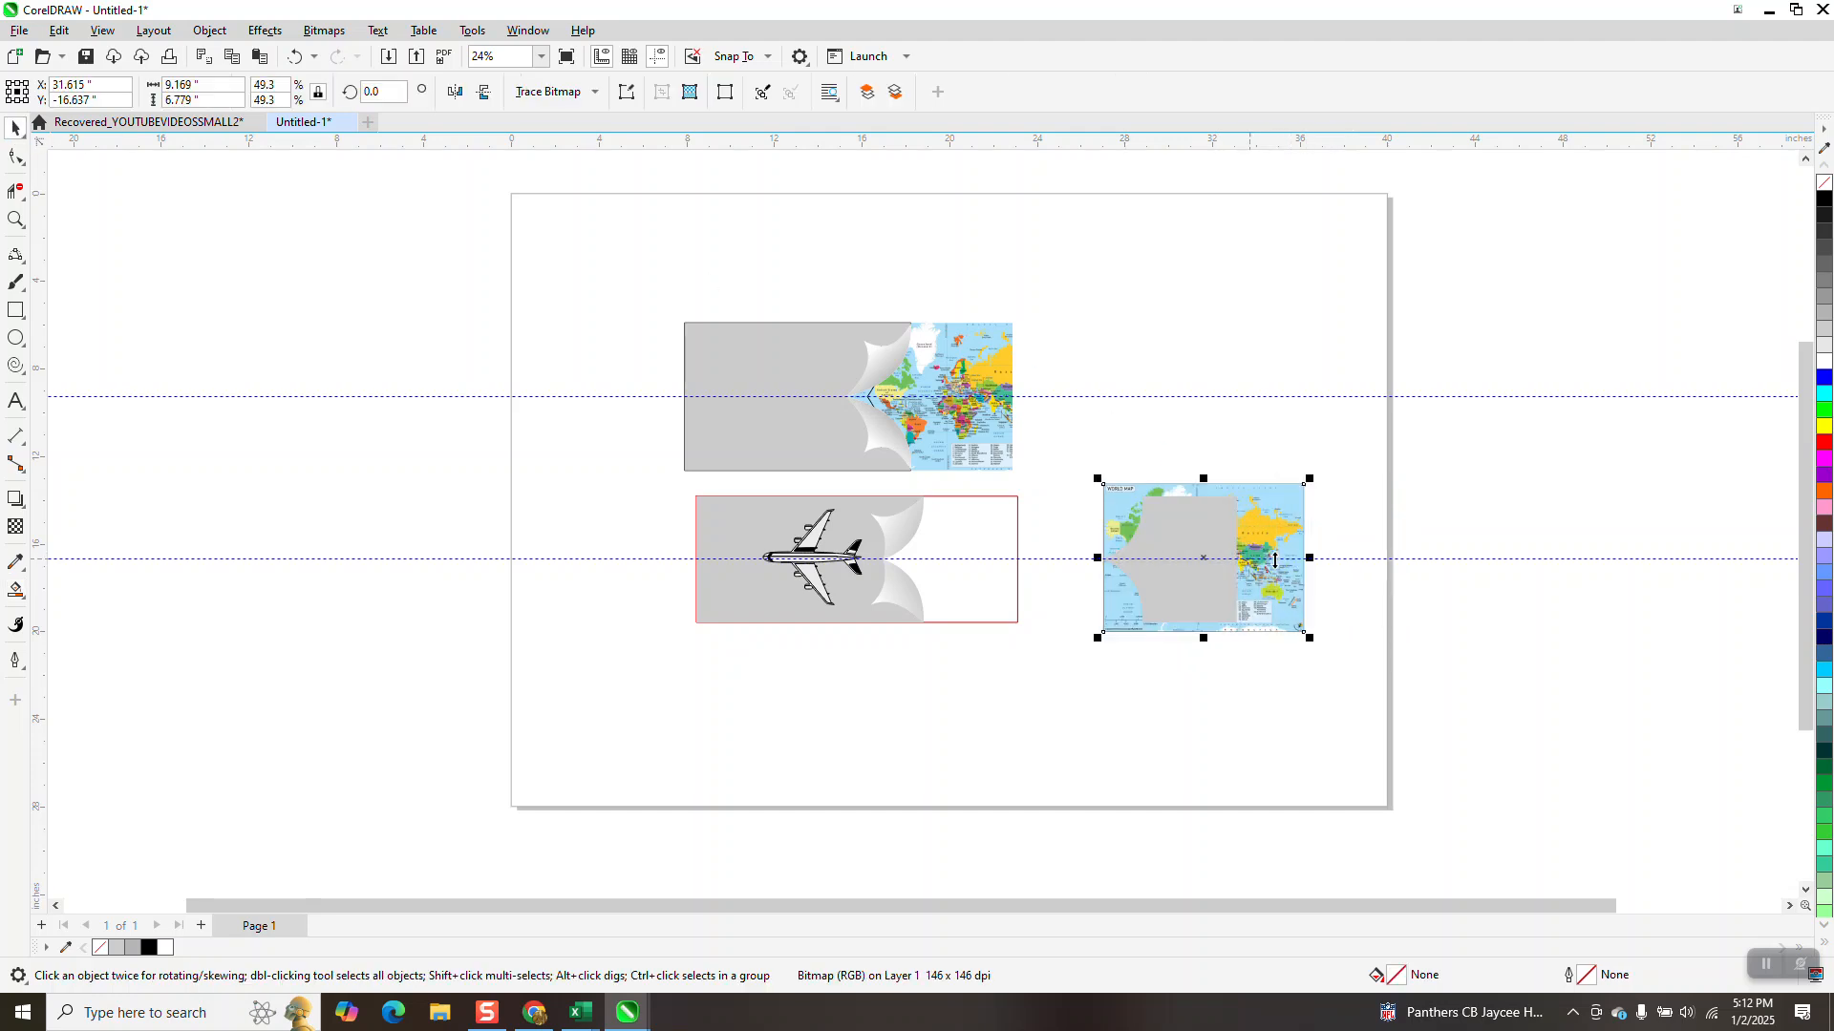
left_click(15, 220)
left_click_drag(1049, 470, 1323, 706)
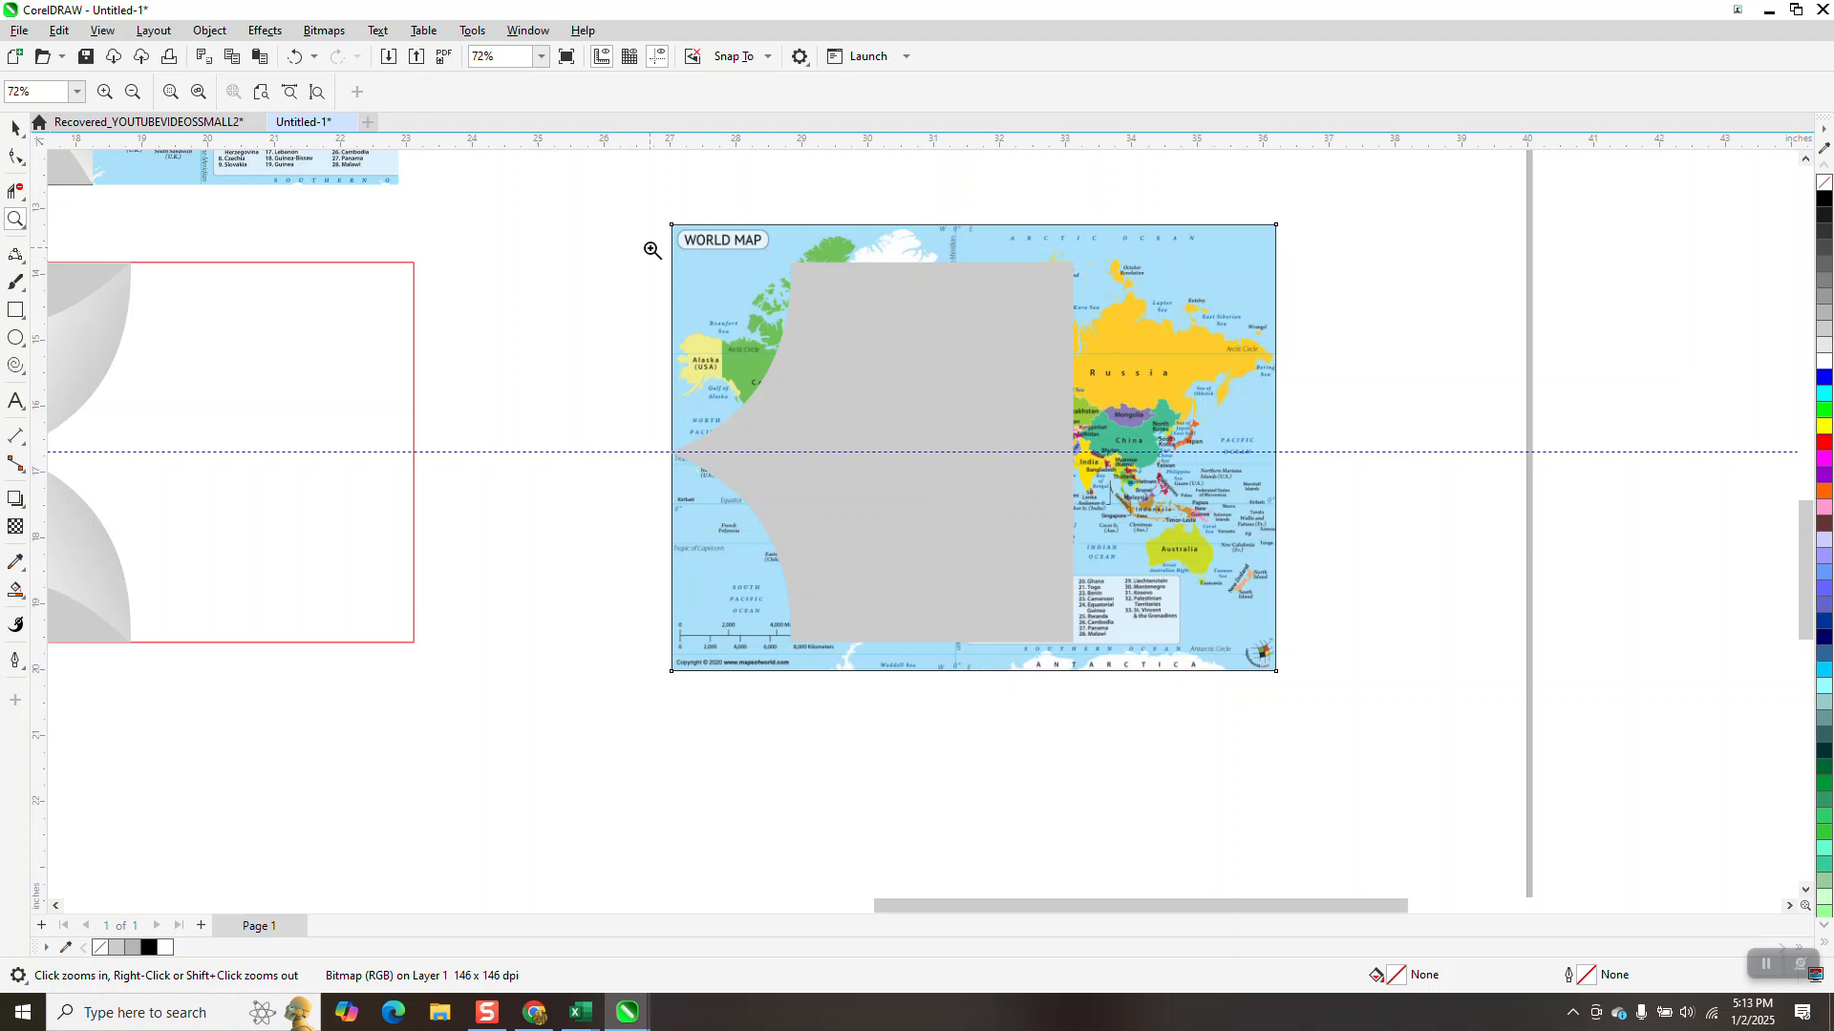
left_click(15, 127)
left_click_drag(1131, 320, 1140, 334)
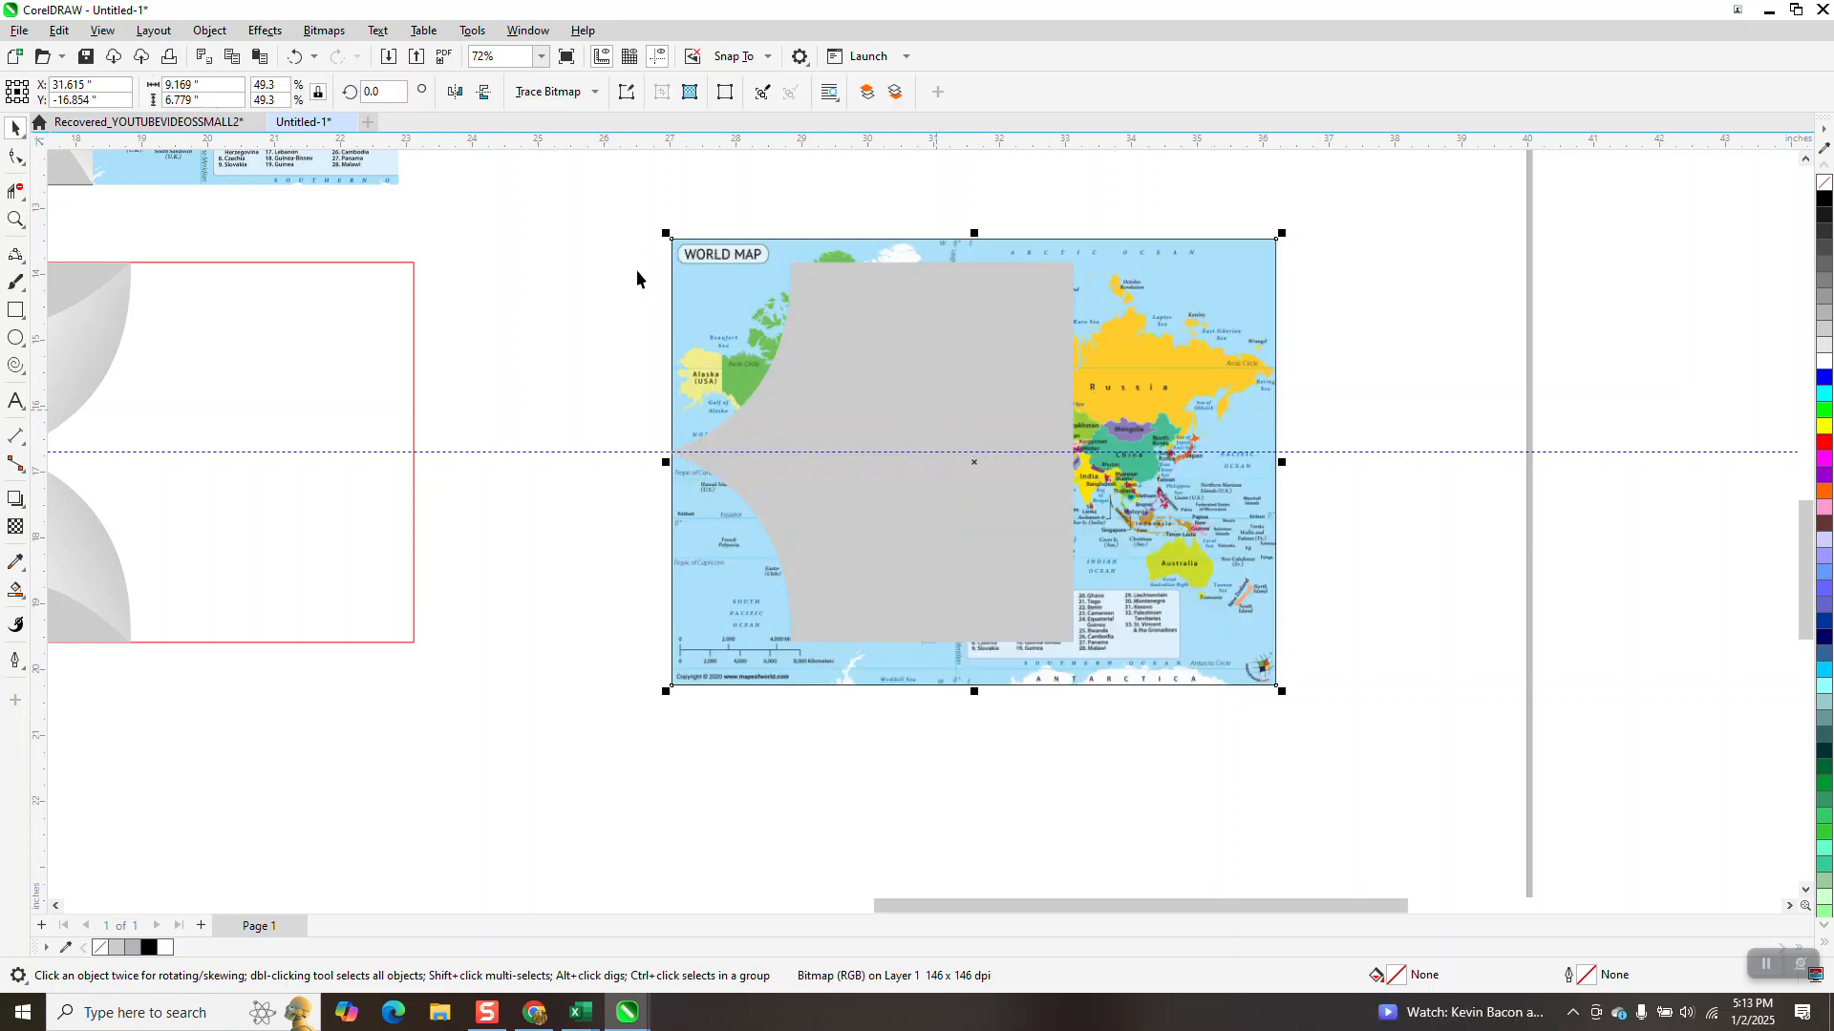
Intersect the world map with the grey shape and move the resulting map piece into the rectangle's open area beside the curls
left_click_drag(627, 218, 1339, 749)
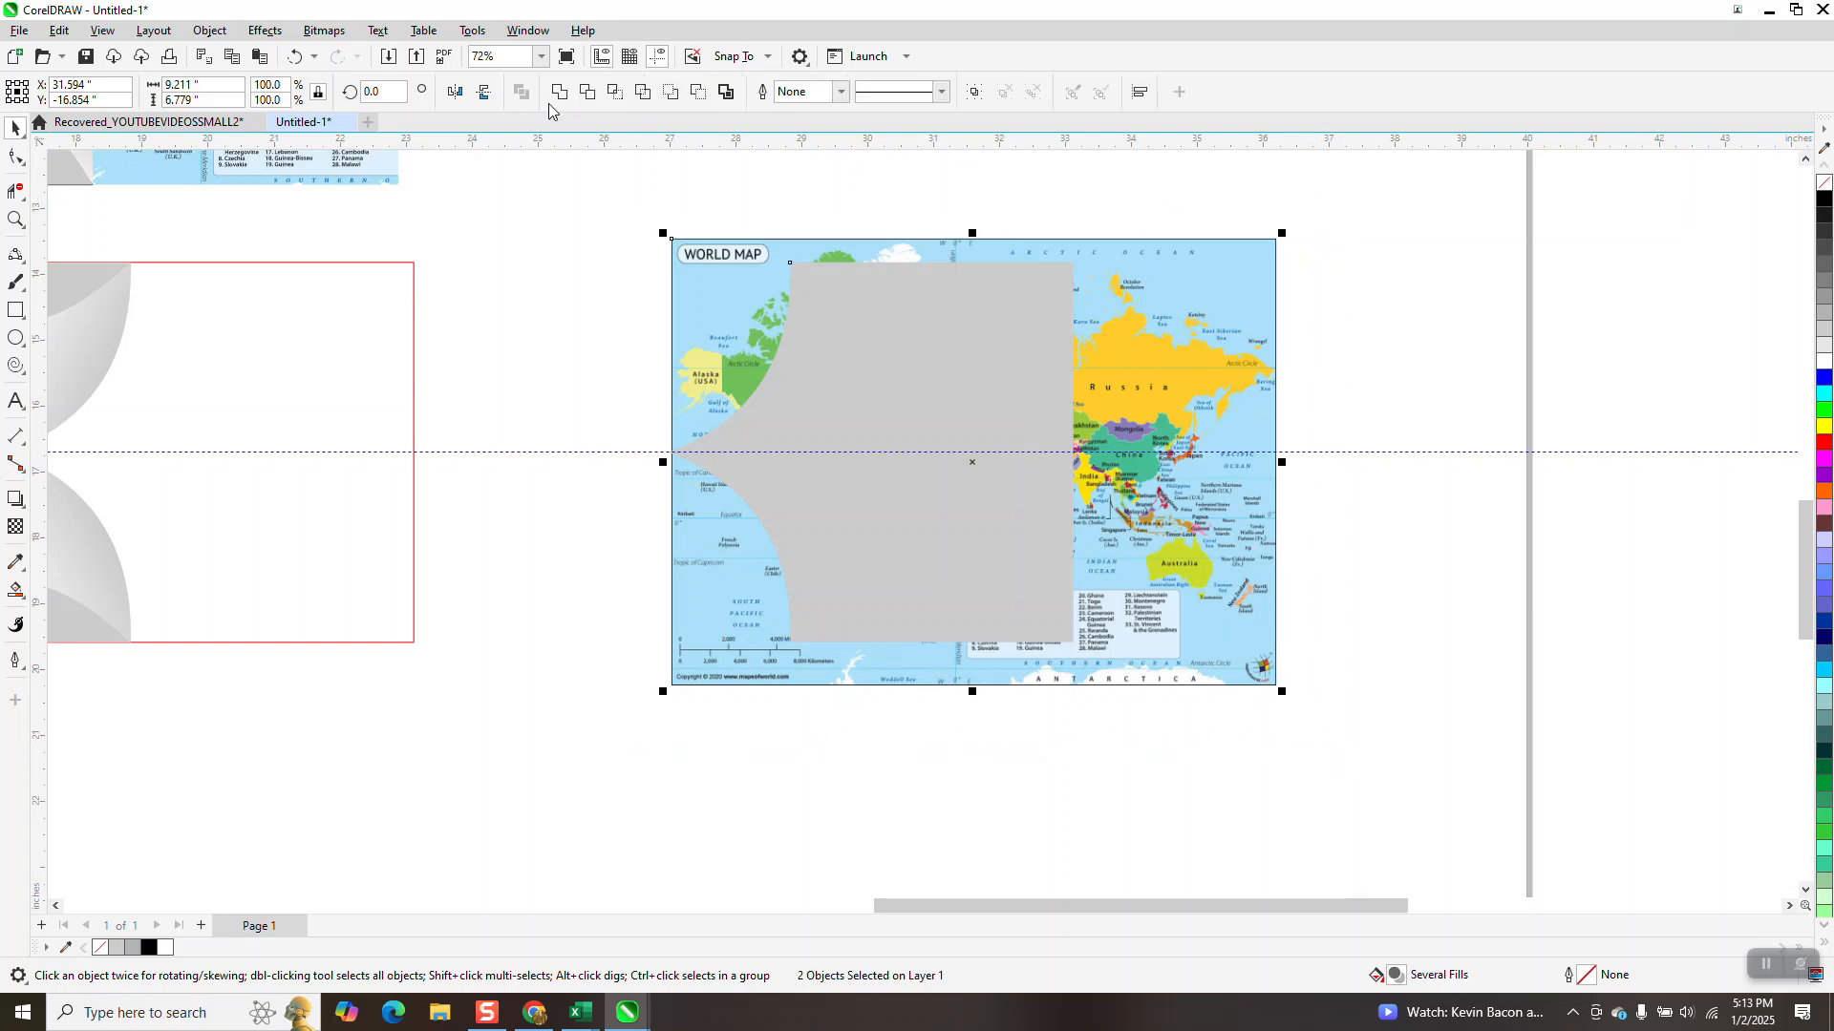
left_click(614, 92)
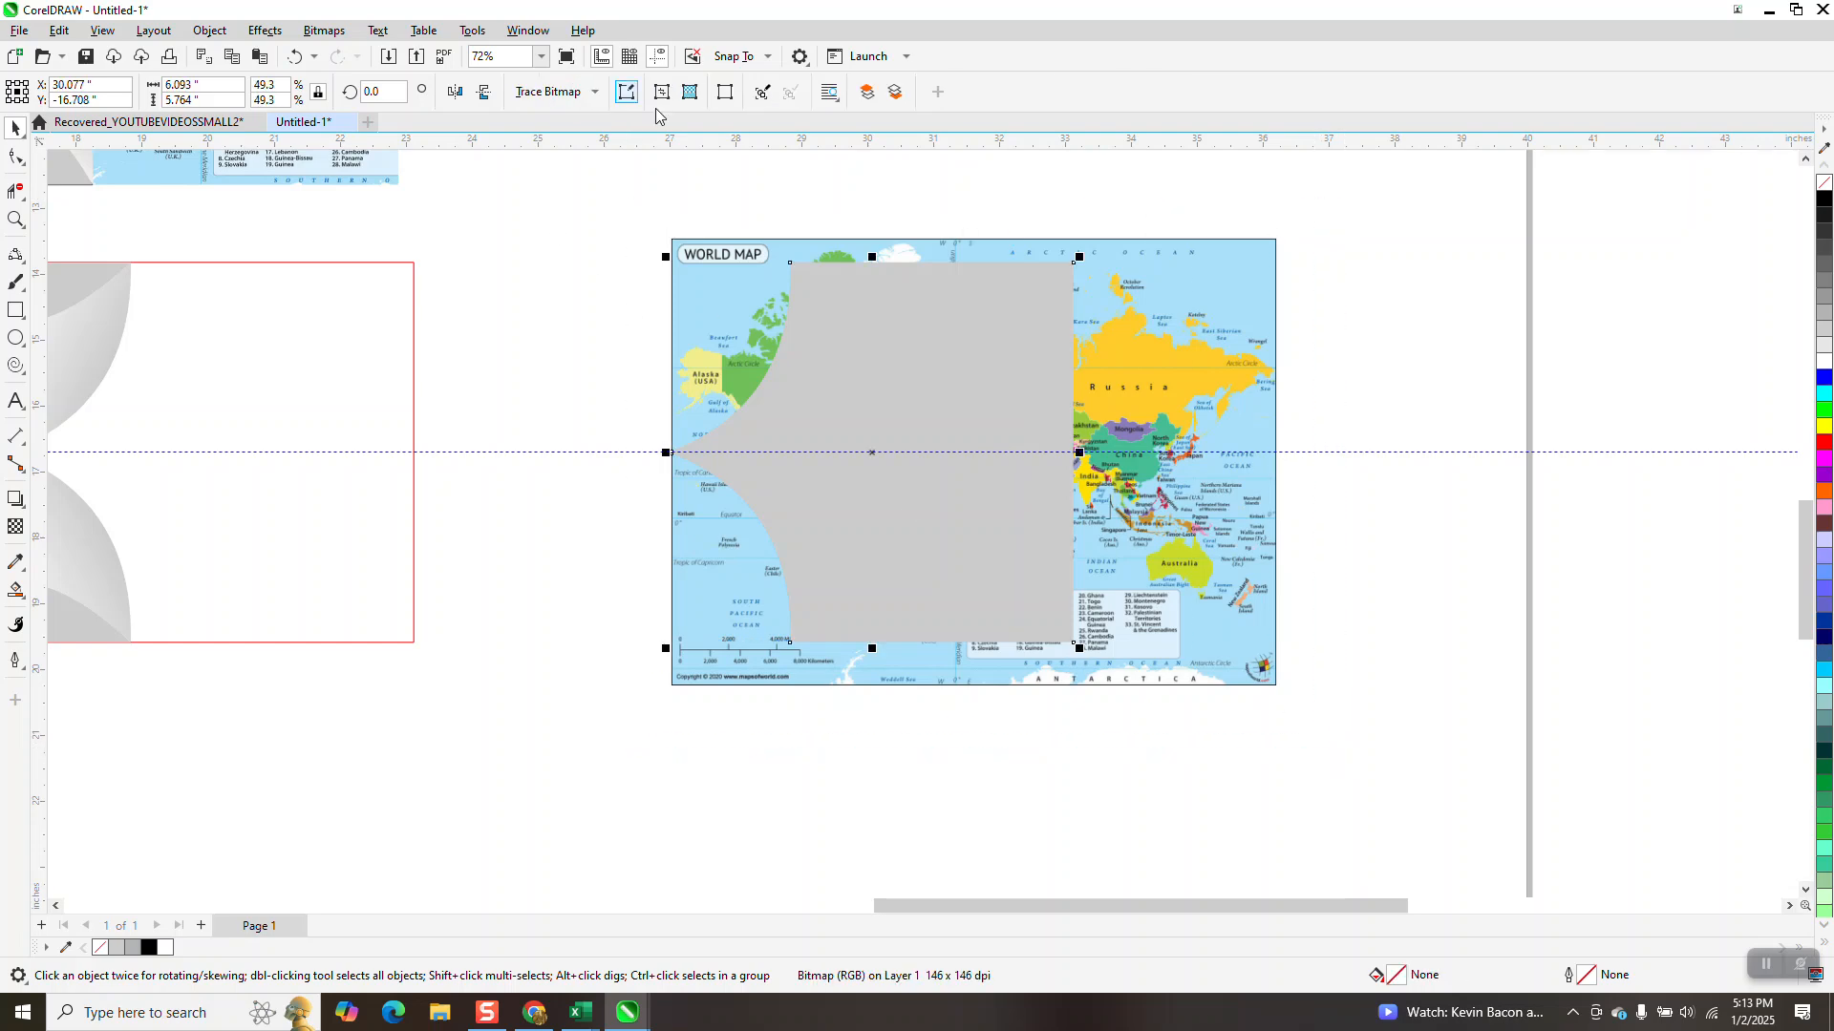
left_click(1036, 355)
scroll(1306, 458, "down", 2)
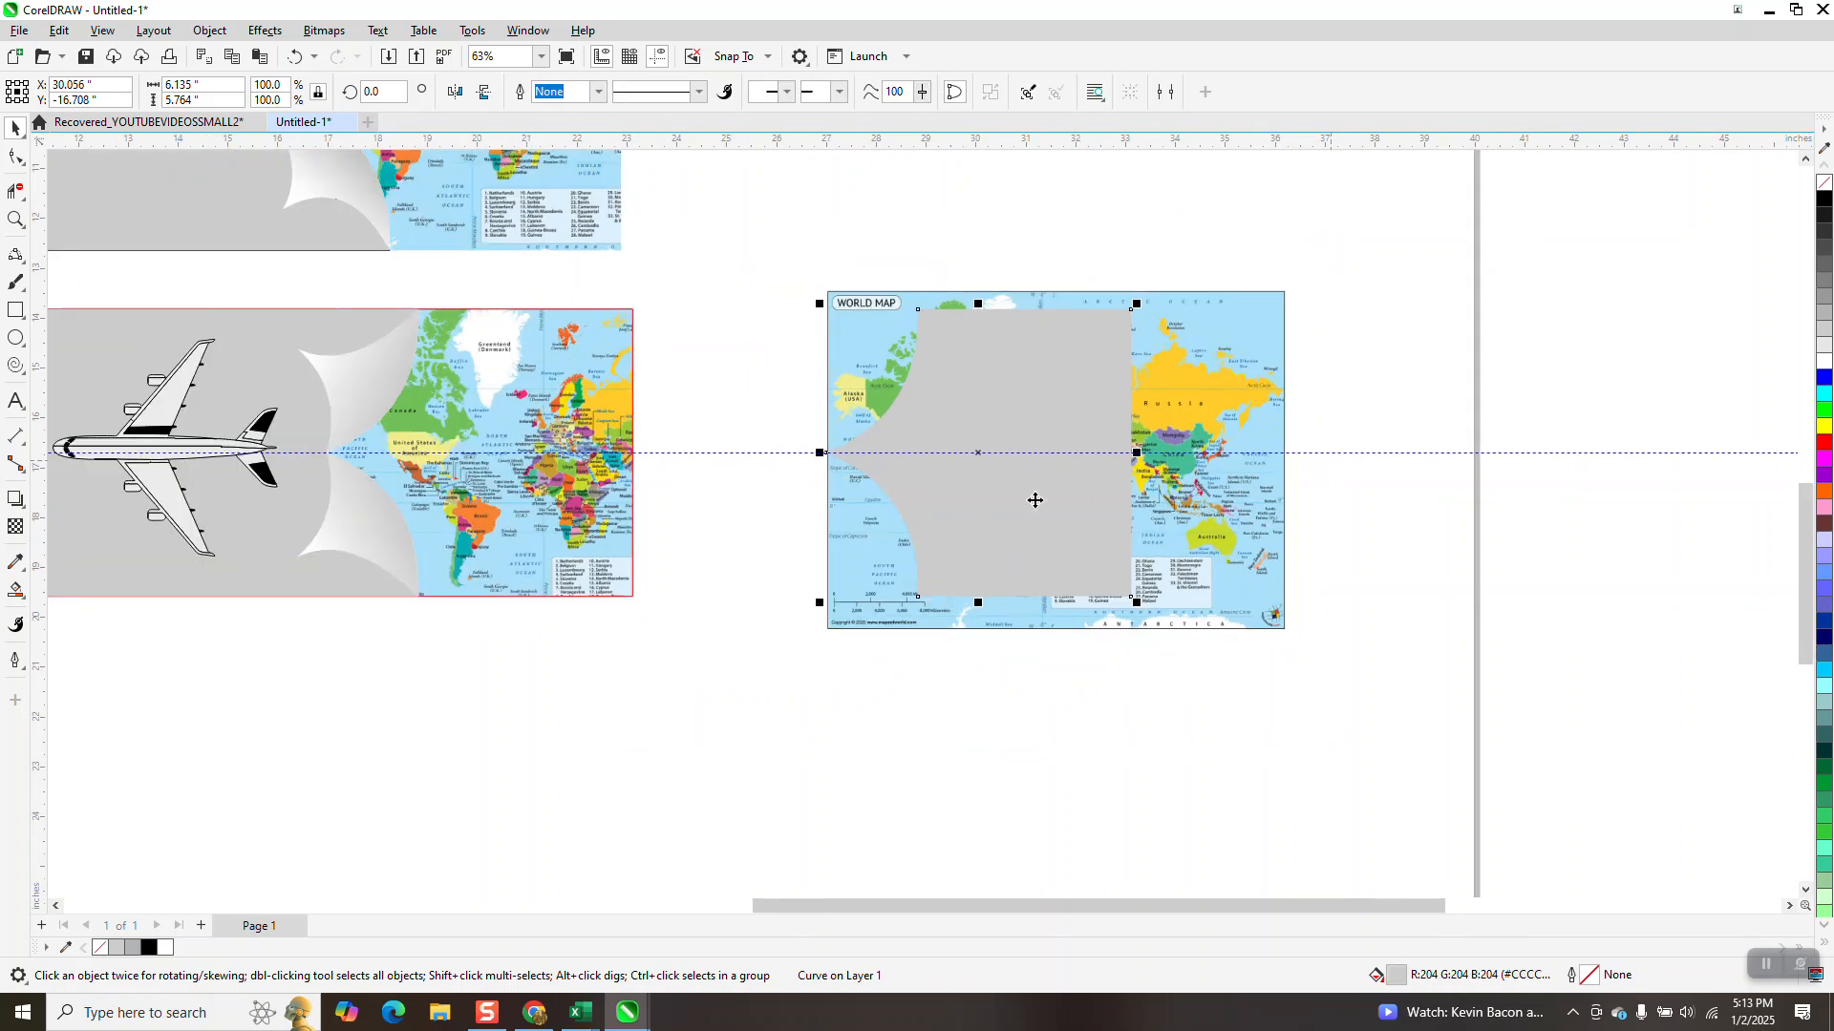
left_click(752, 467)
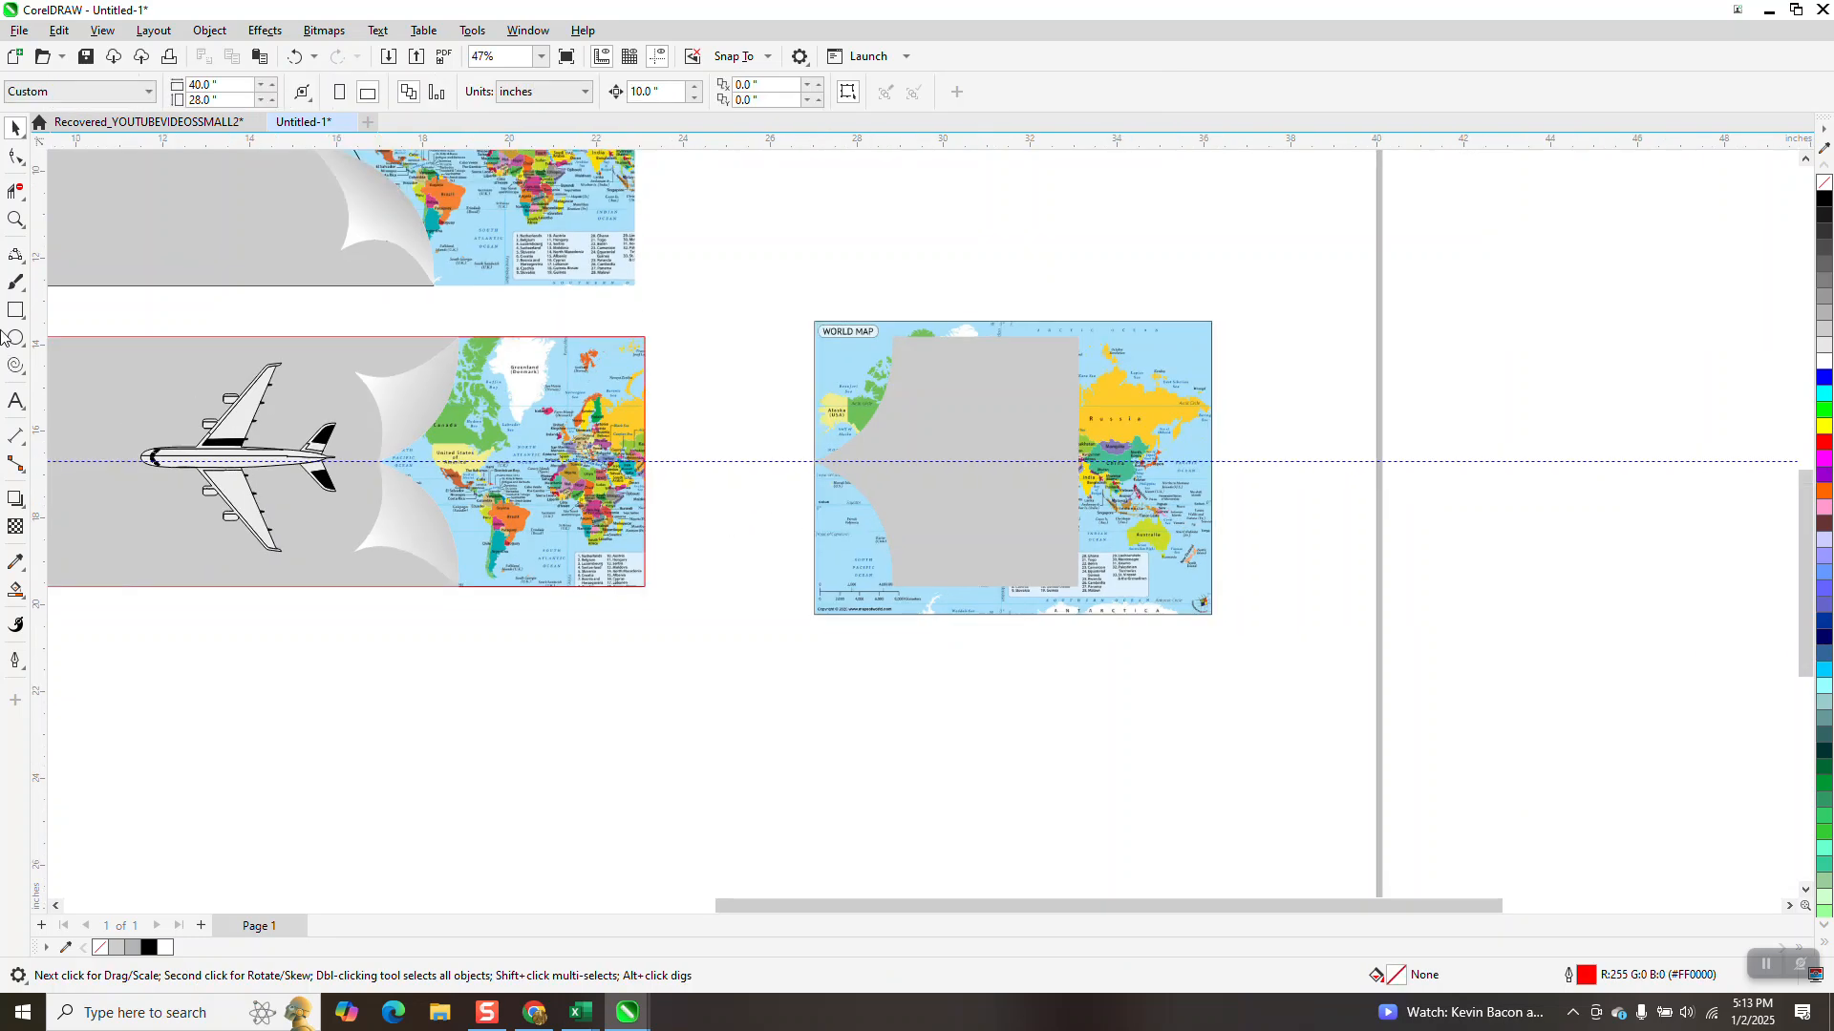
Adjust the upper curl's fountain fill so its grey end sits just past the curl's outer edge, with the direction still running from the tip
left_click(15, 219)
right_click(428, 418)
left_click_drag(70, 353, 682, 587)
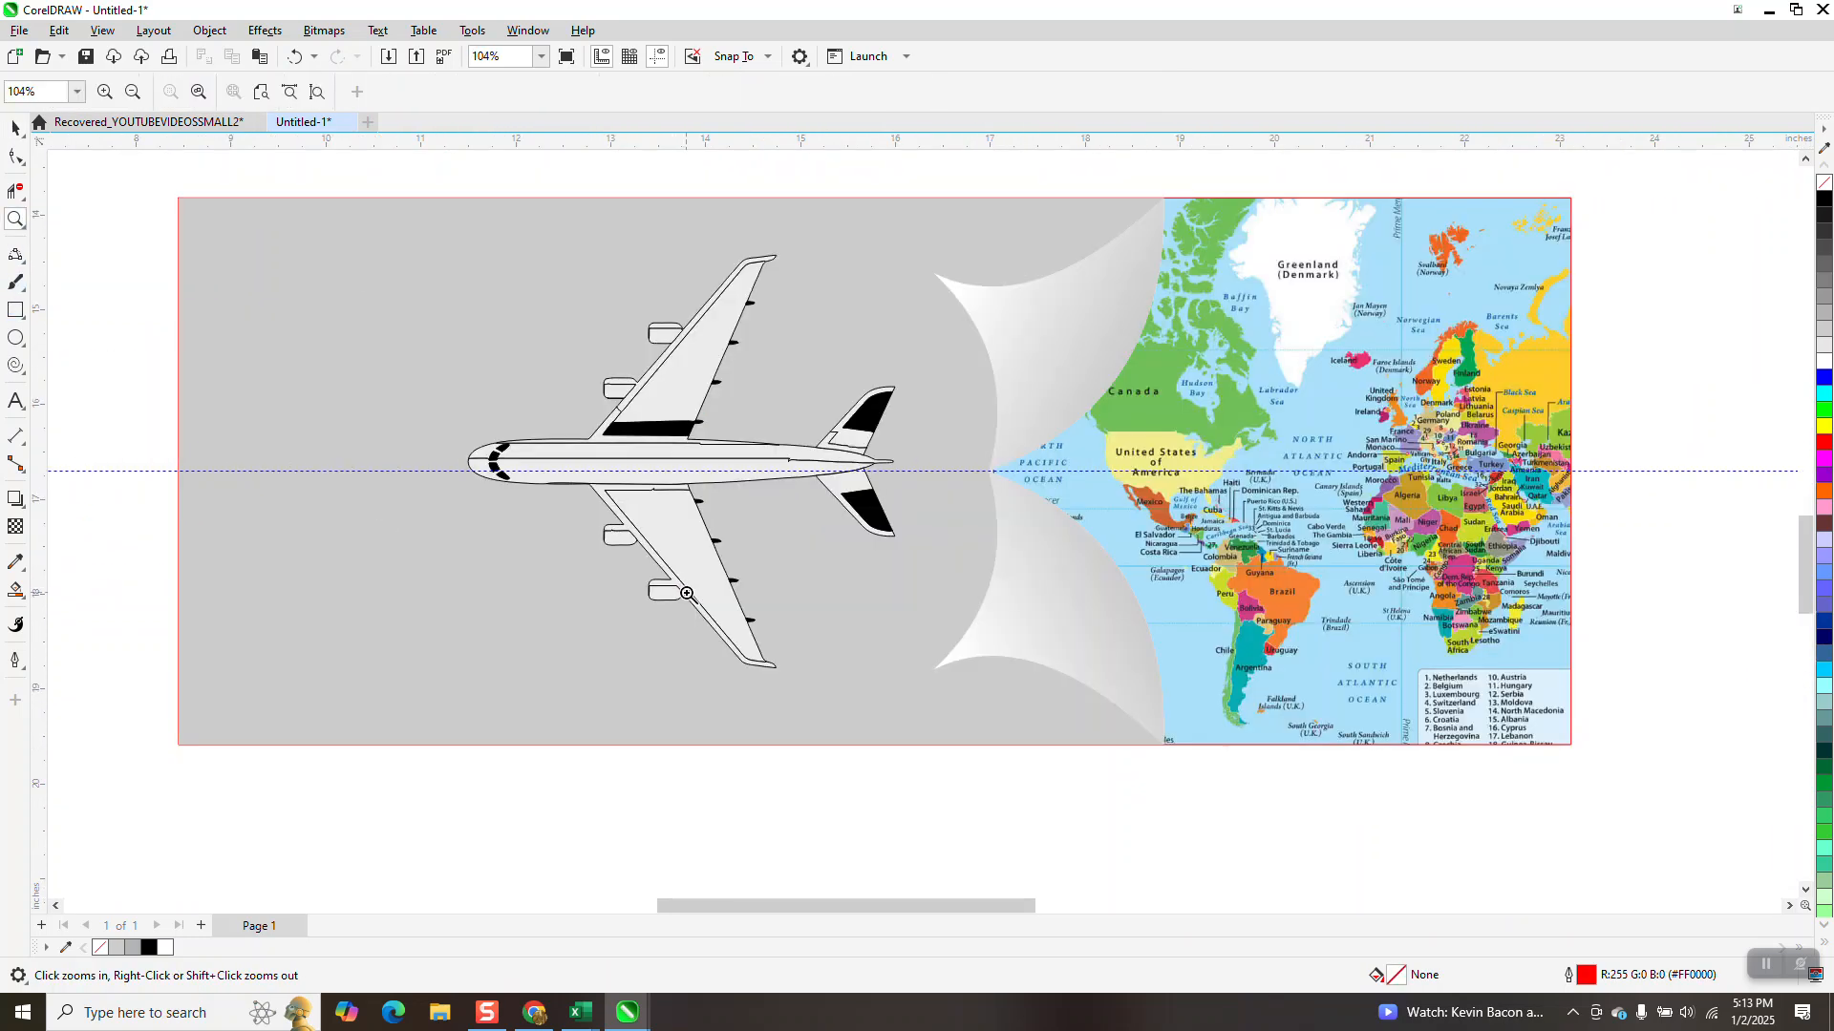
left_click(14, 129)
left_click(1006, 342)
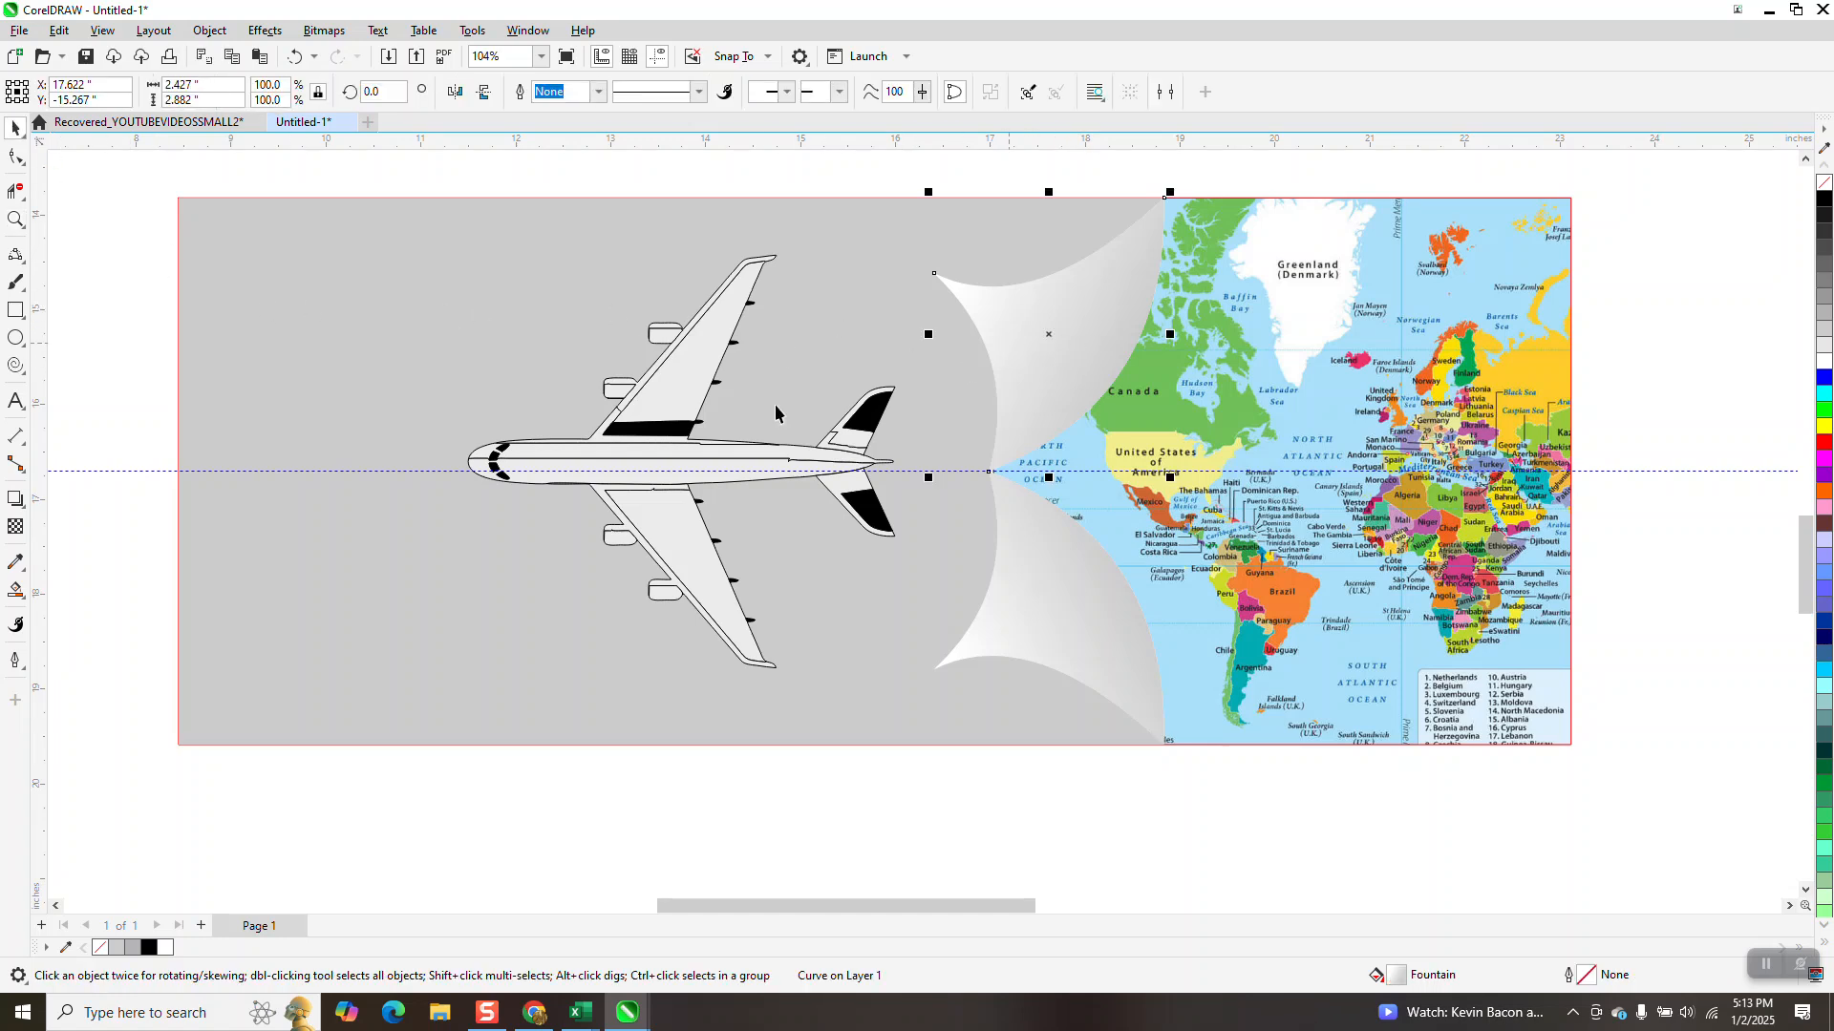
left_click(16, 590)
left_click(96, 593)
left_click_drag(1124, 367, 1084, 359)
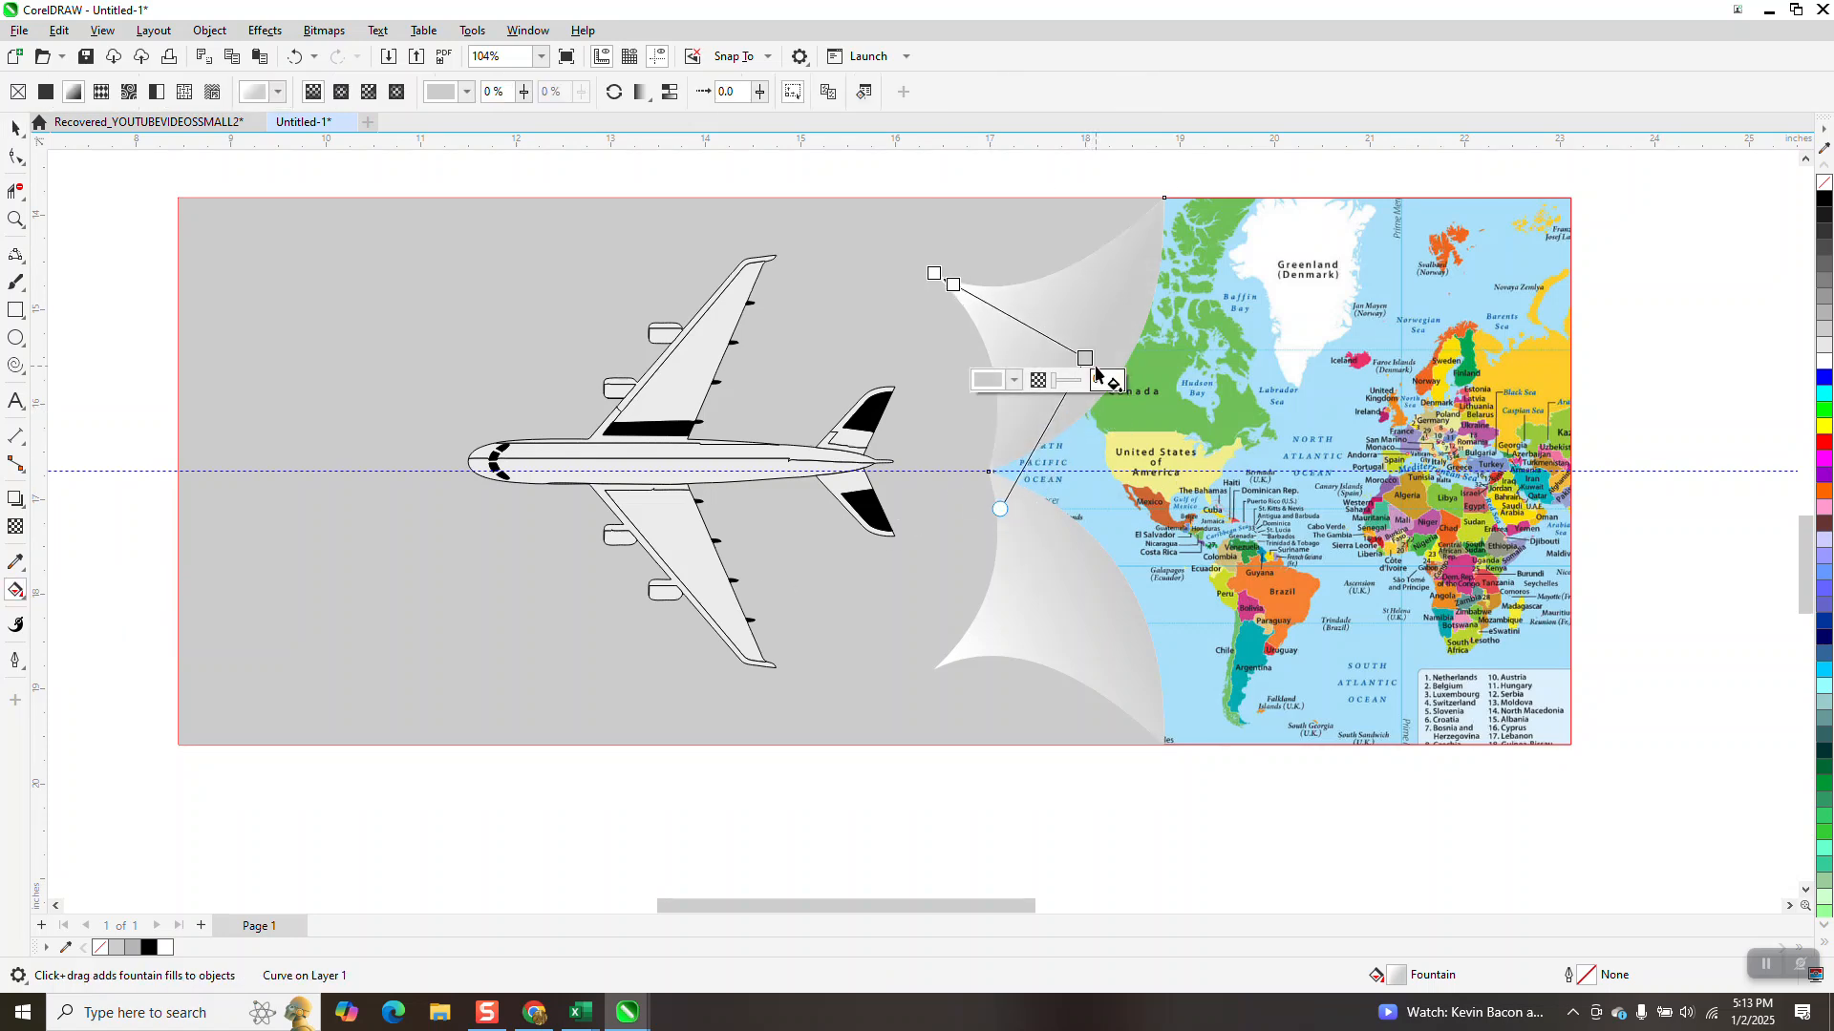
left_click_drag(1084, 360, 1128, 379)
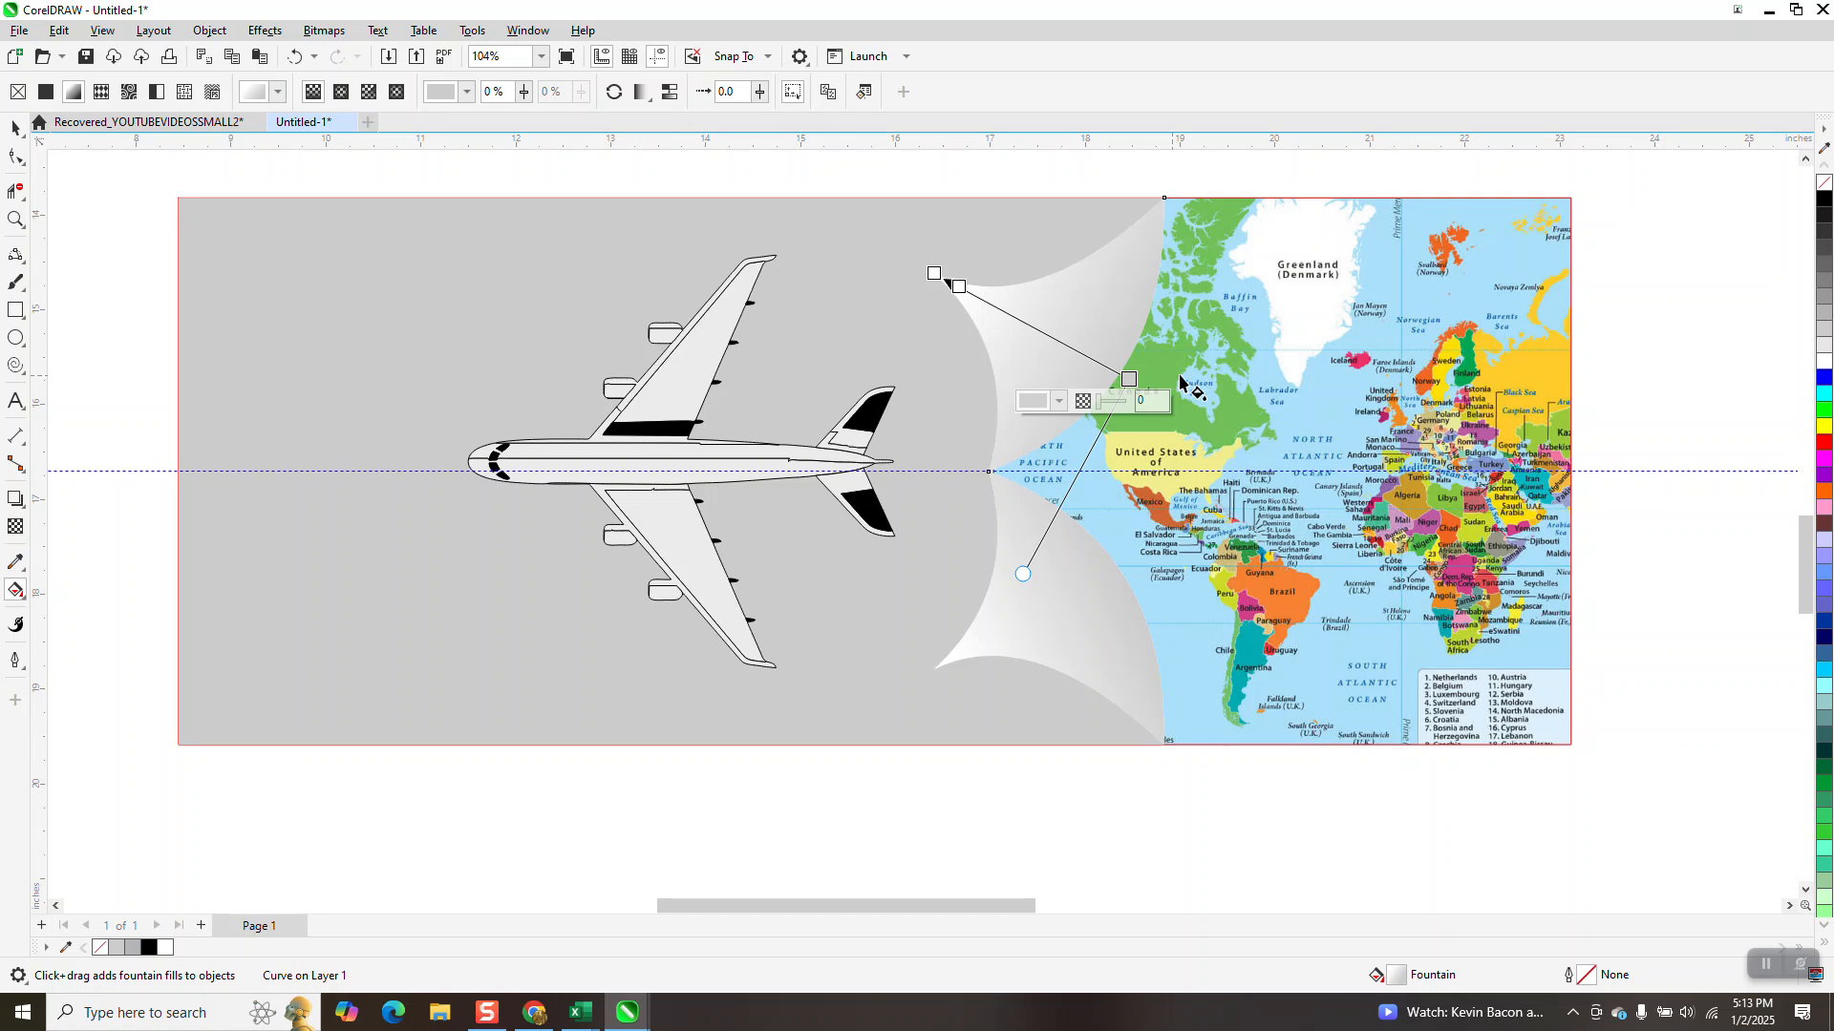
Change the grey end of the upper curl's fountain fill to dark grey and shift its white intermediate node to 56%
left_click_drag(1824, 270, 1133, 379)
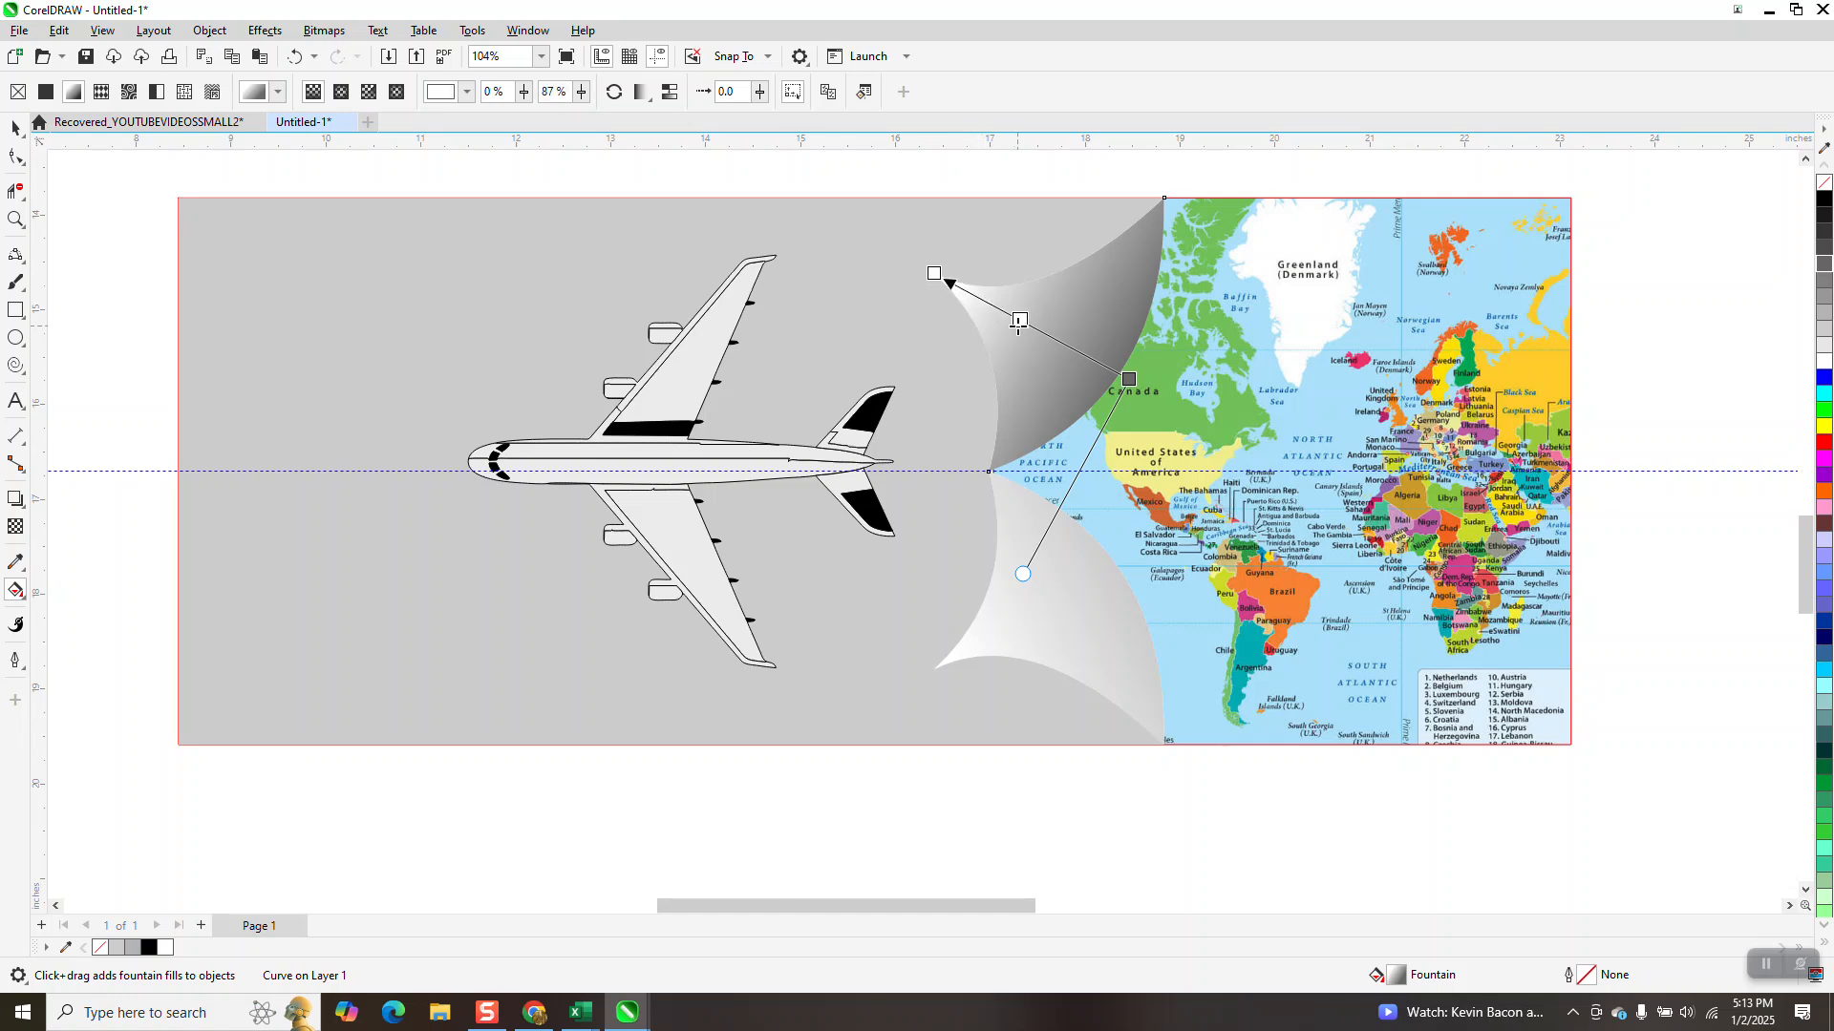
double_click(1020, 320)
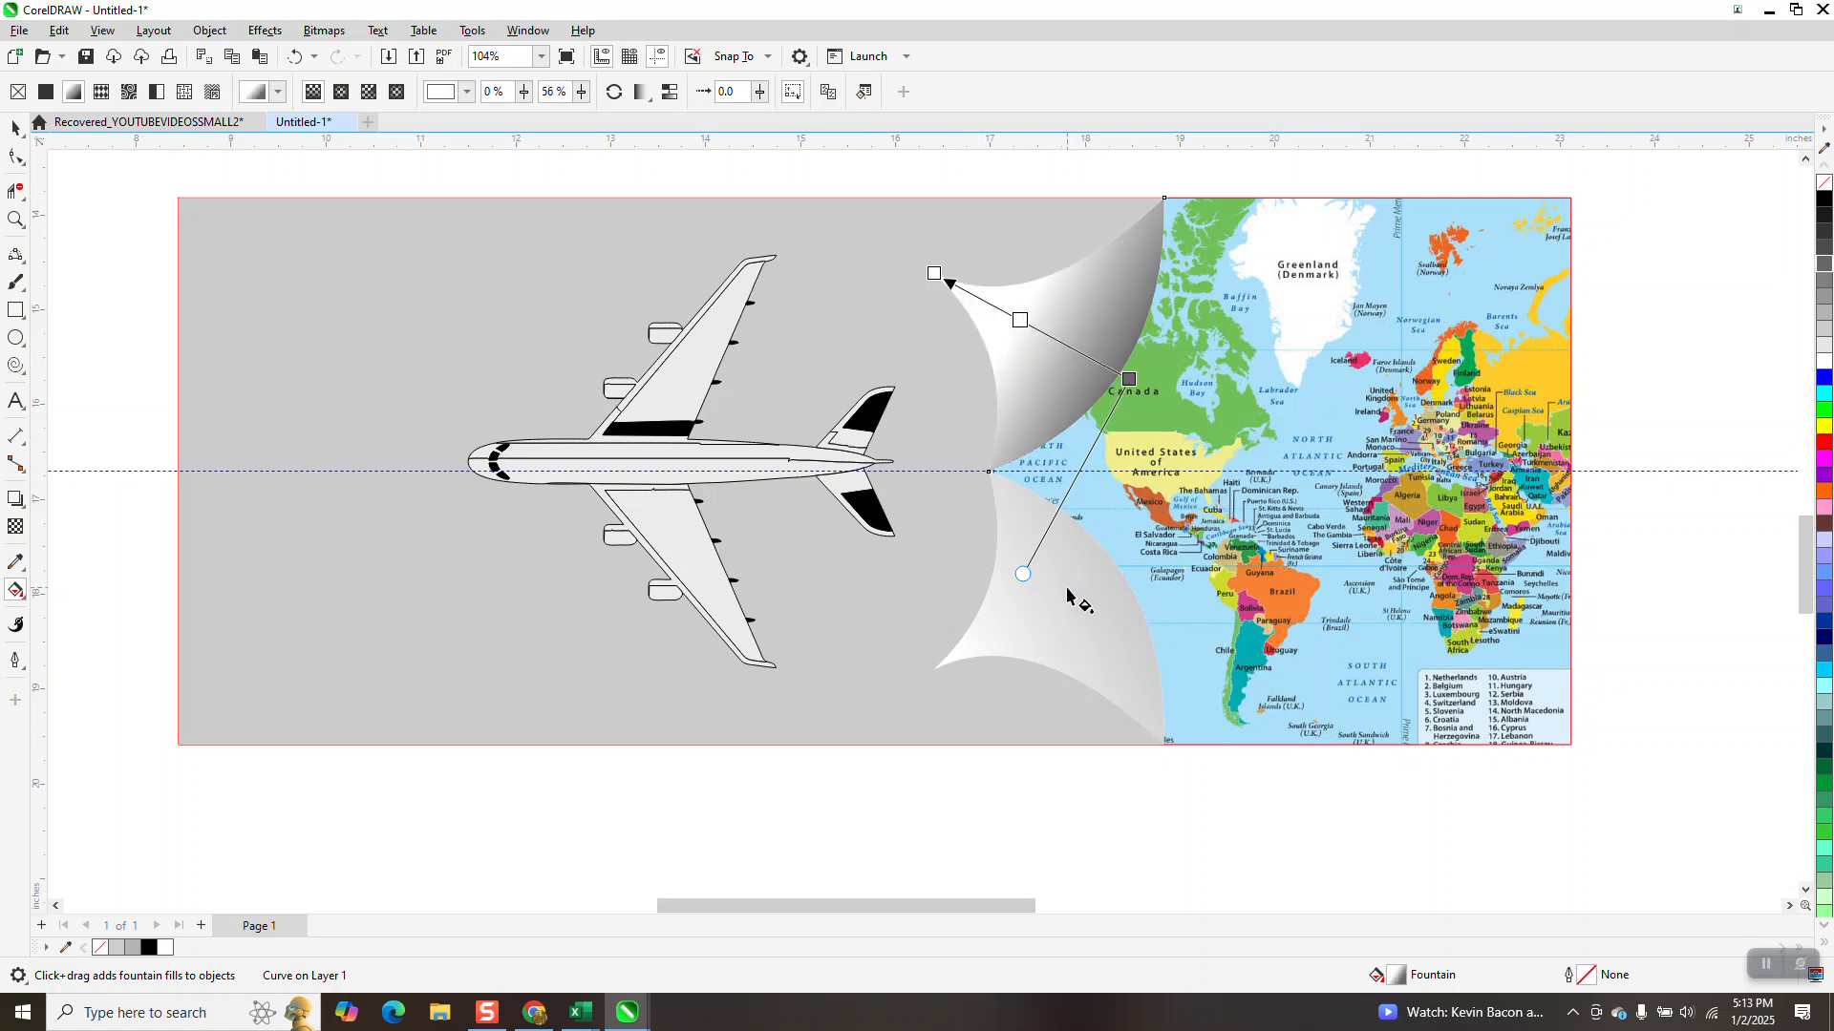
left_click(15, 127)
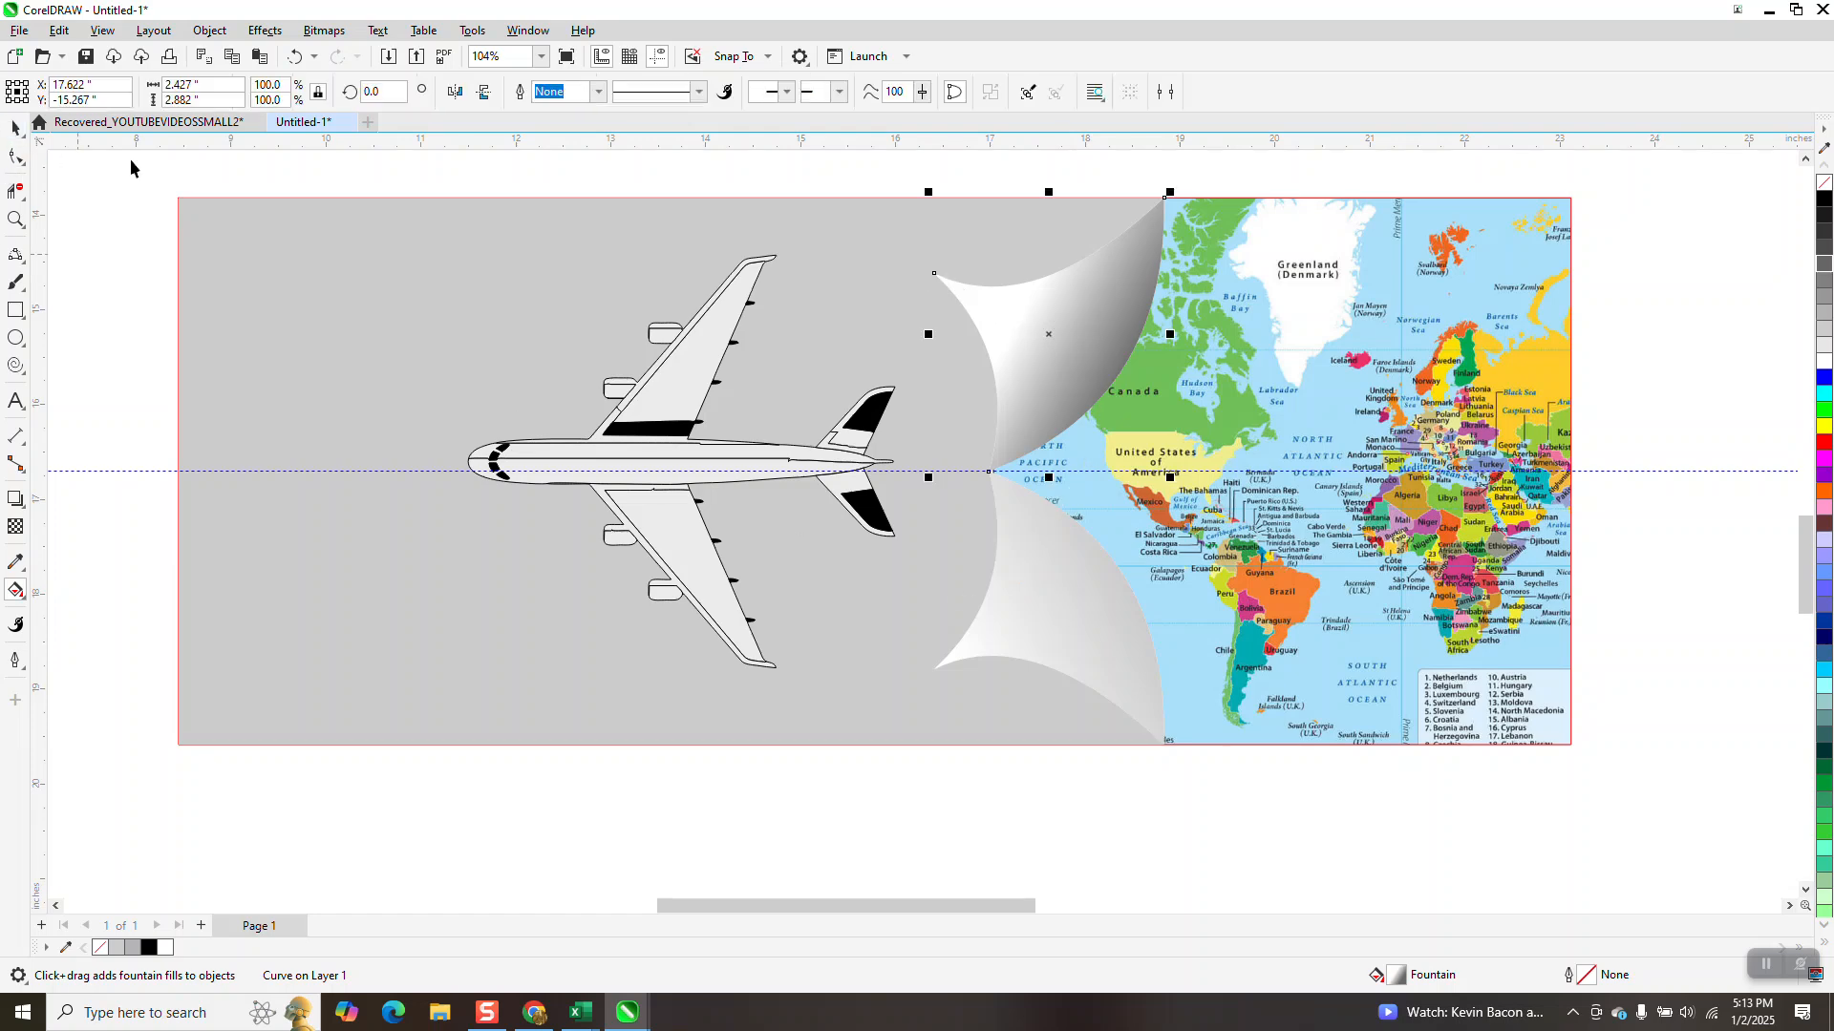
left_click(244, 180)
Replace the lower curl with a vertically mirrored copy of the darker upper curl, and hide the guidelines
left_click(1070, 630)
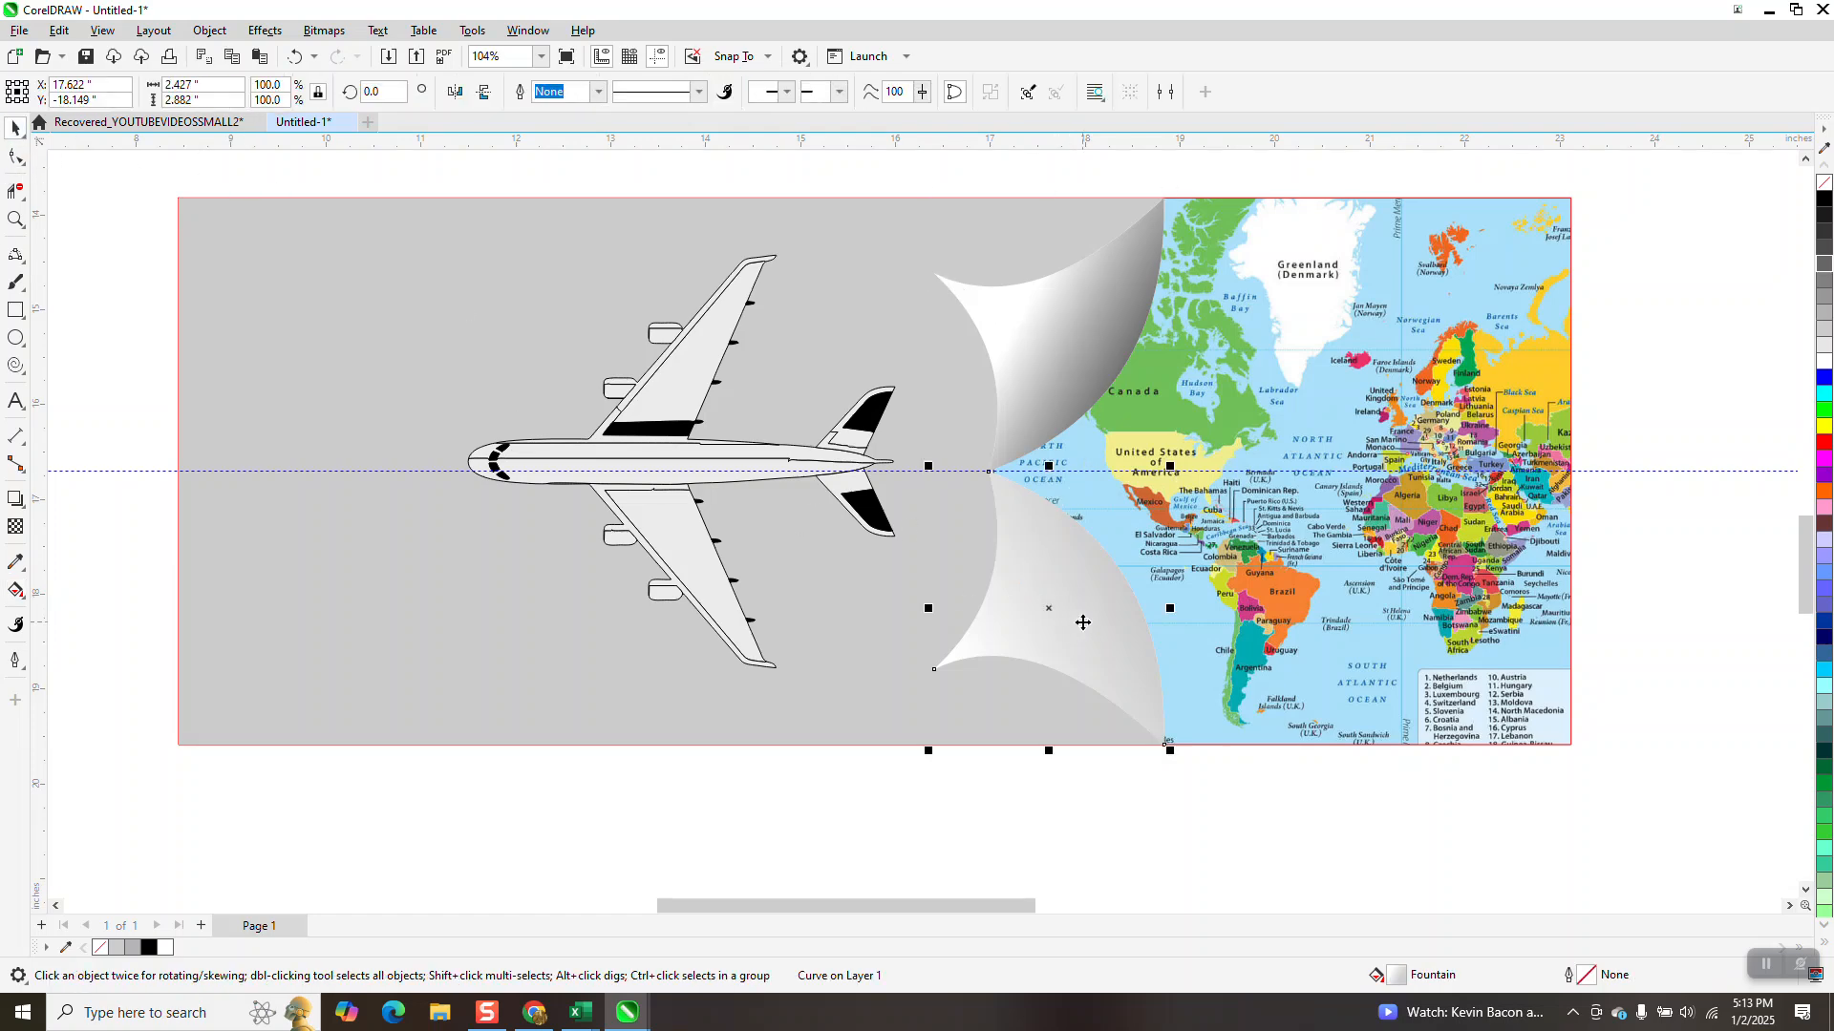
key("Delete")
left_click(1058, 380)
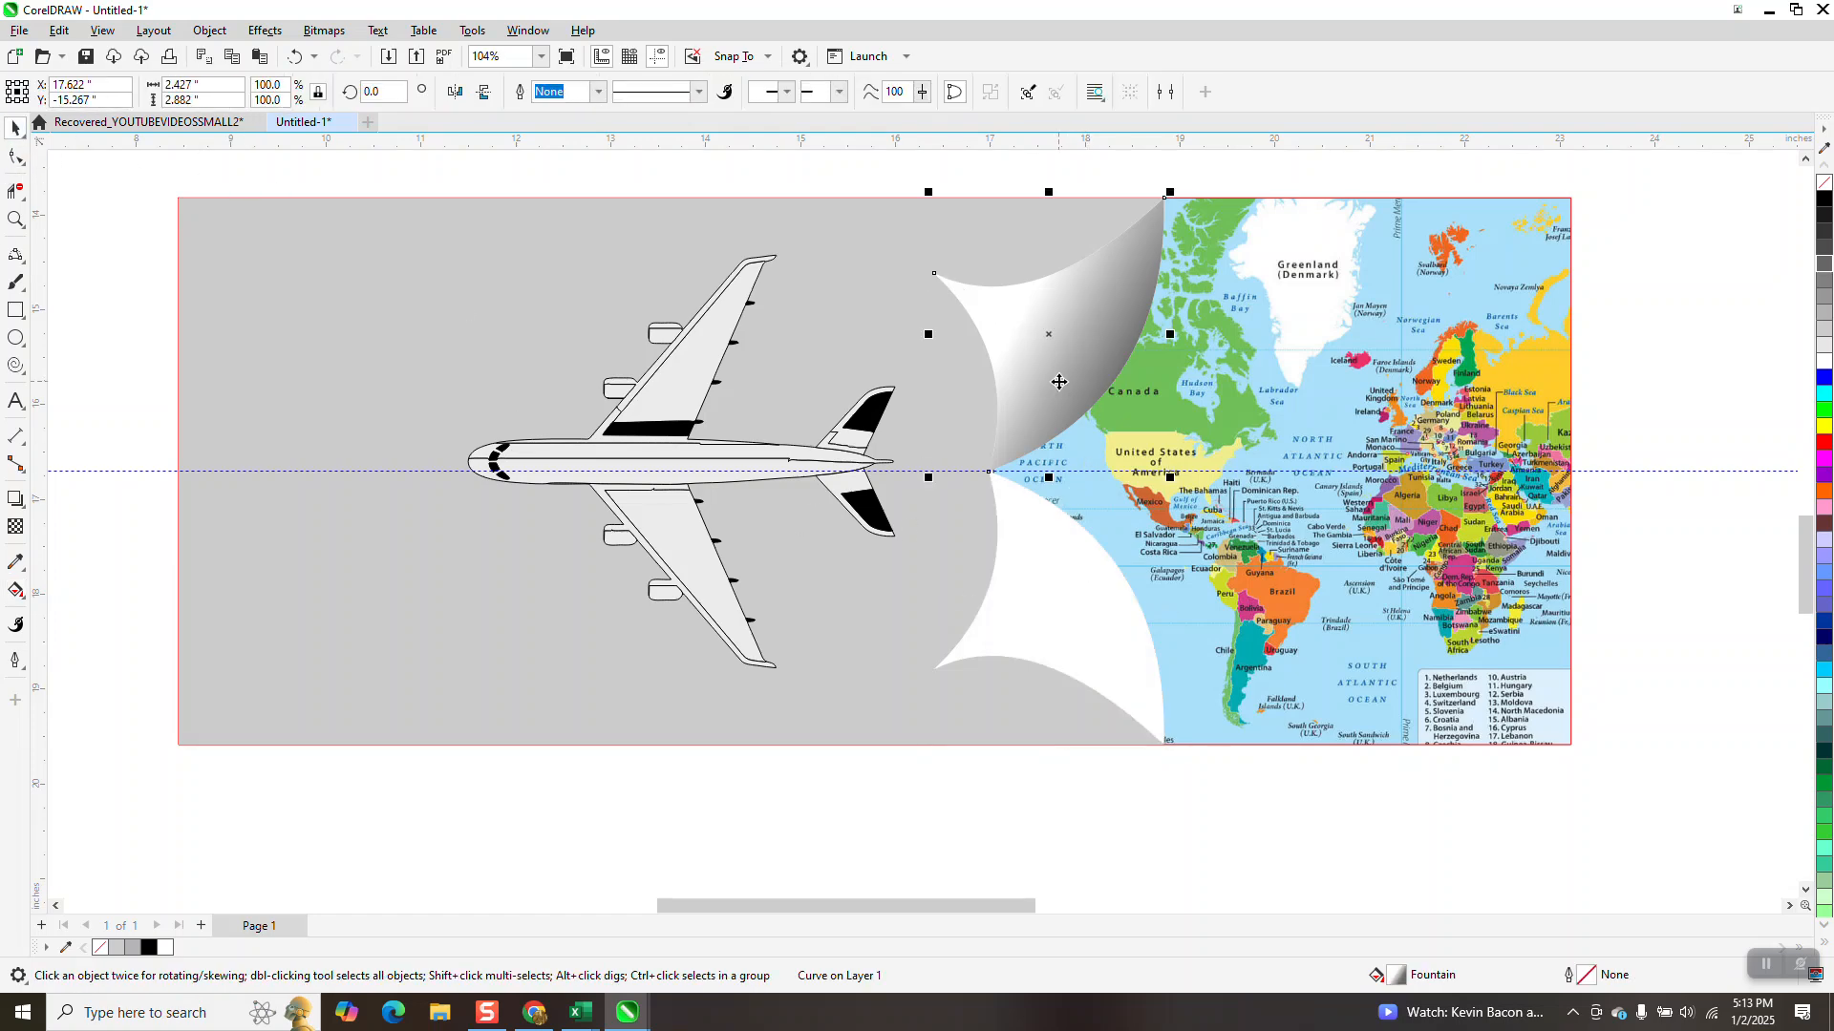
key("ctrl+e")
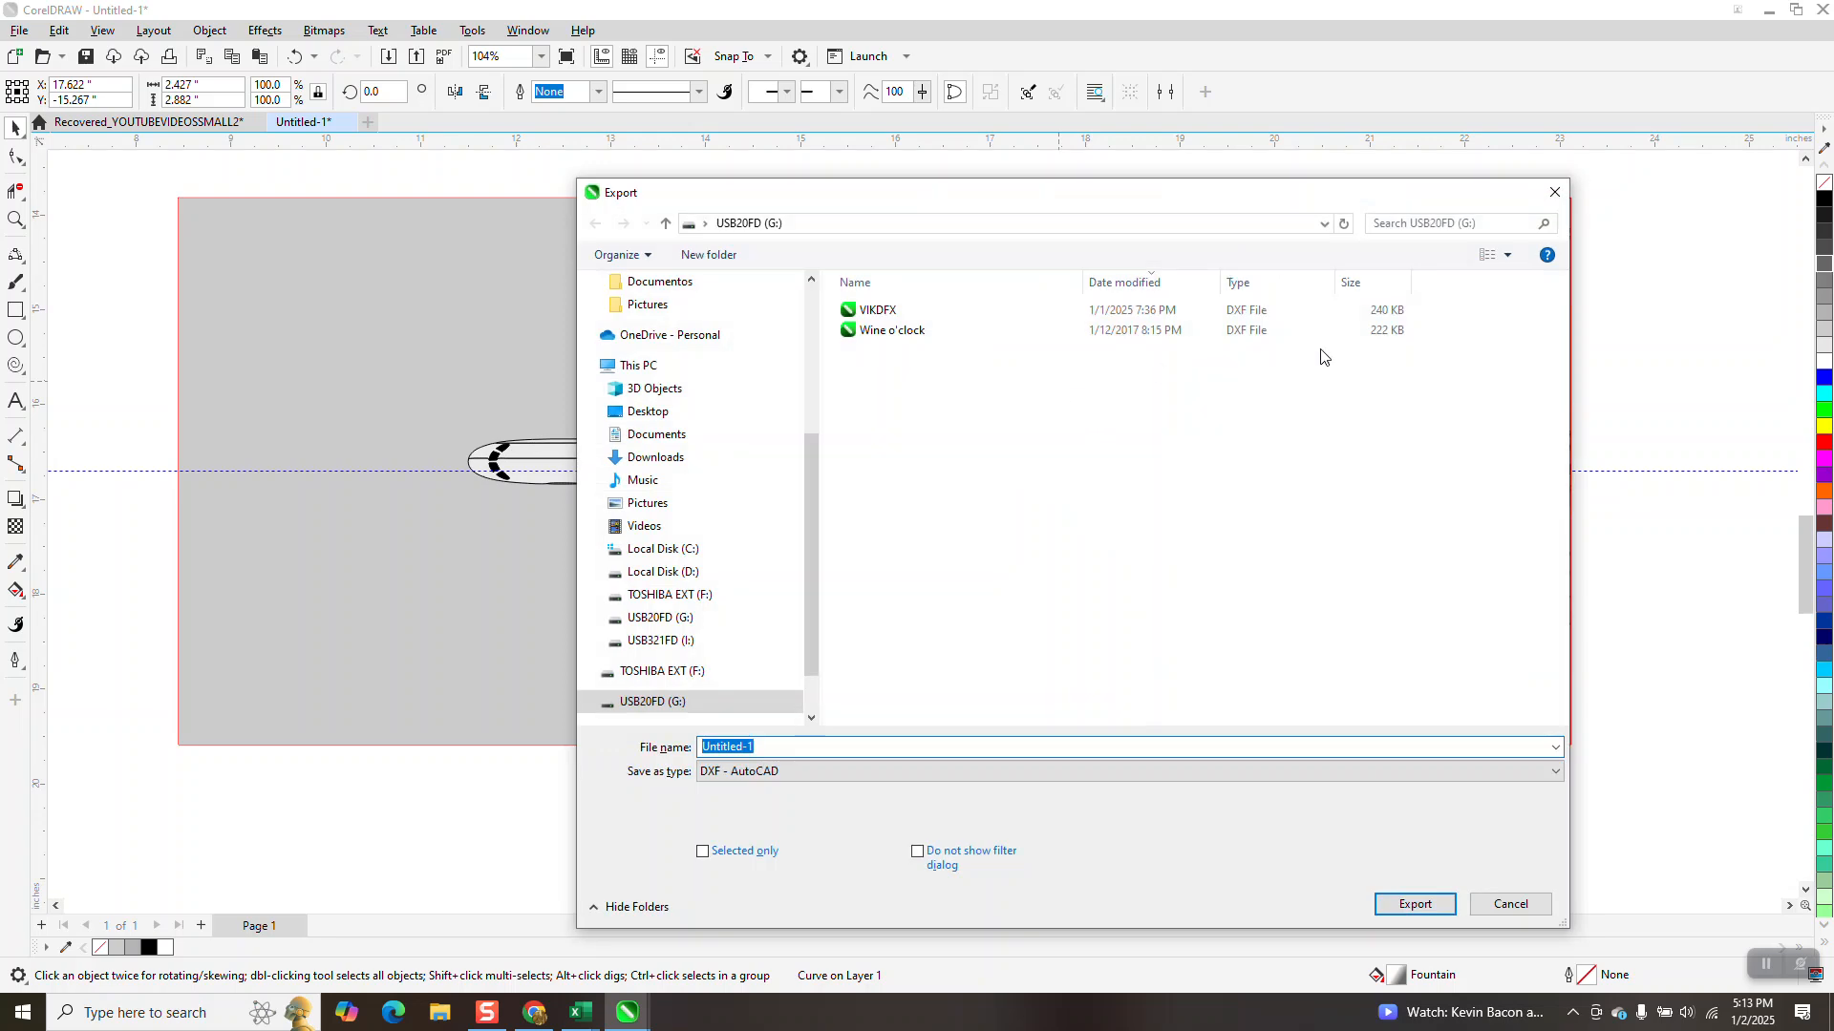
left_click(1554, 192)
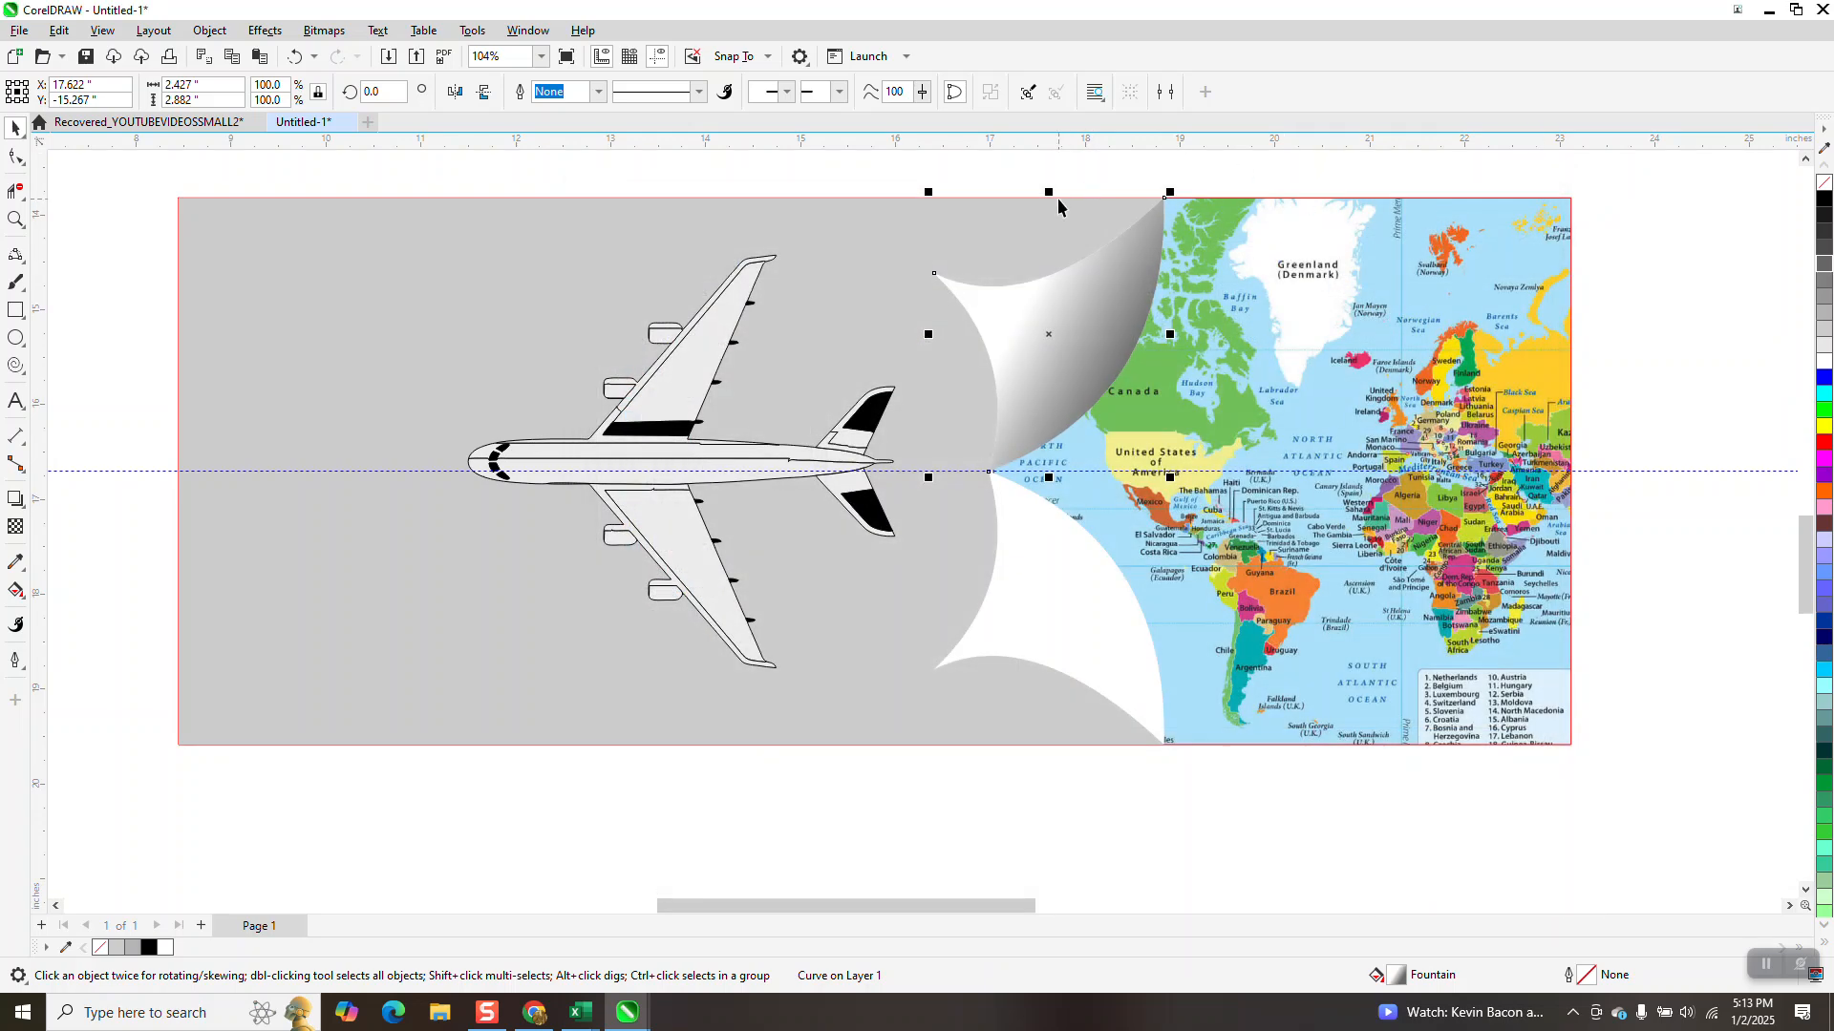
left_click_drag(1057, 198, 1099, 550)
left_click(972, 789)
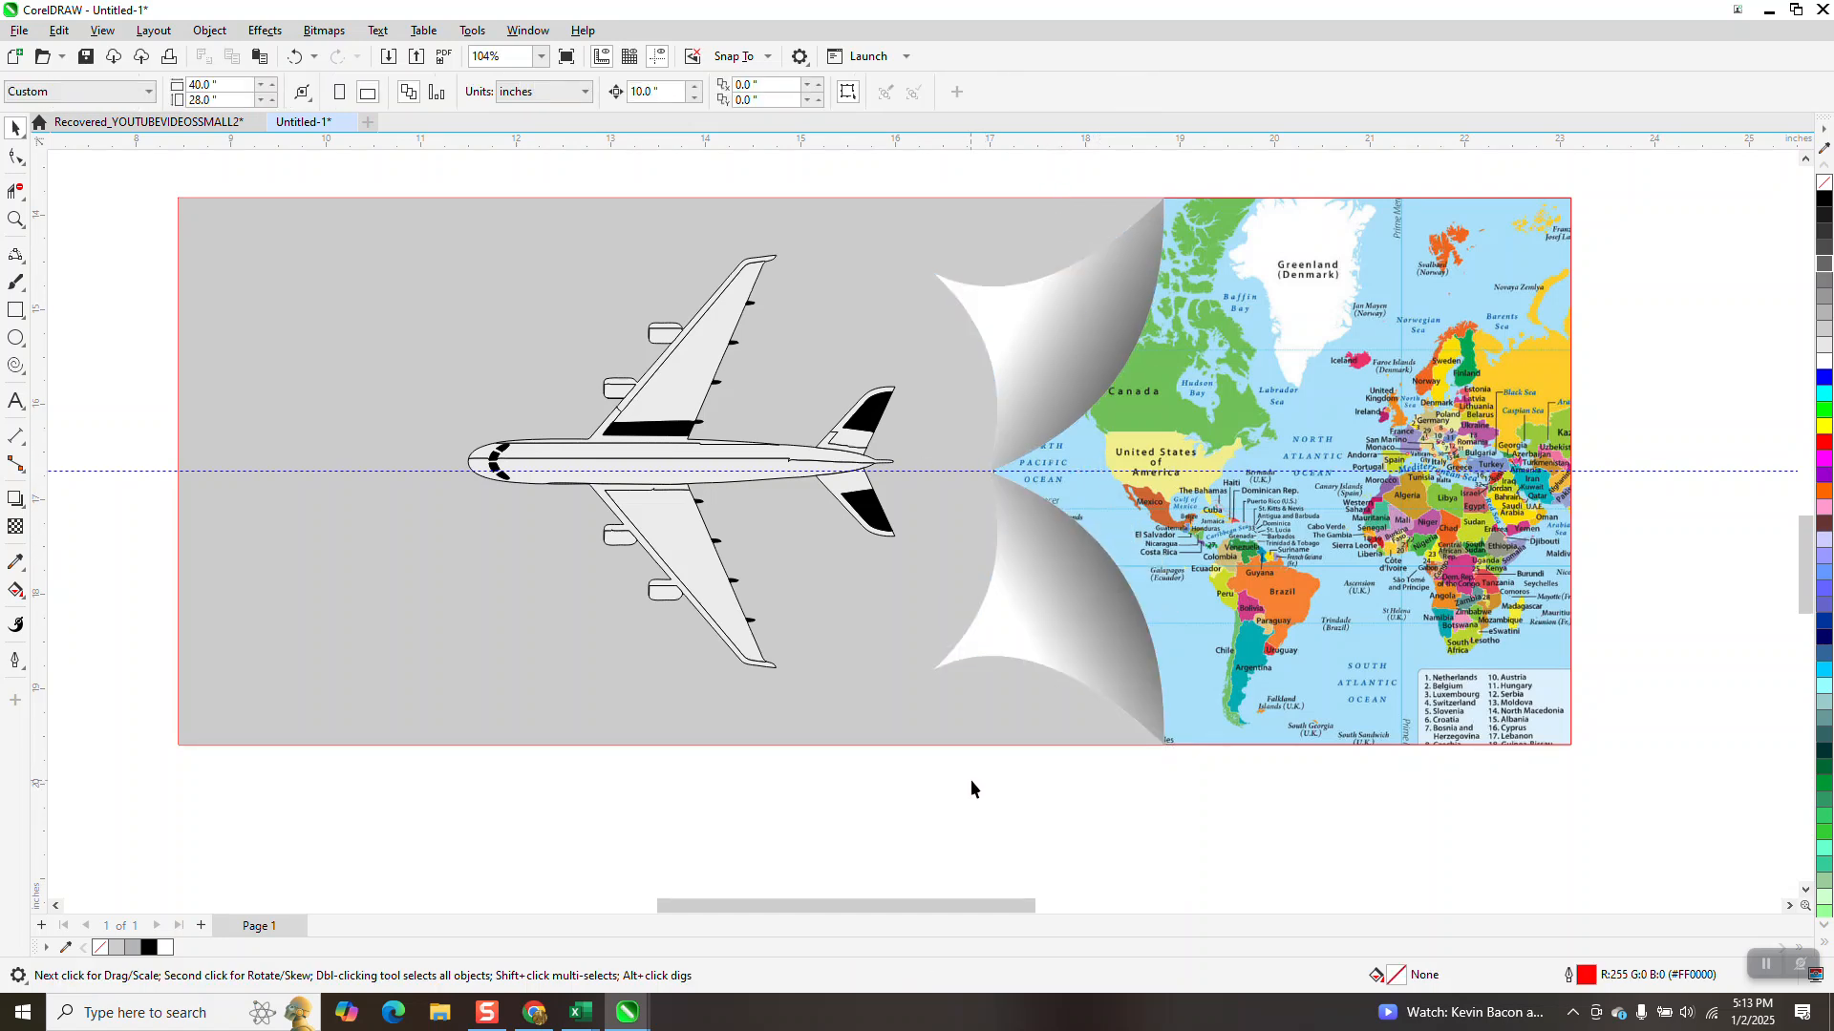
left_click(658, 56)
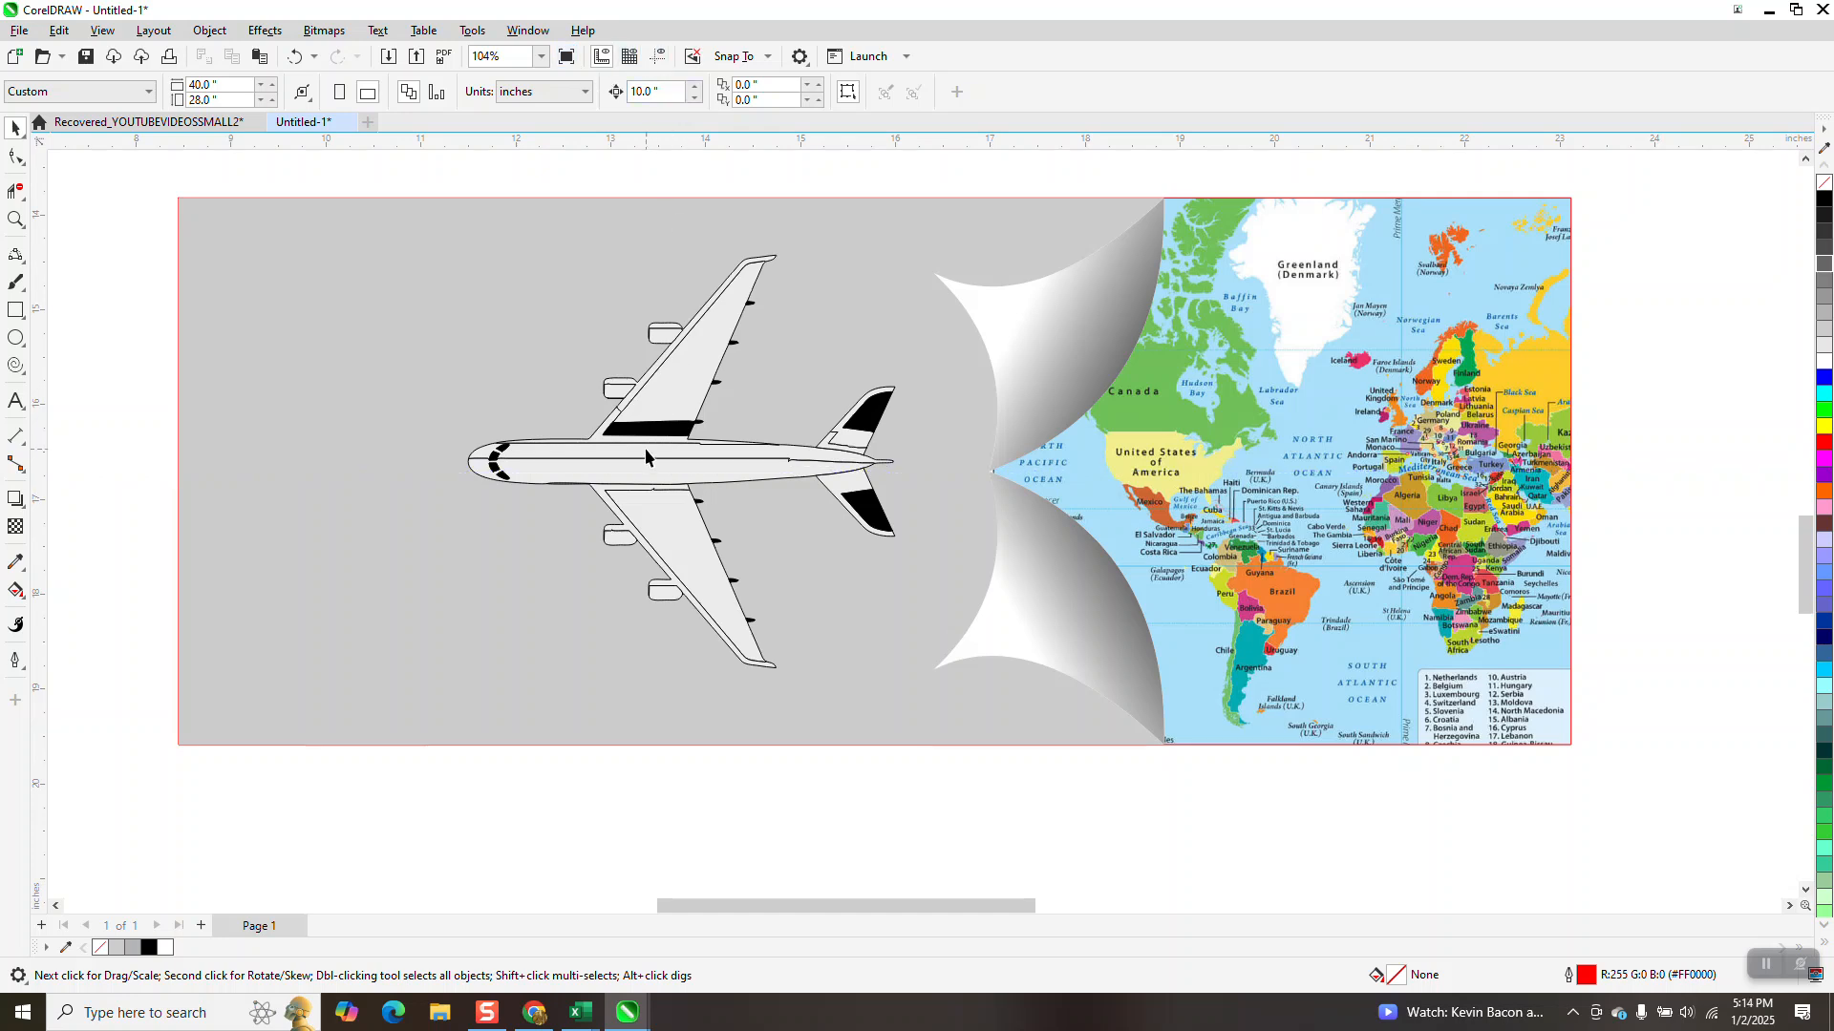